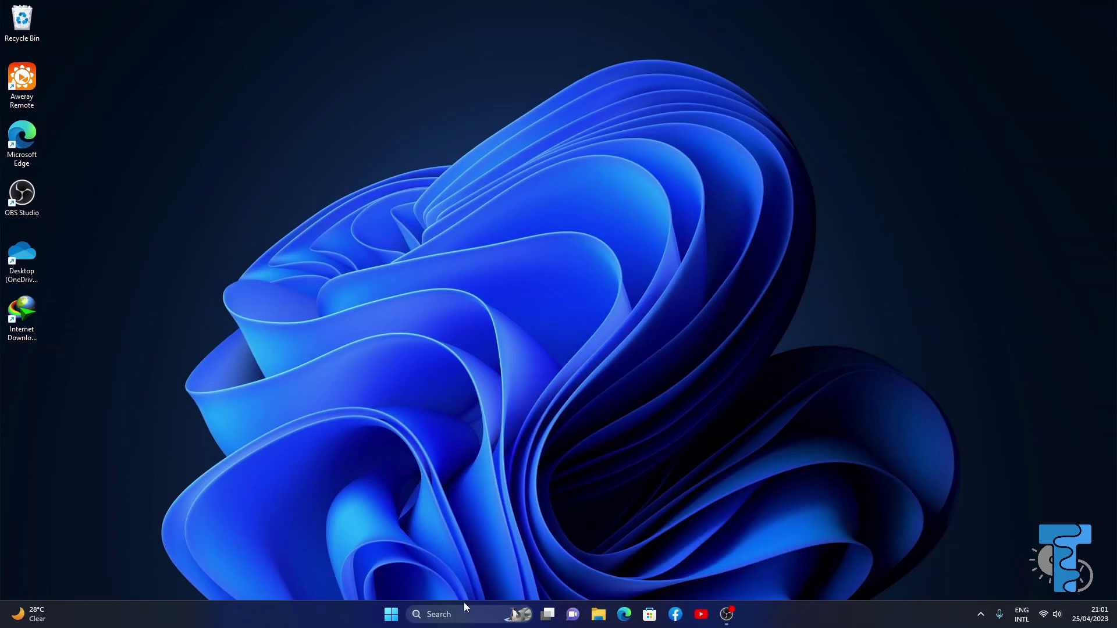
Open Command Prompt and check whether Java is installed by running java -version
left_click(434, 618)
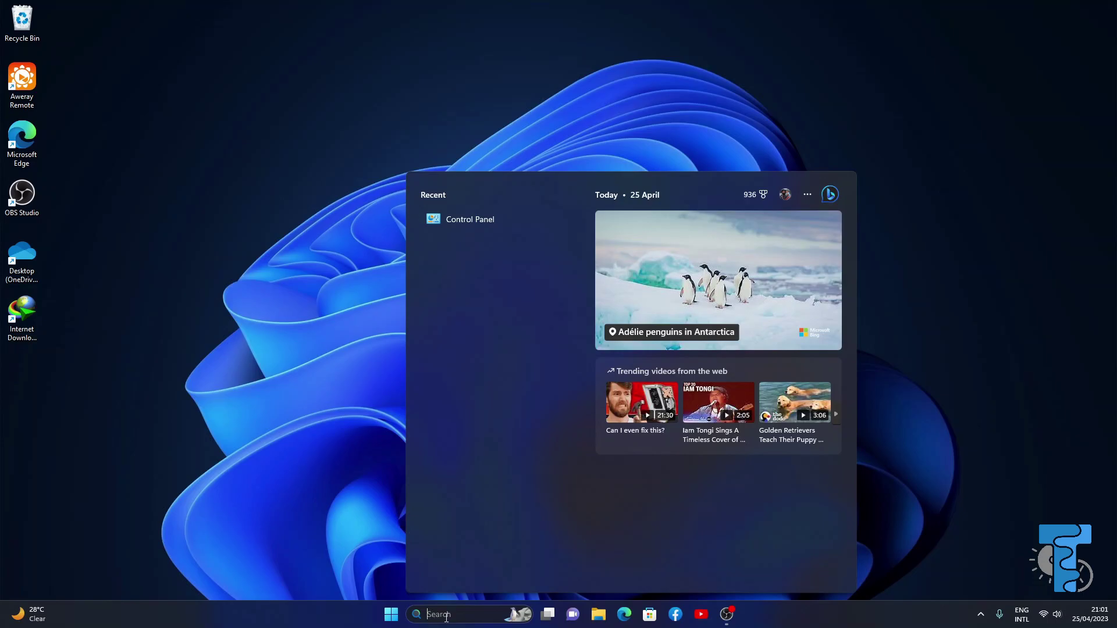
type("cmd")
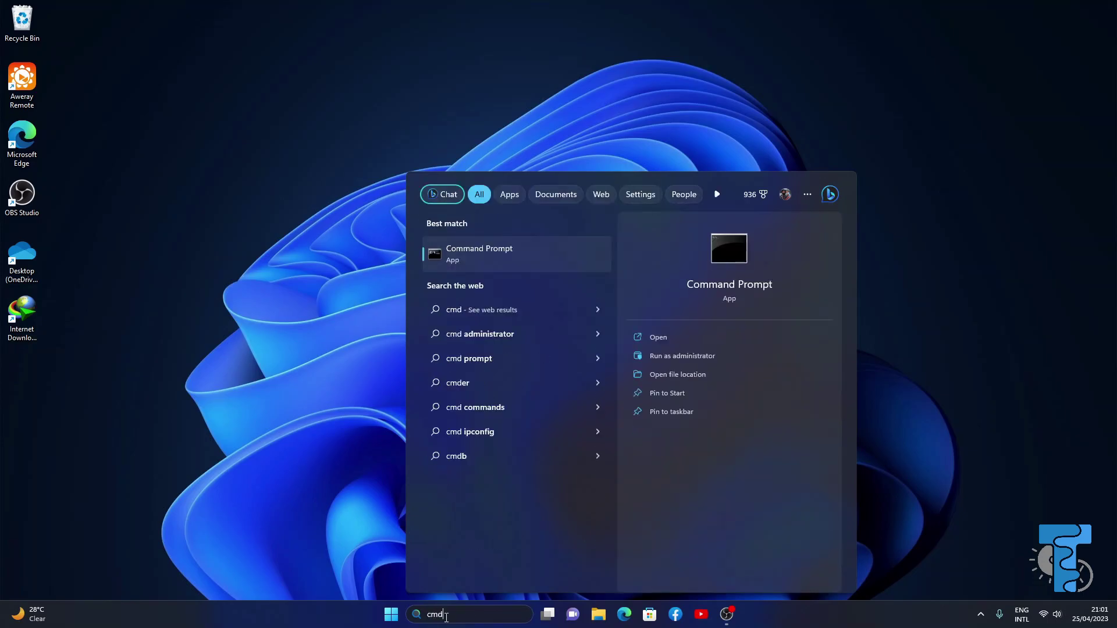
key("Return")
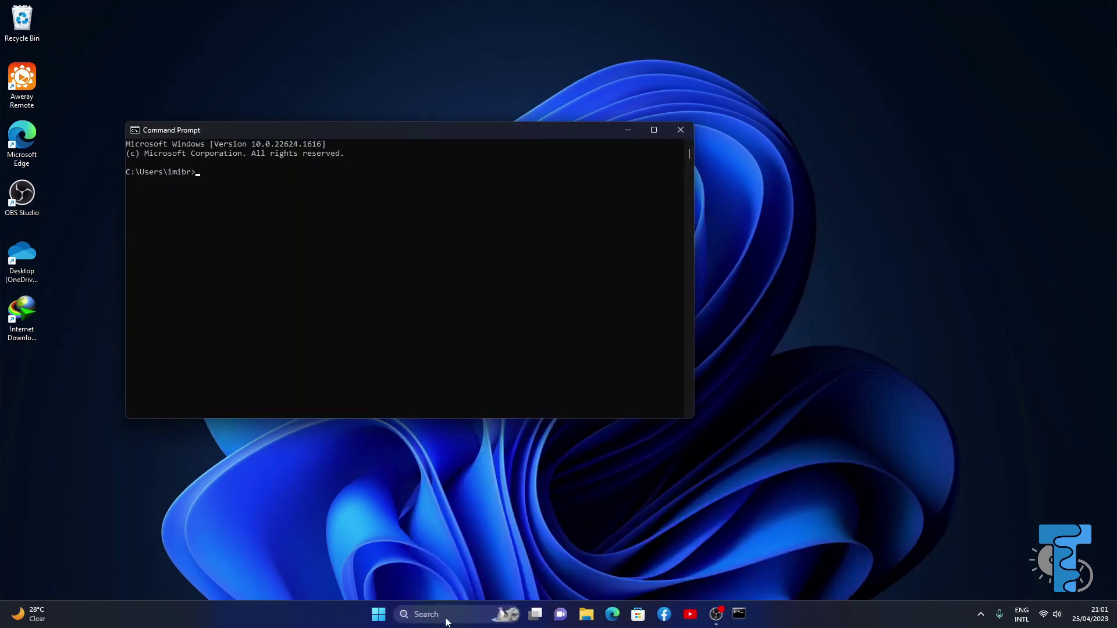
left_click(273, 191)
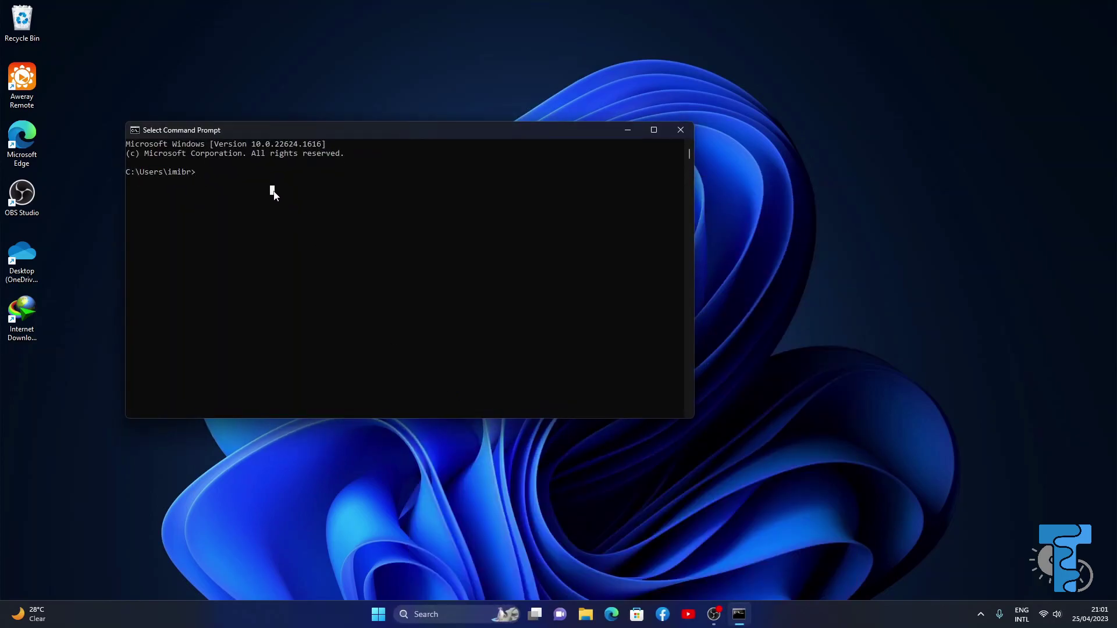
type("java -version")
key("Return")
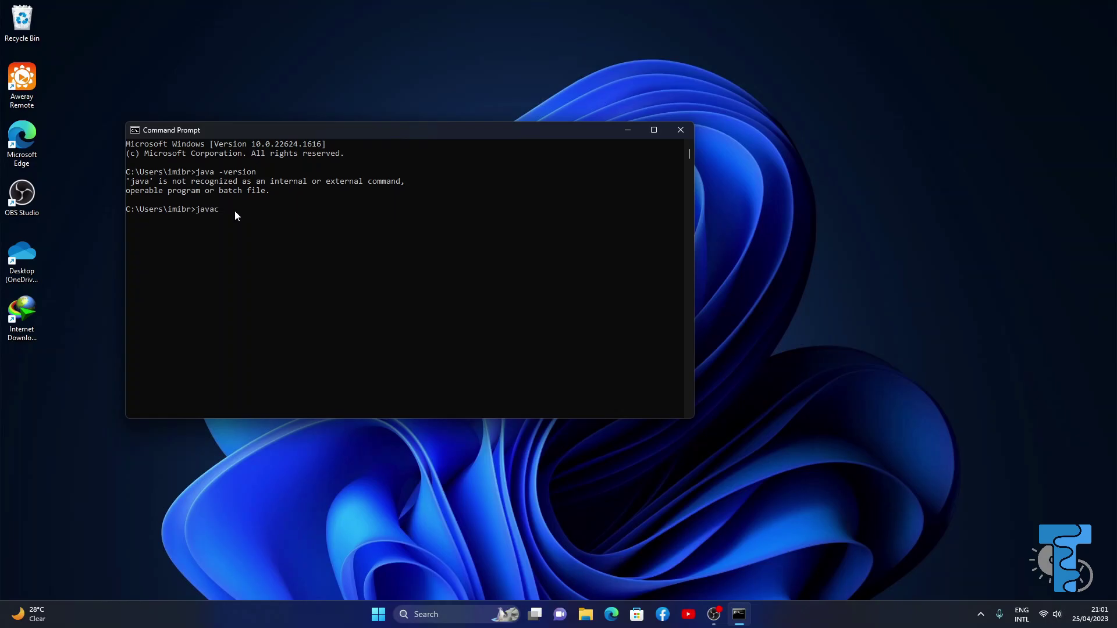
Check for the Java compiler by running javac -version, then close Command Prompt and return to the desktop
type("version")
key("Return")
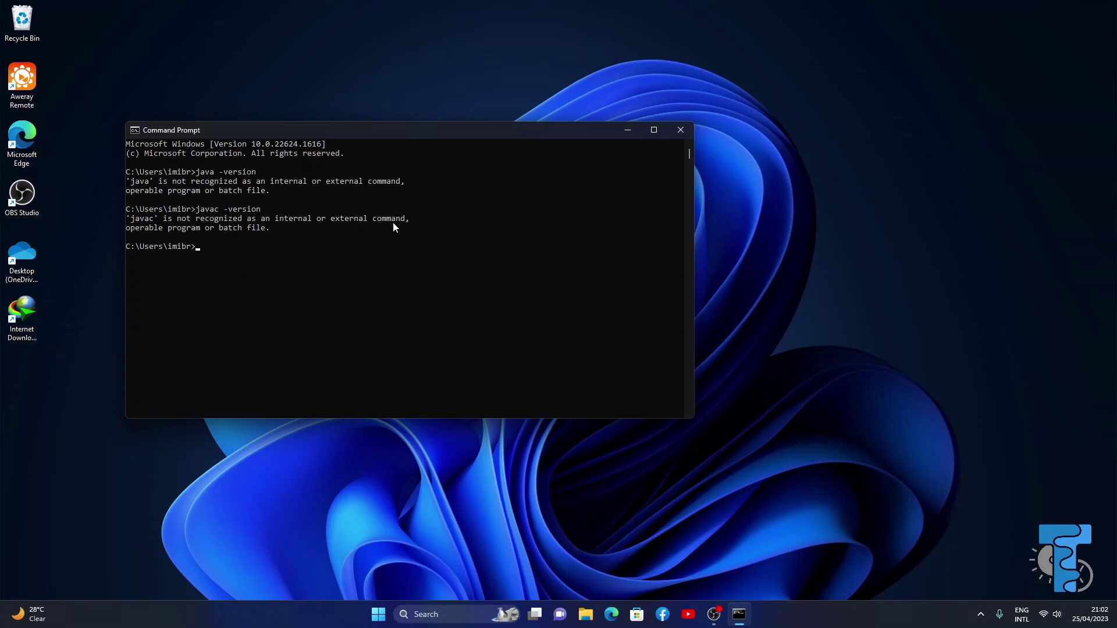
left_click(677, 132)
right_click(530, 135)
left_click(559, 187)
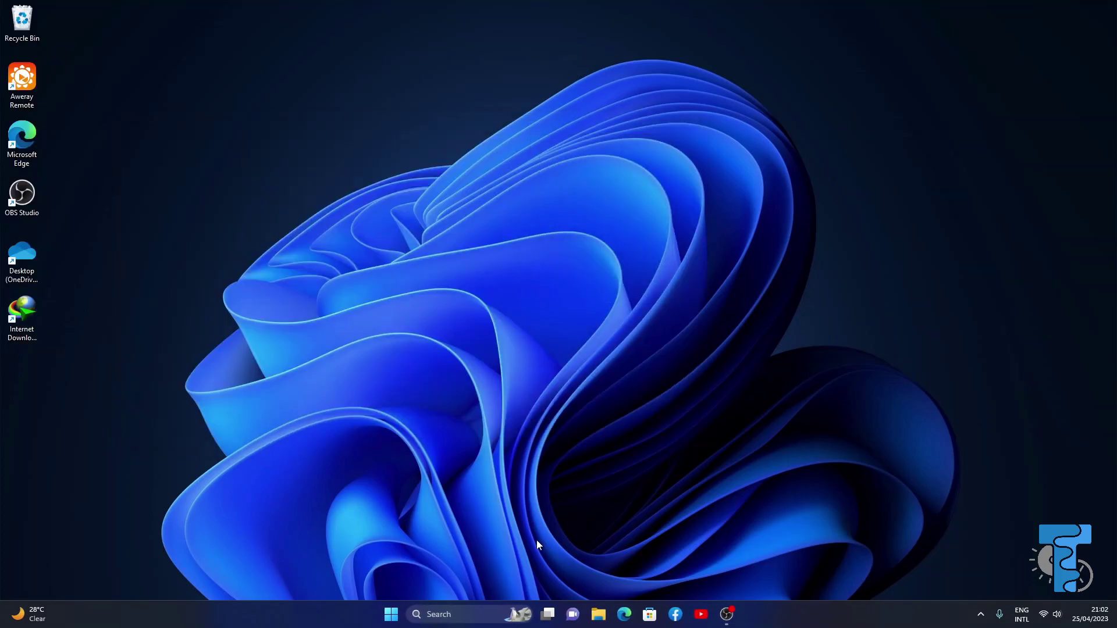
Switch to Microsoft Edge, search the web for JDK and open Oracle's Java Downloads page
left_click(625, 618)
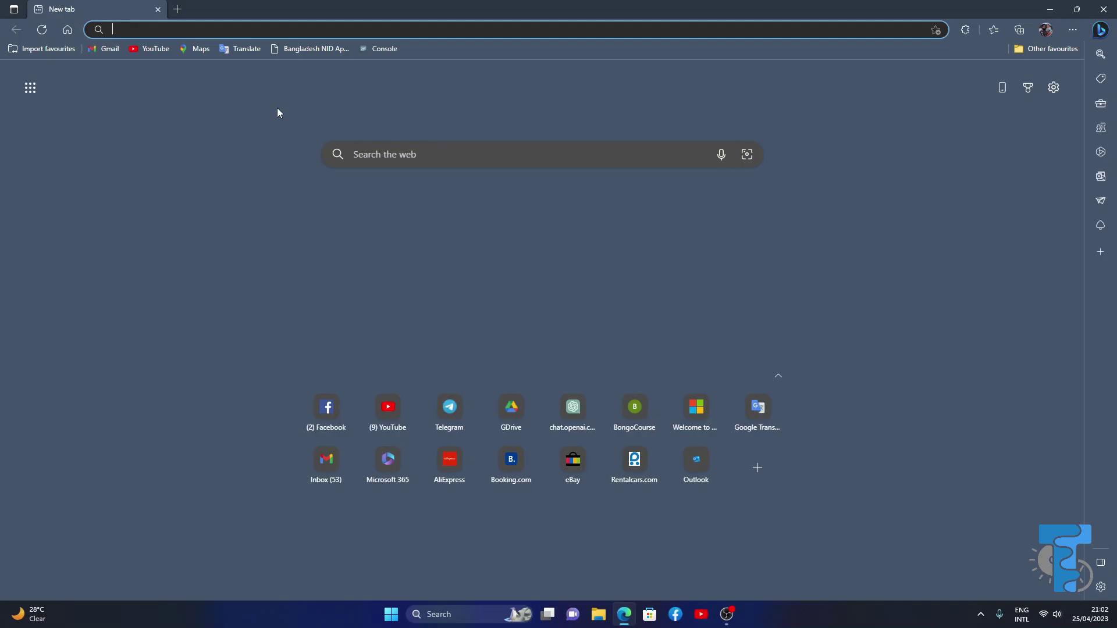
type("JDK")
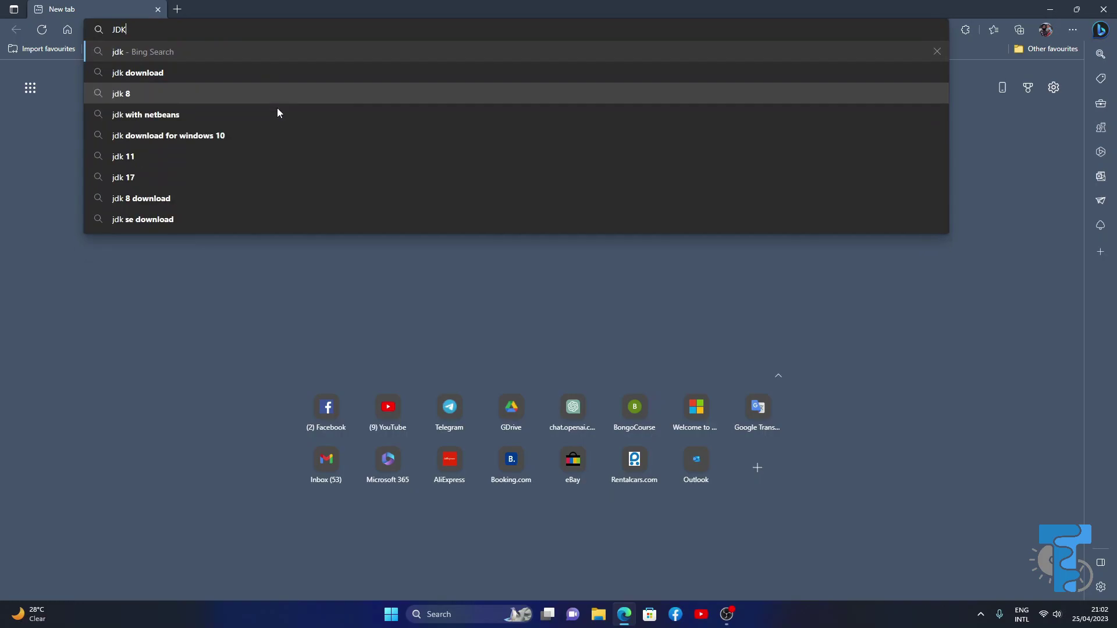
key("Return")
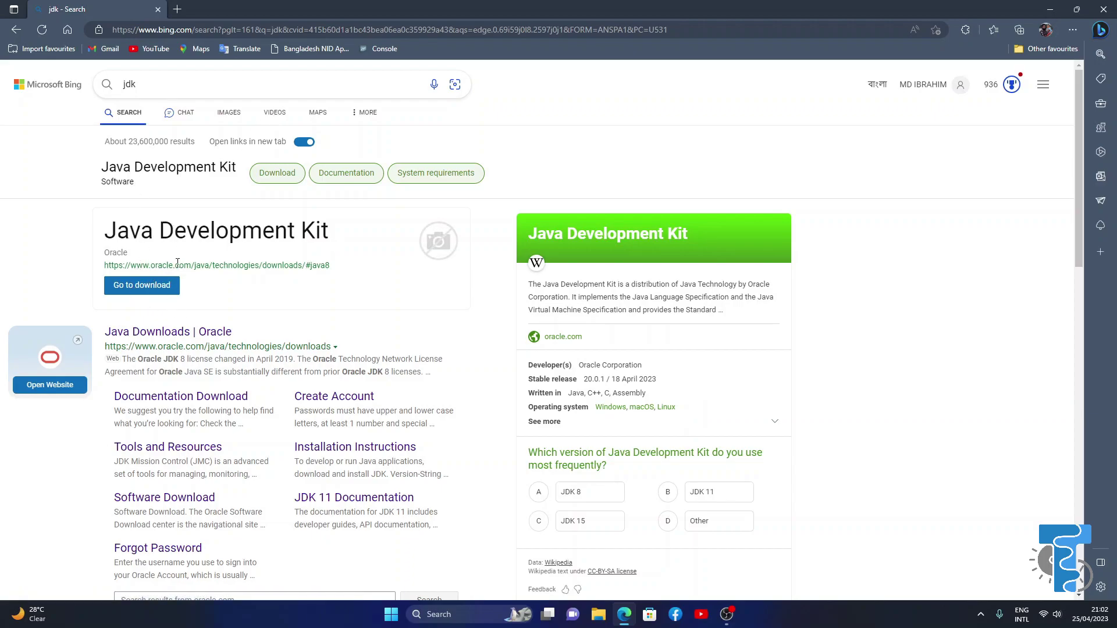
left_click(41, 392)
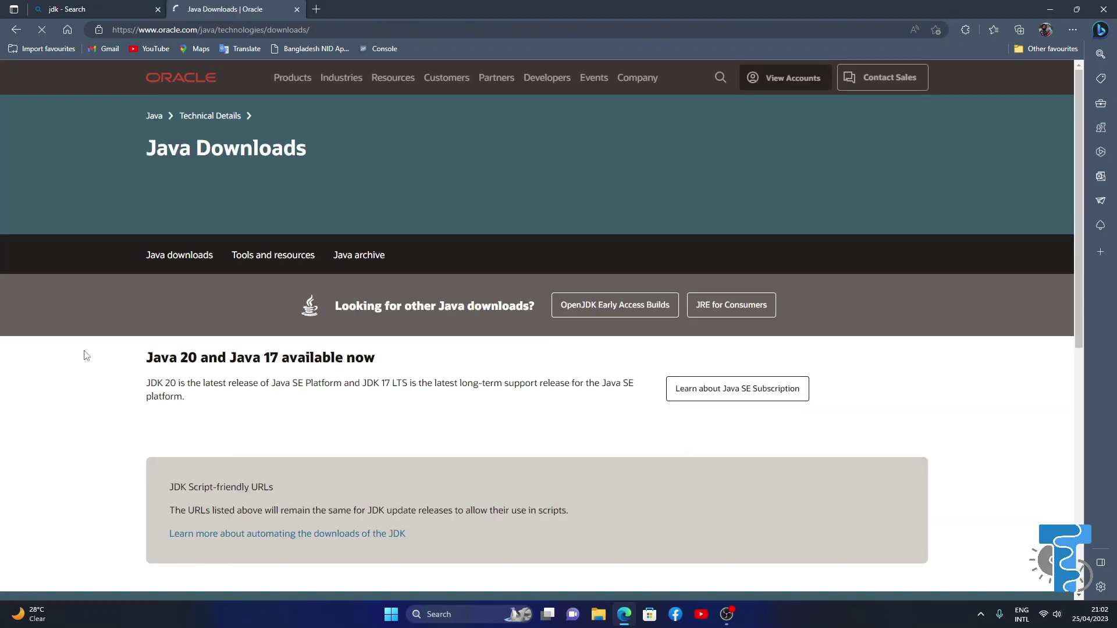
Show the Windows downloads for JDK Development Kit 20.0.1 on Oracle's Java Downloads page
scroll(310, 423, "down", 5)
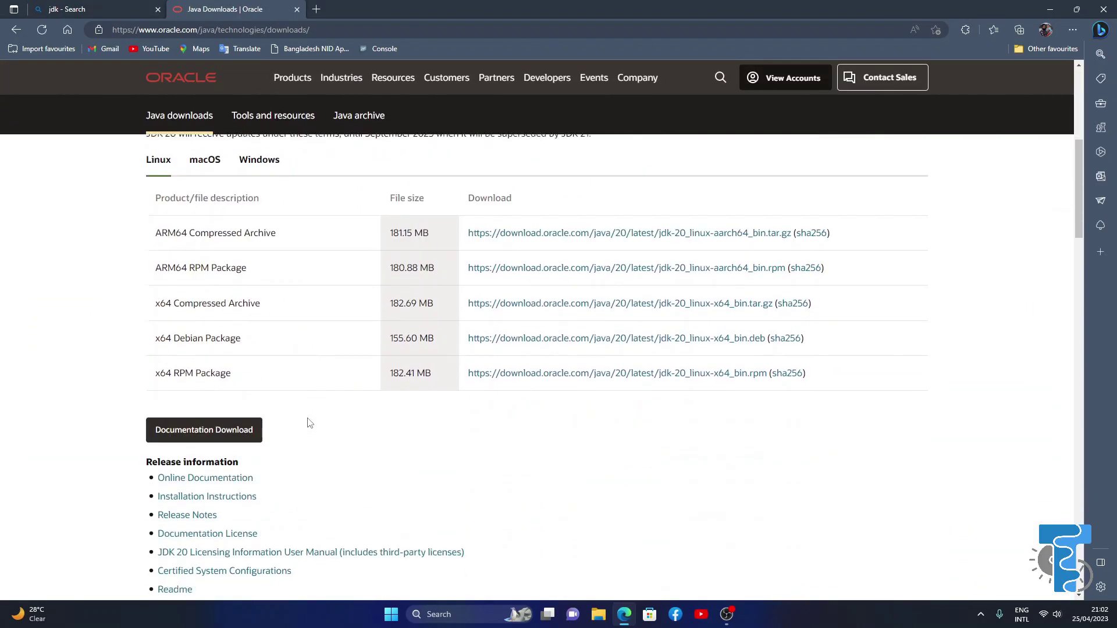
scroll(308, 423, "up", 3)
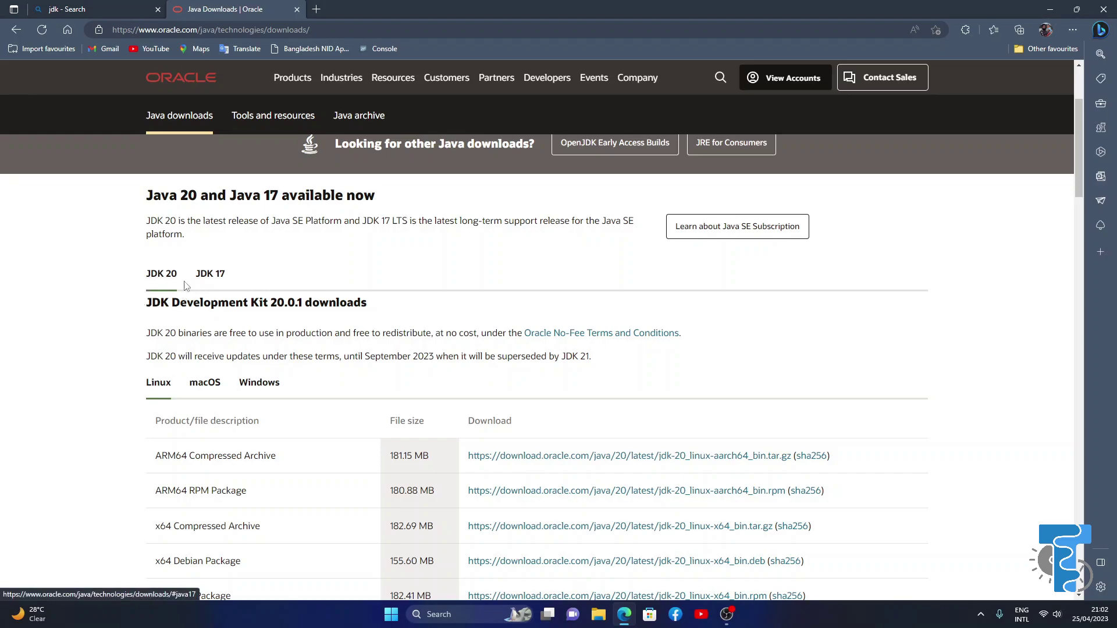
scroll(298, 335, "down", 1)
scroll(299, 336, "down", 1)
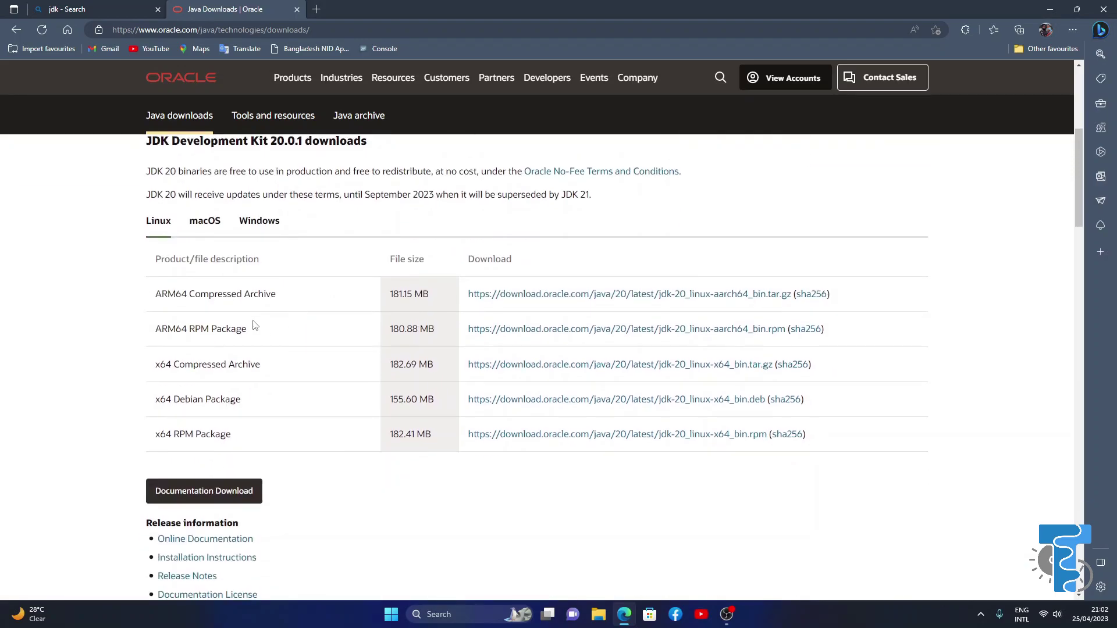
scroll(197, 245, "up", 1)
scroll(197, 245, "down", 2)
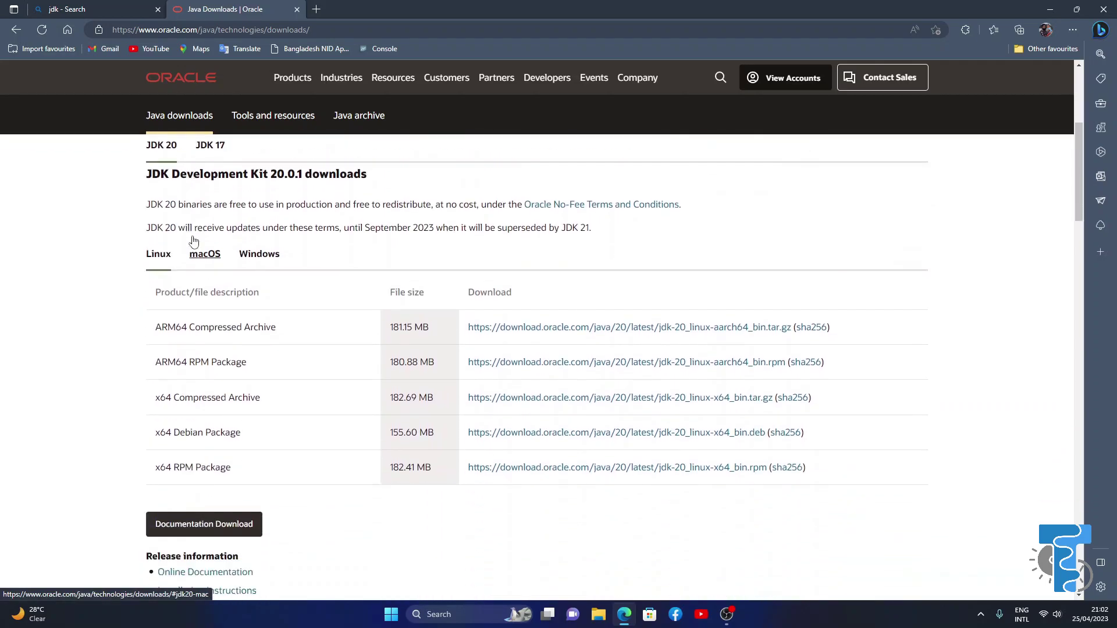
scroll(175, 244, "up", 1)
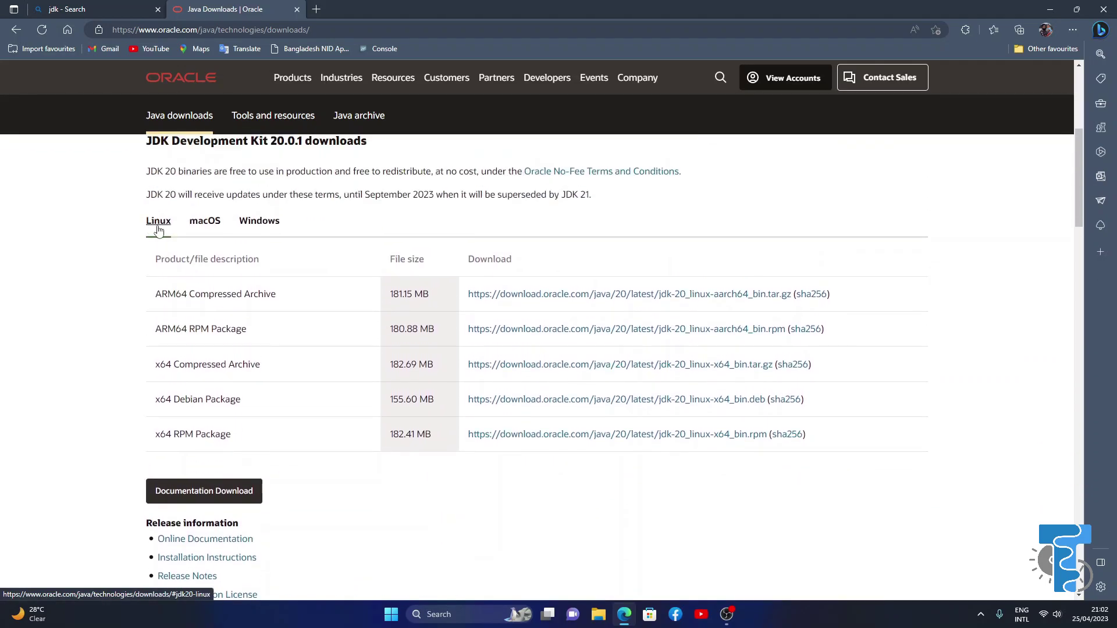
left_click(266, 227)
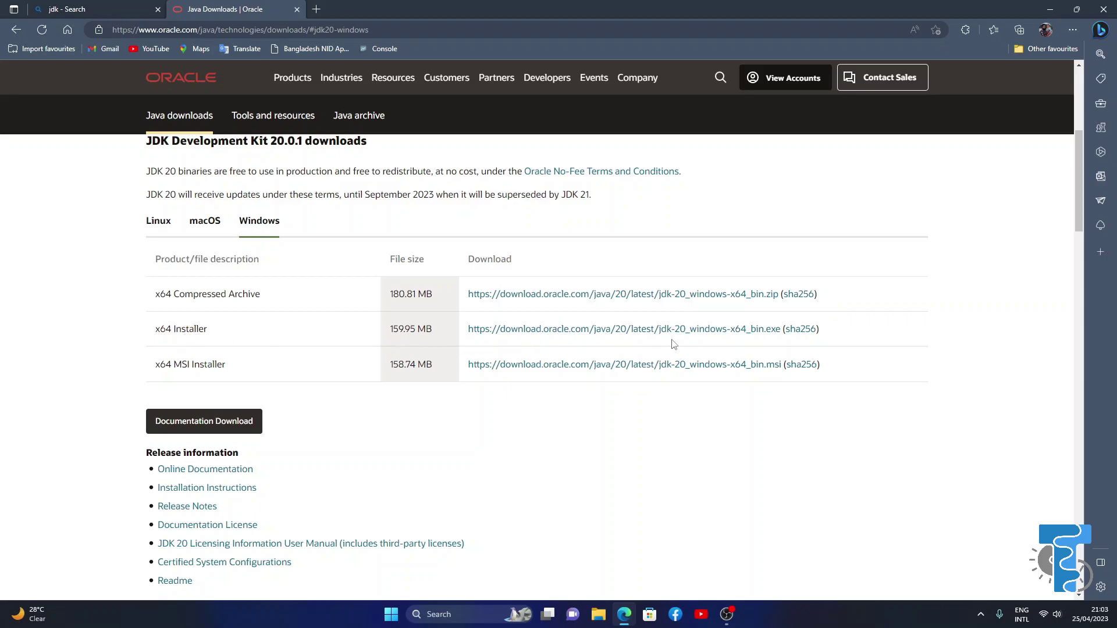
Try to download the x64 Installer jdk-20_windows-x64_bin.exe, cancelling the duplicate download and minimizing the browser
left_click(722, 330)
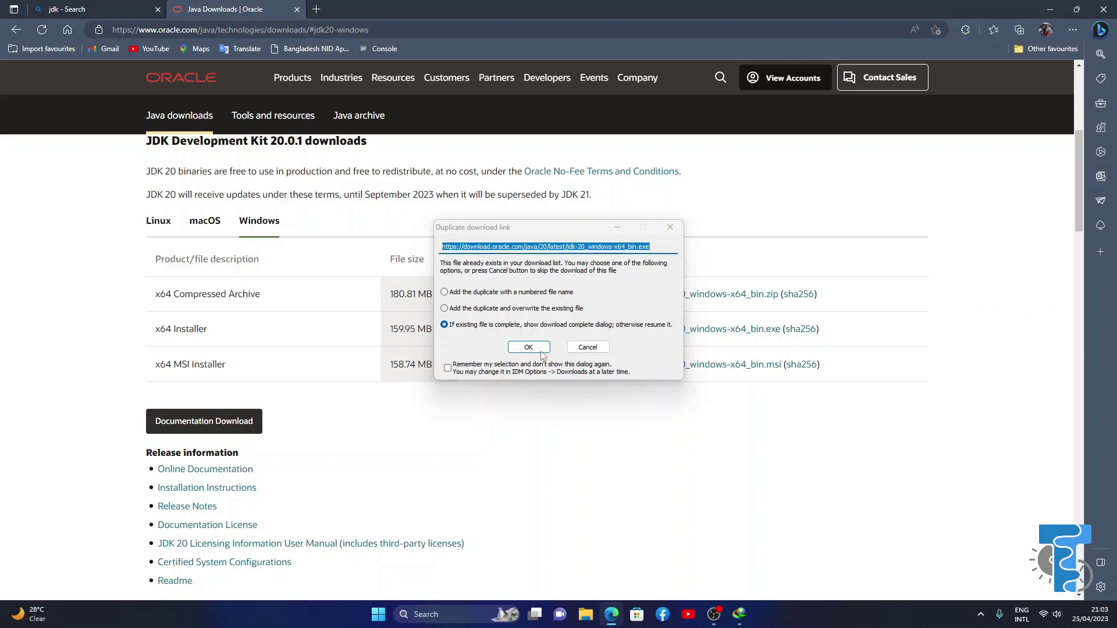
left_click(589, 348)
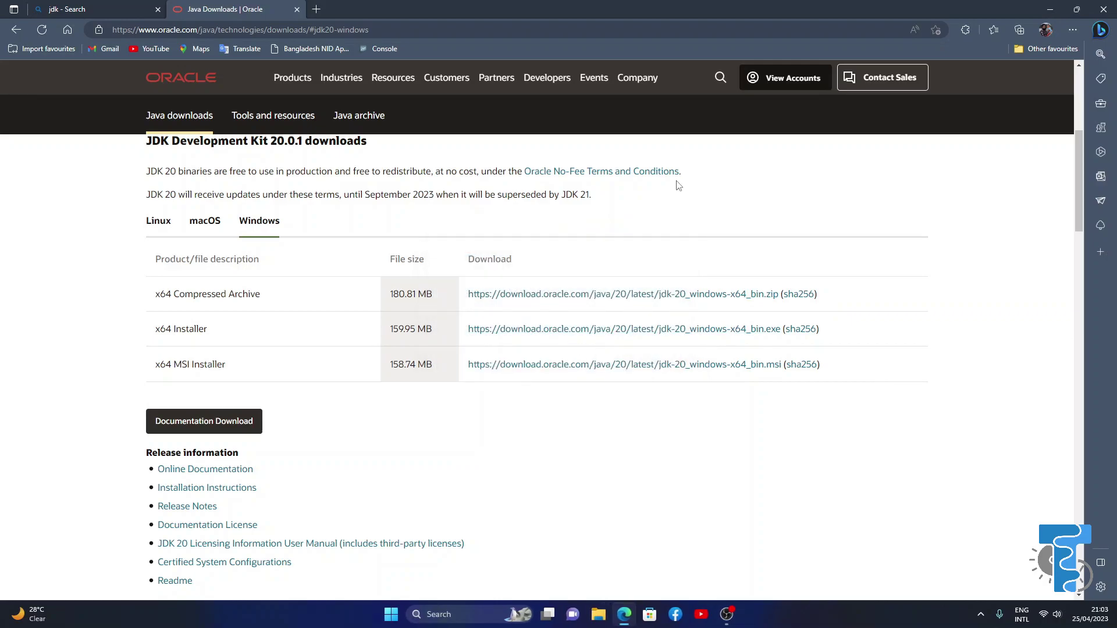
left_click(1059, 13)
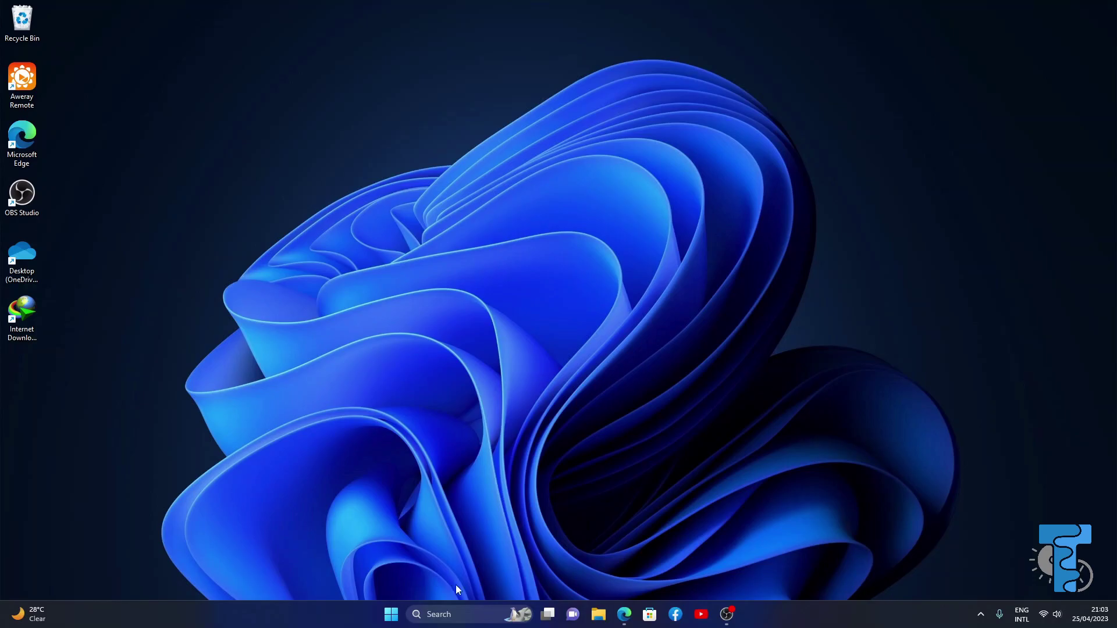
Switch to File Explorer and launch the jdk-20_windows-x64_bin installer from the Programs folder in Downloads, granting it permission to run
left_click(599, 615)
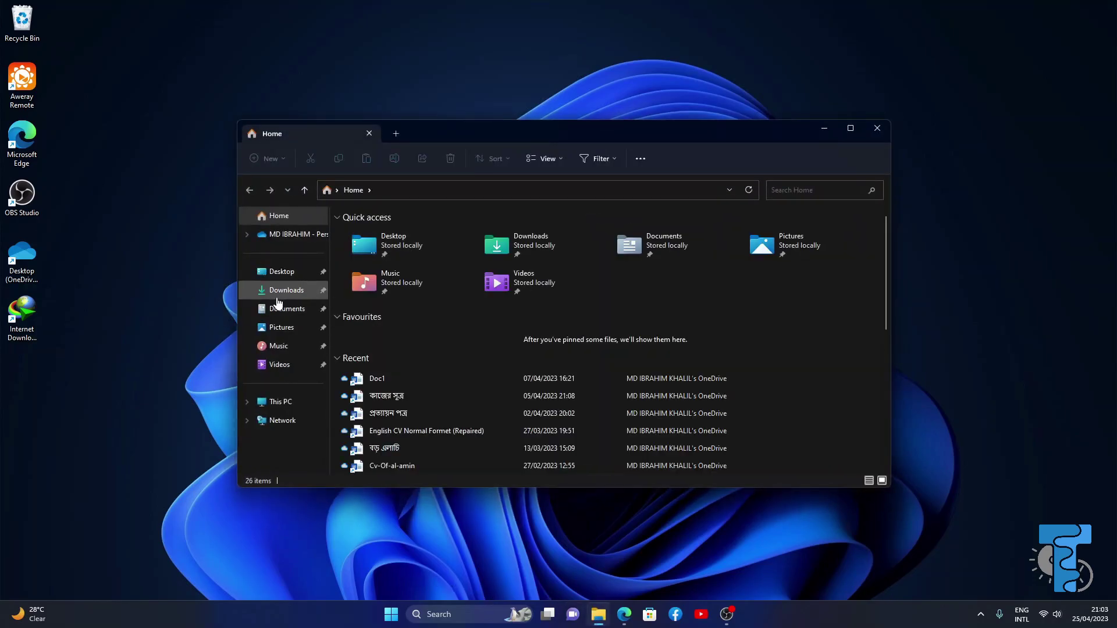
left_click(280, 291)
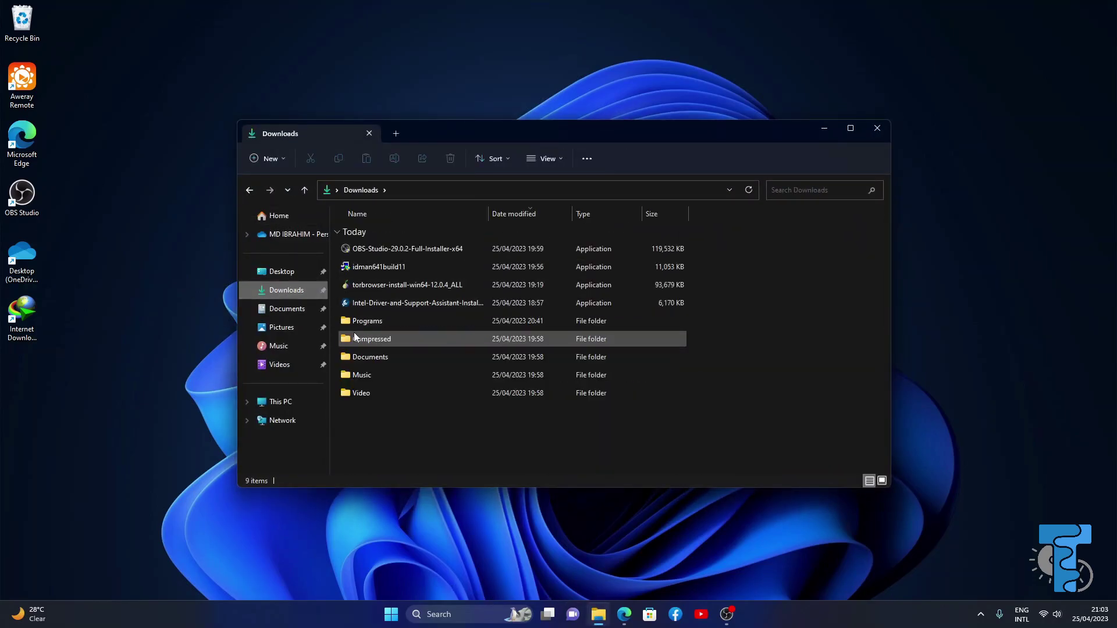
double_click(379, 323)
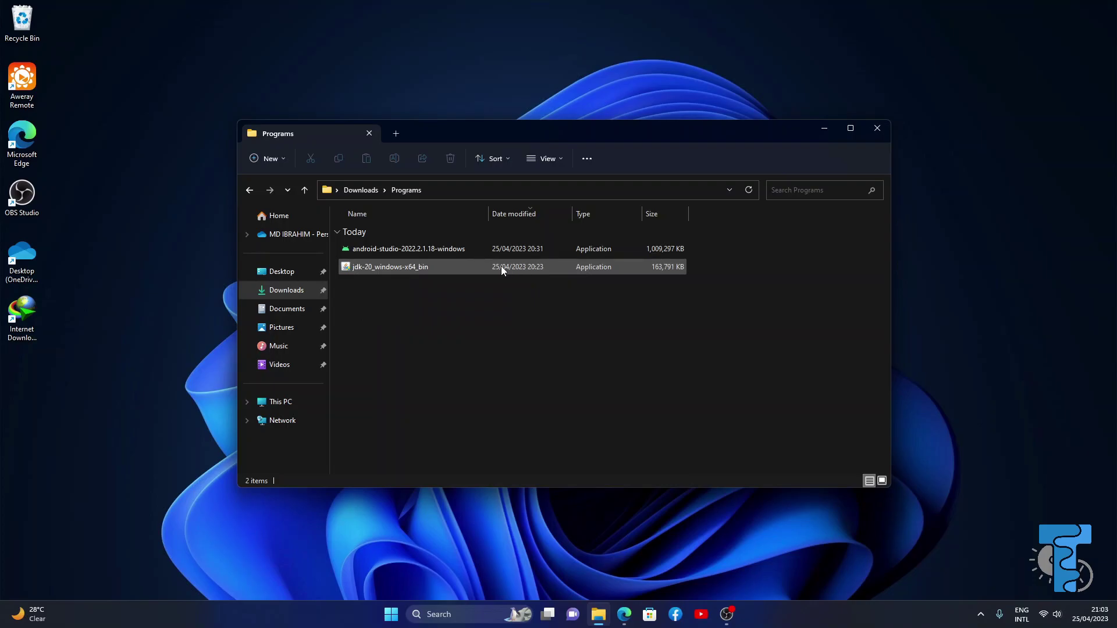
right_click(451, 264)
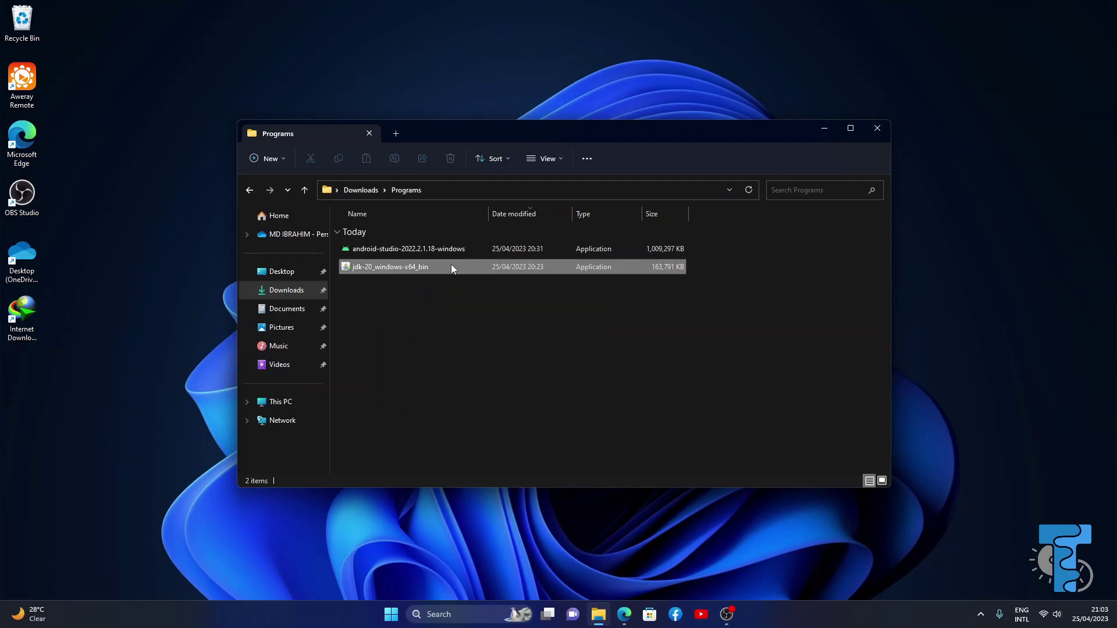
left_click(491, 322)
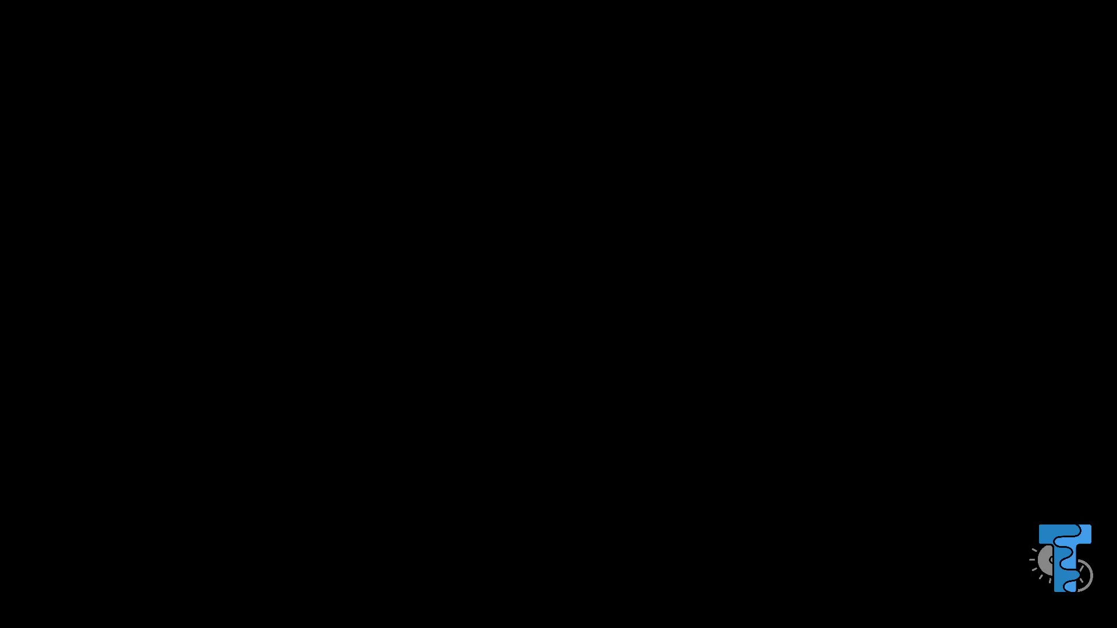
left_click(490, 400)
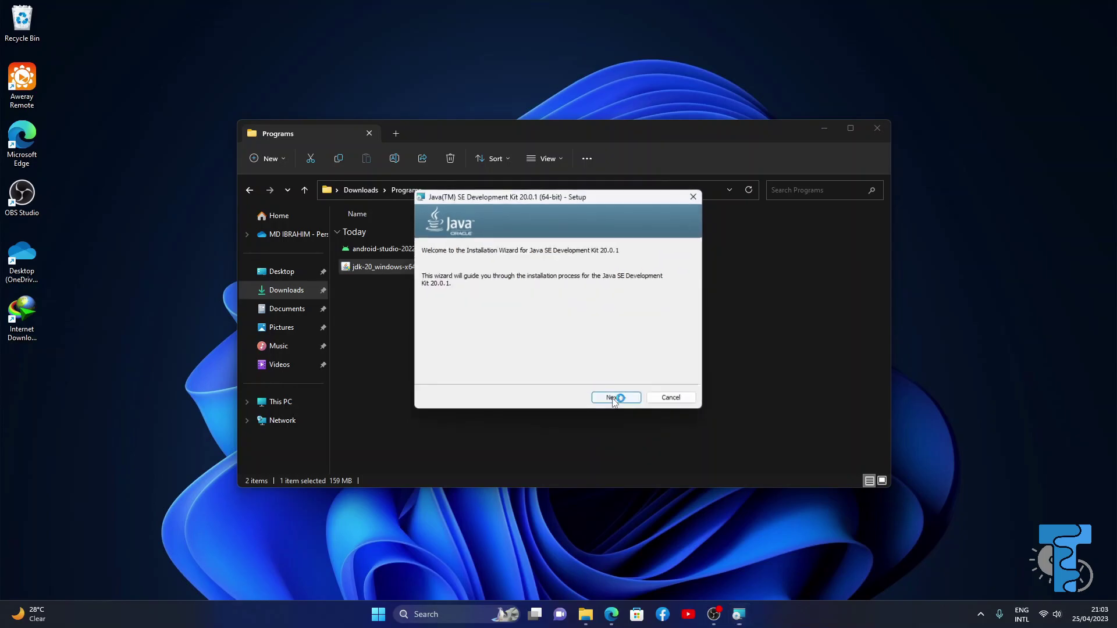
Install Java SE Development Kit 20.0.1 in the default folder C:\Program Files\Java\jdk-20\, then close the wizard and minimize File Explorer
left_click(611, 399)
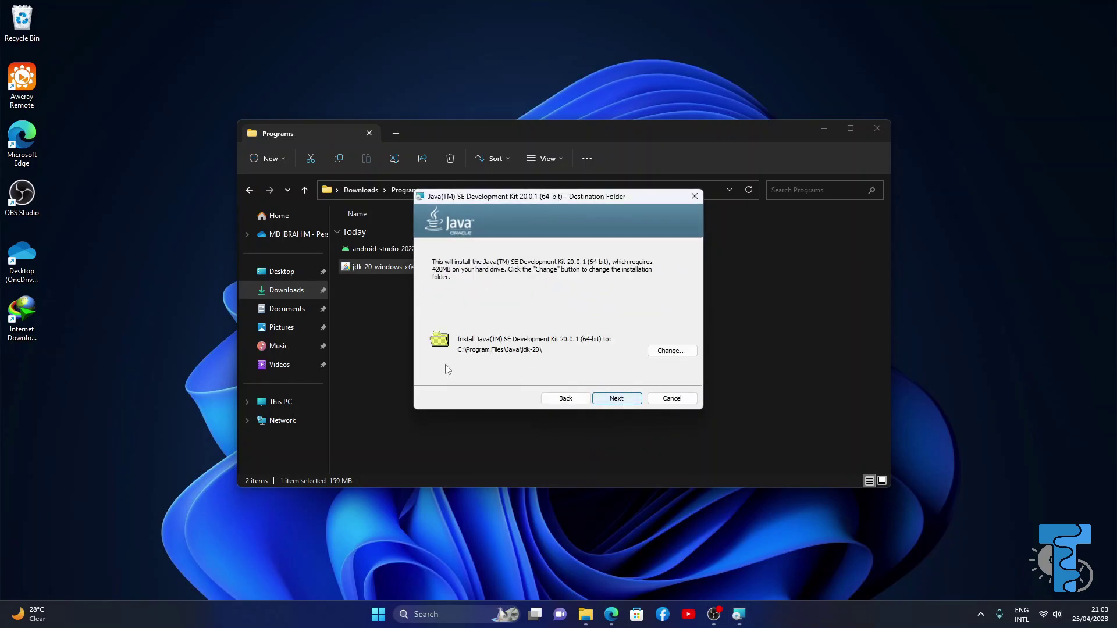
left_click(617, 398)
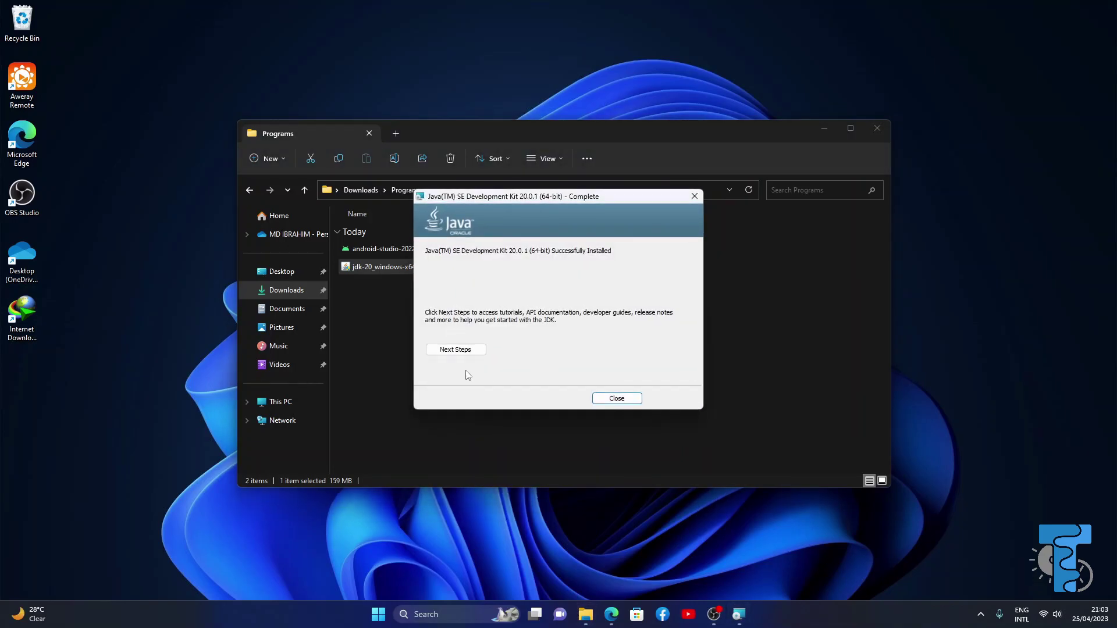
left_click(618, 399)
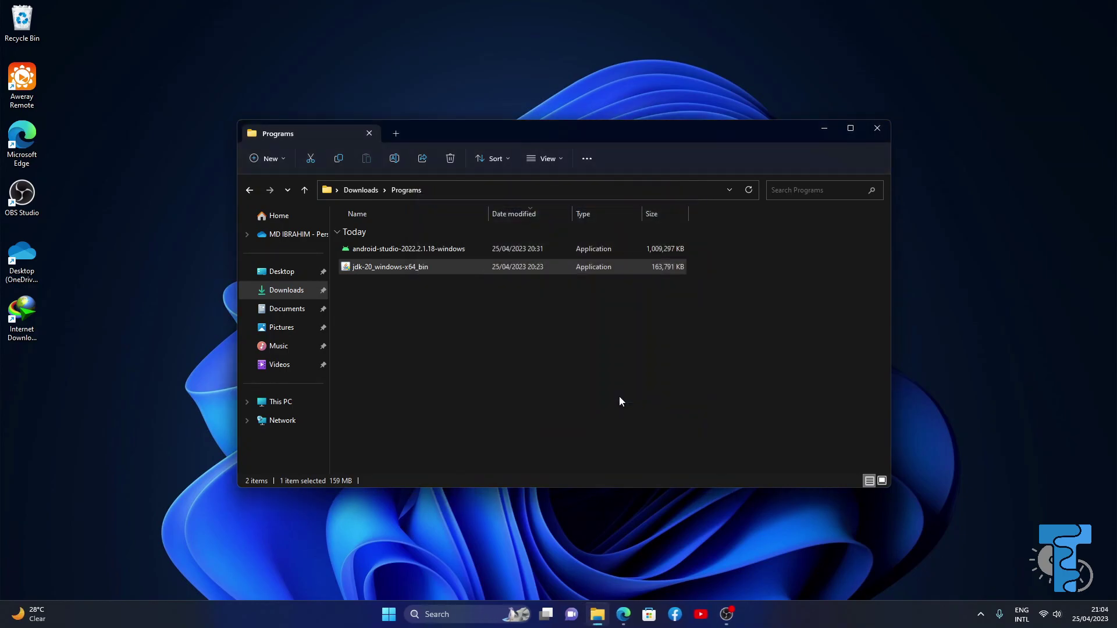
left_click(822, 130)
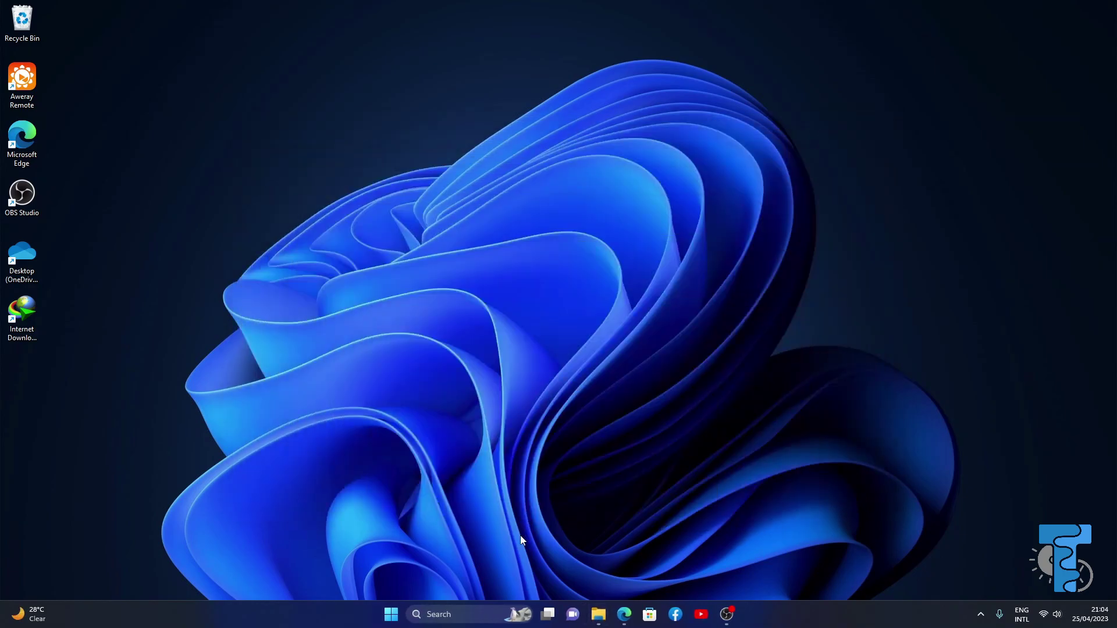
Open a new Command Prompt and verify the Java installation by running java -version
left_click(441, 618)
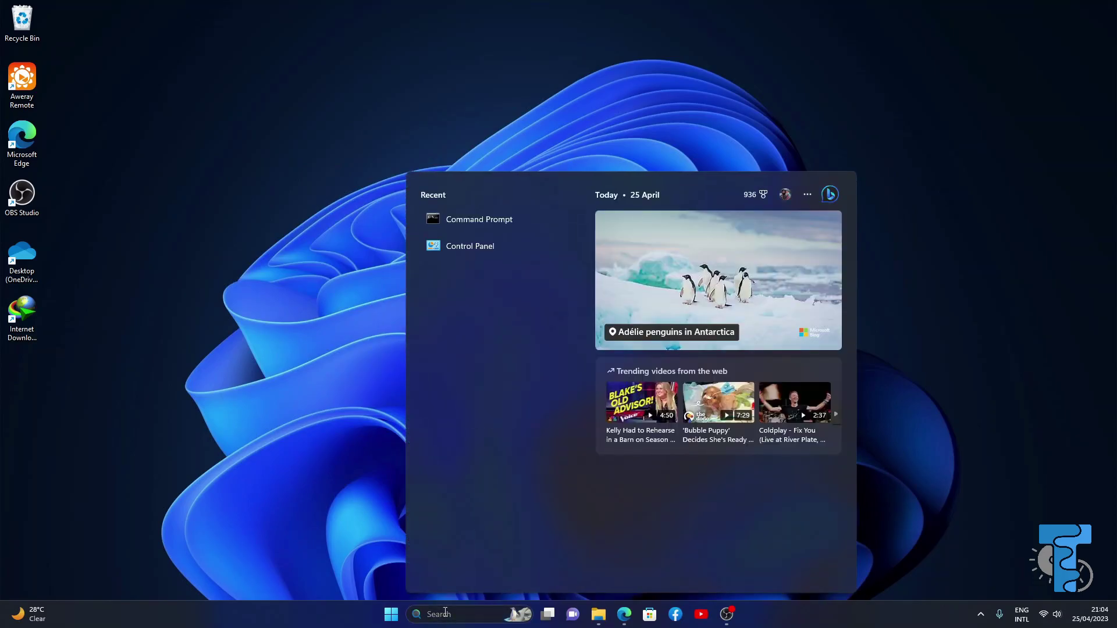
type("cmd")
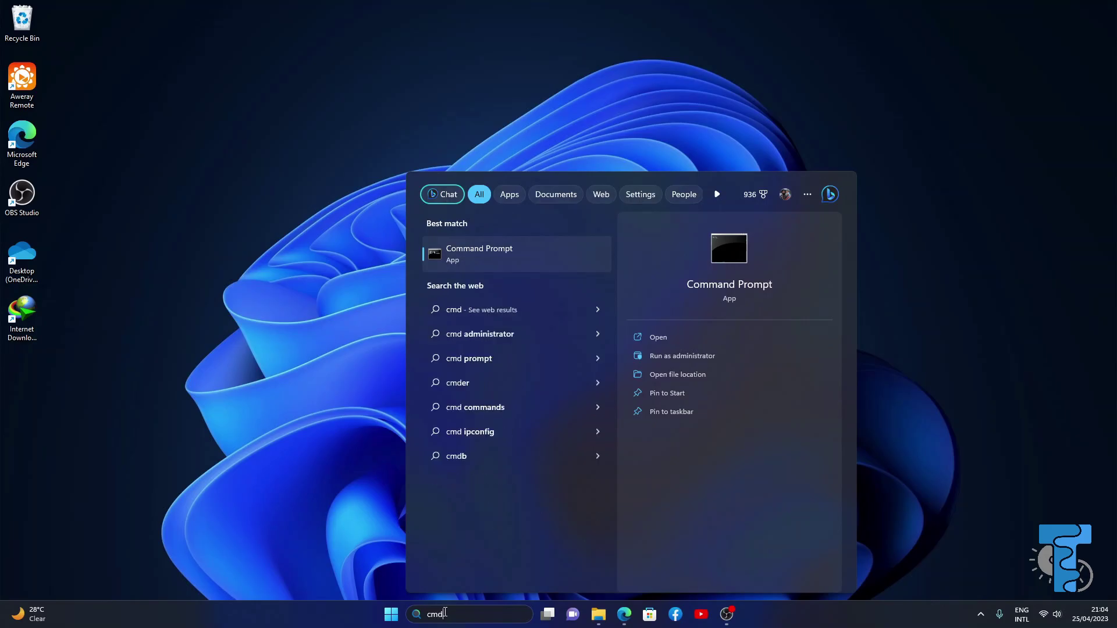
key("Return")
left_click(210, 167)
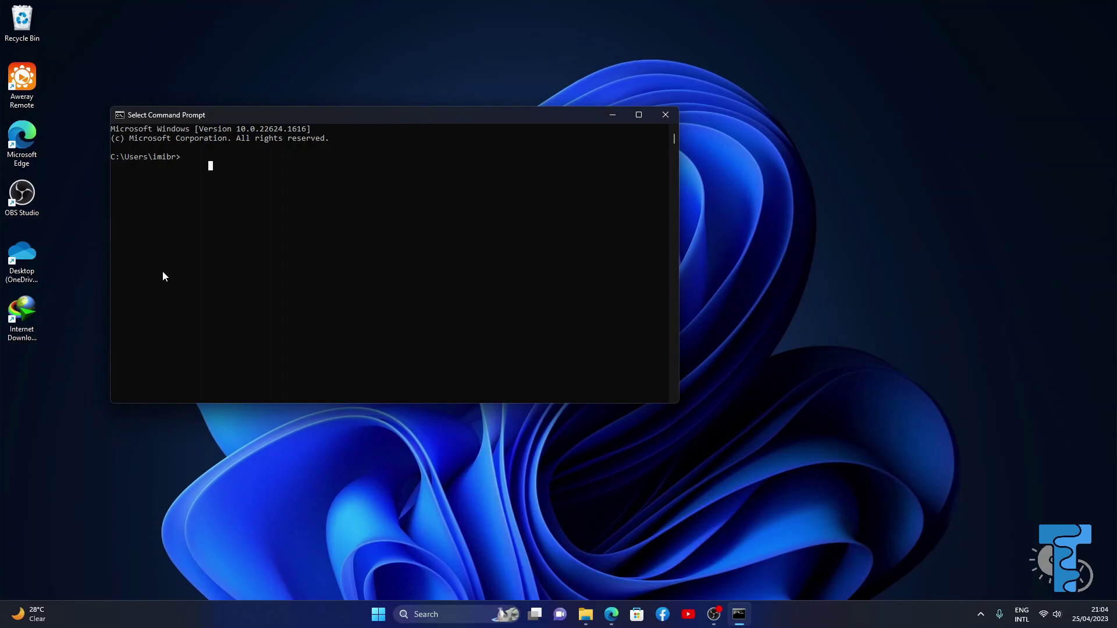
type("java -version")
key("Return")
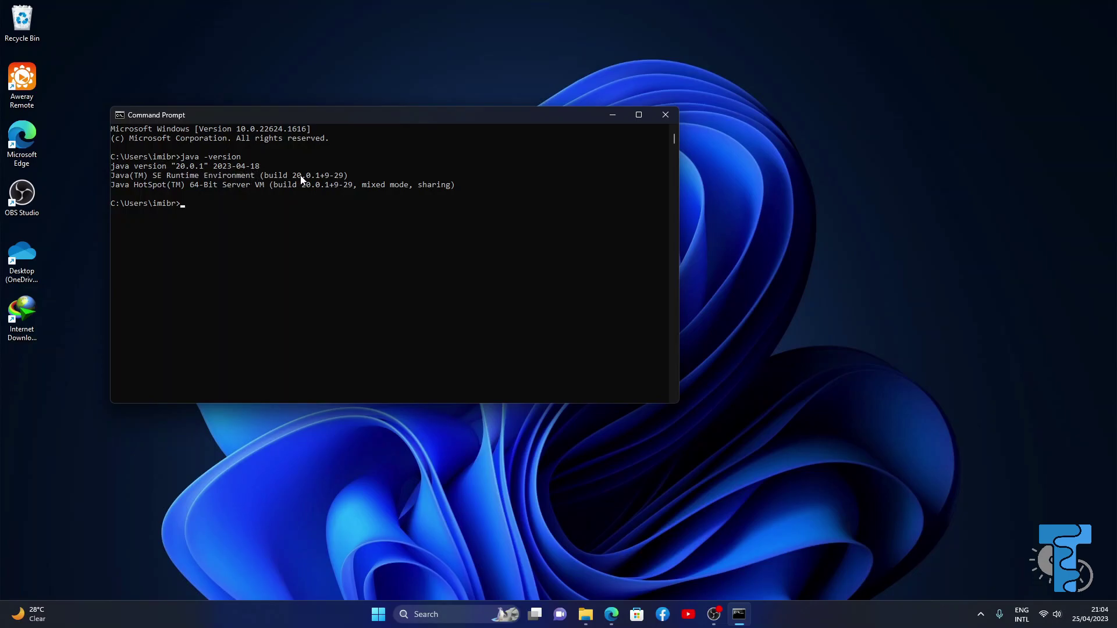
Verify the Java compiler by running javac -version and highlight the output of both version checks
type("javac -version")
key("Return")
left_click_drag(180, 210, 110, 214)
left_click_drag(184, 240, 95, 147)
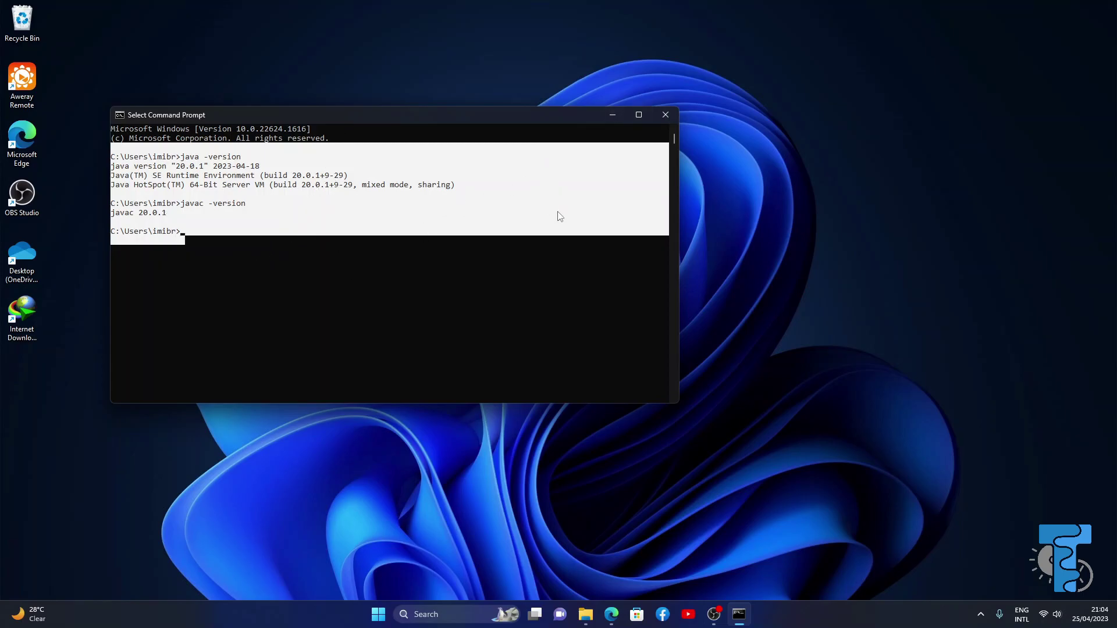
Close Command Prompt, browse File Explorer to C:\Program Files\Java\jdk-20\bin, select its full path and minimize the window
left_click(665, 116)
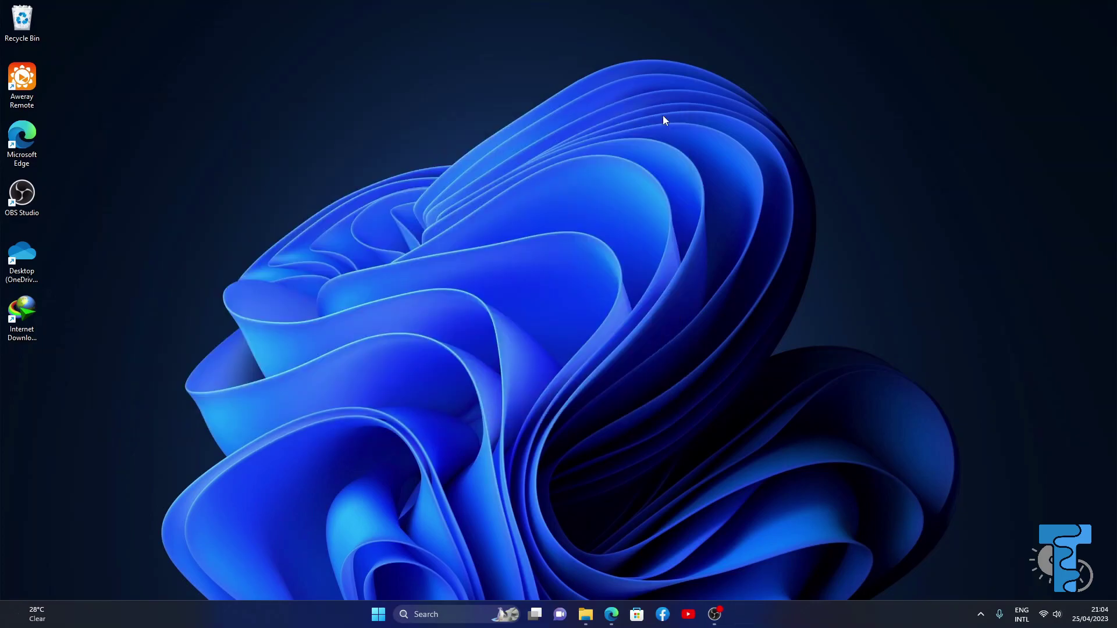
left_click(599, 614)
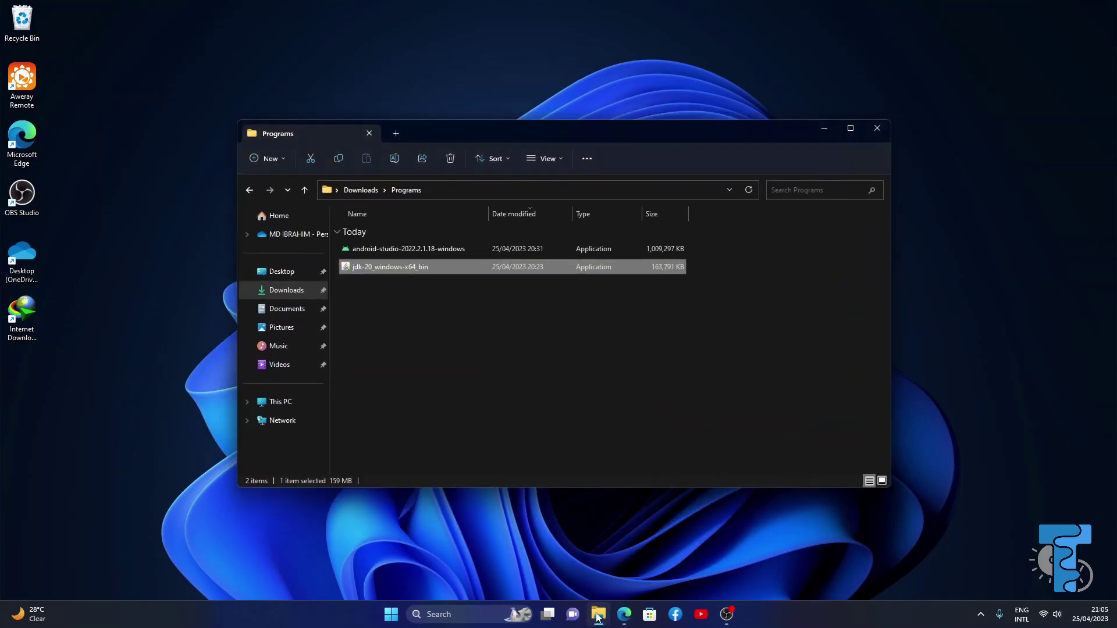
left_click(298, 399)
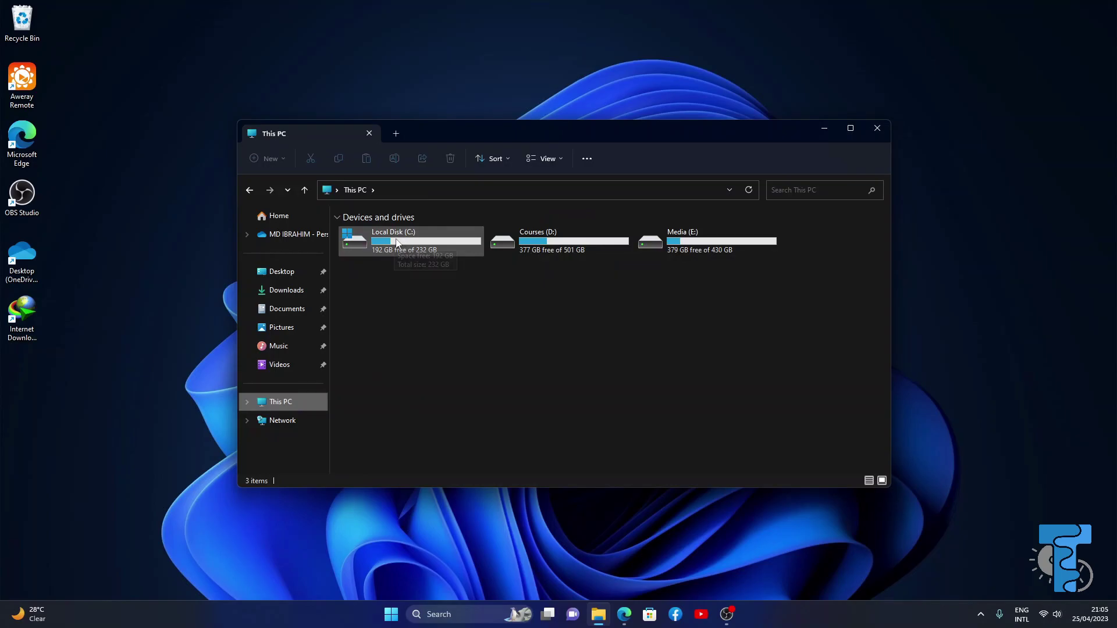
double_click(367, 247)
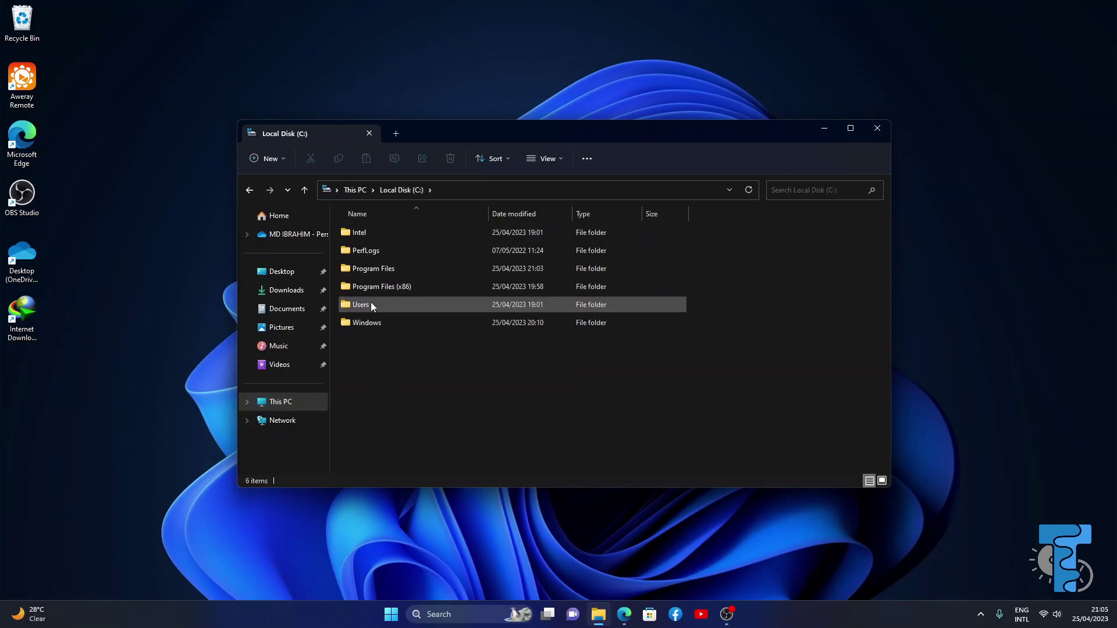
double_click(394, 269)
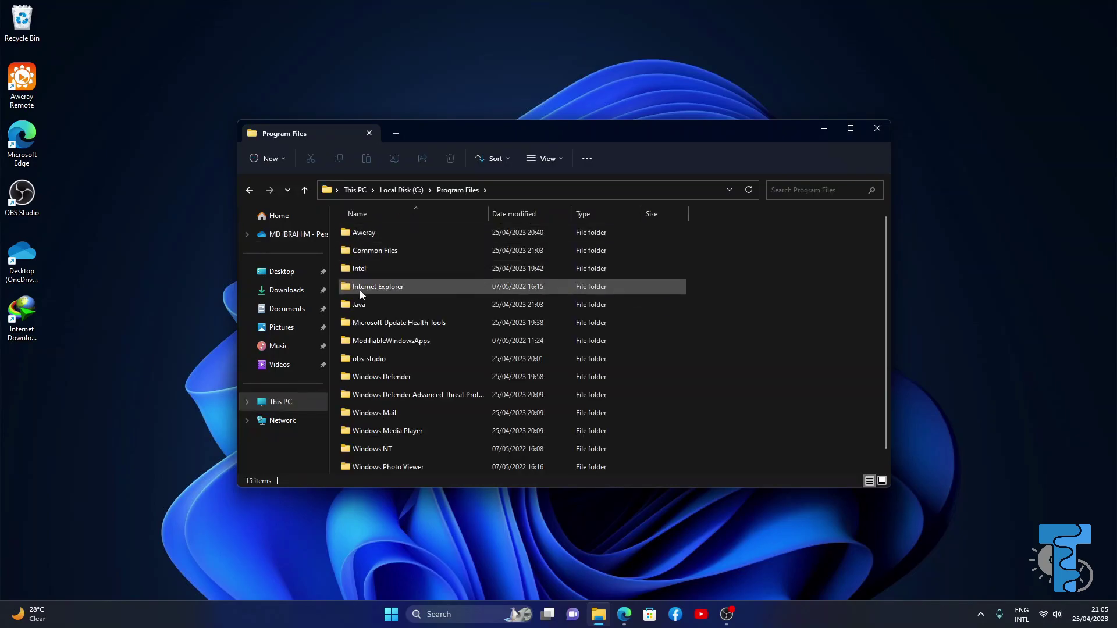
double_click(373, 307)
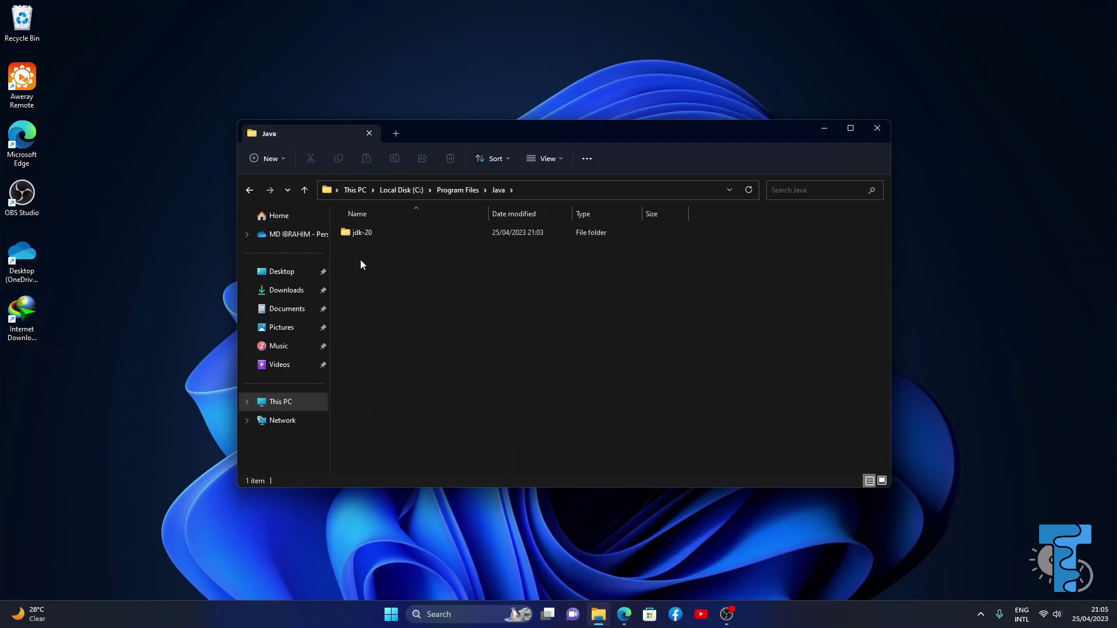
double_click(375, 232)
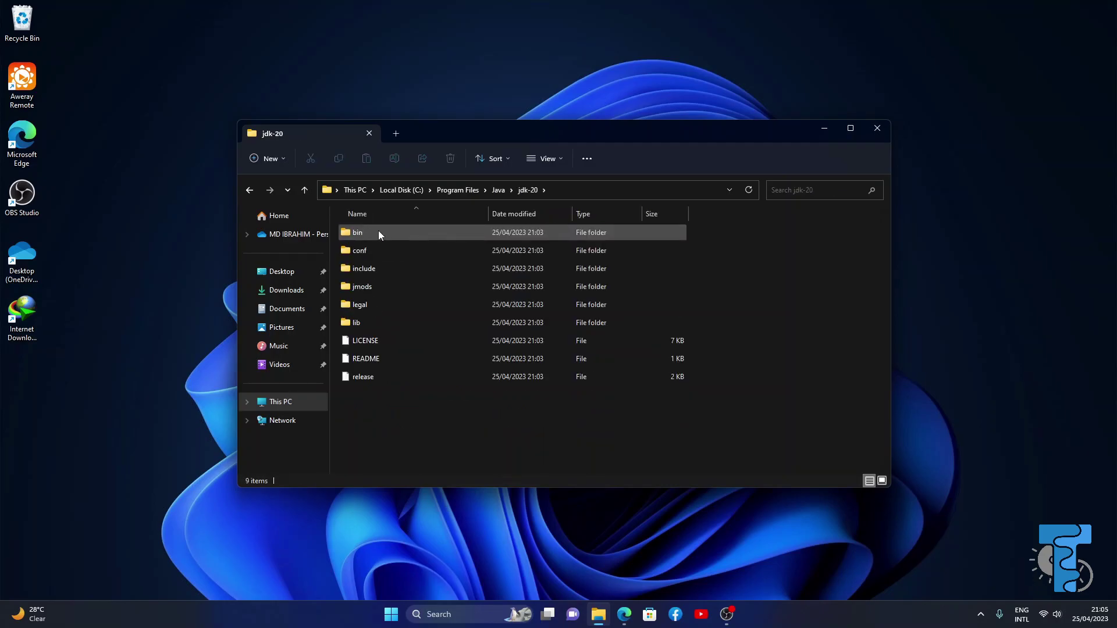
double_click(410, 232)
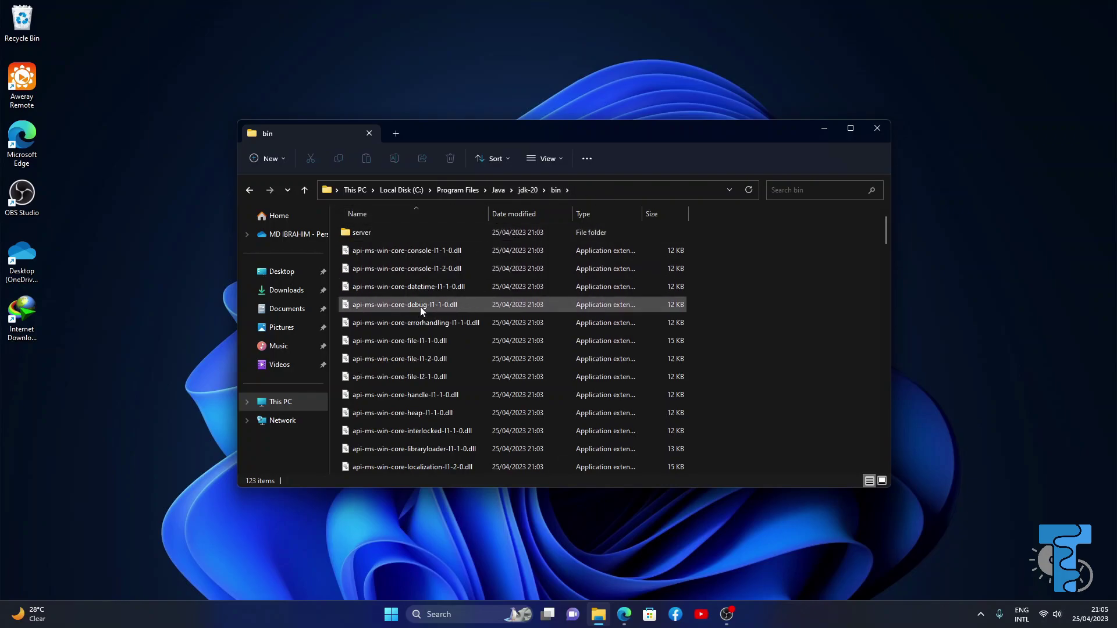
left_click(666, 190)
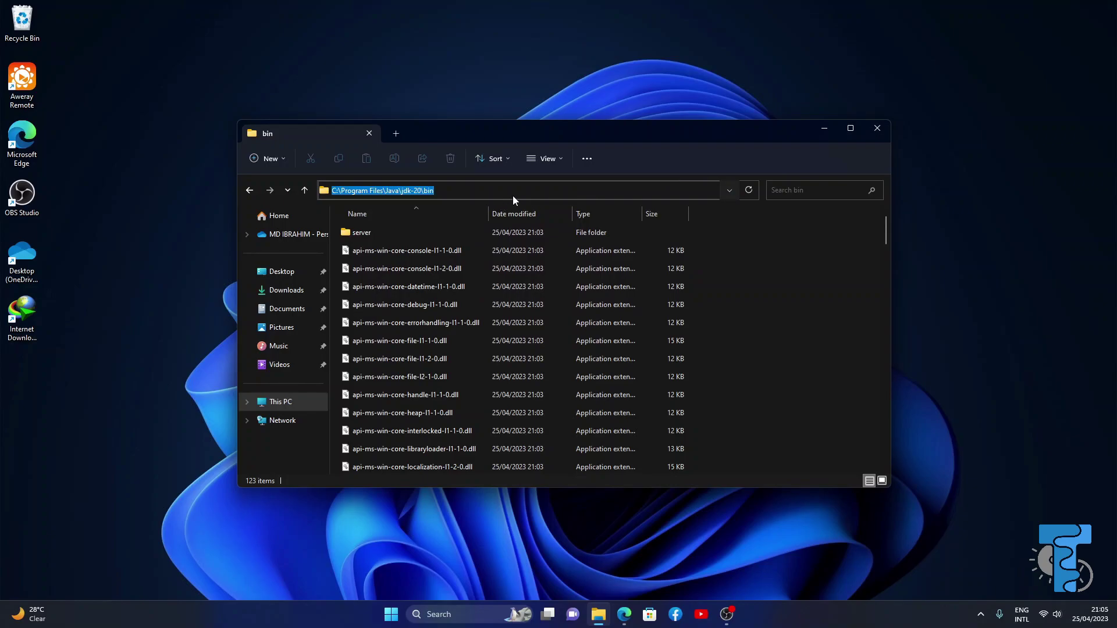
left_click(824, 128)
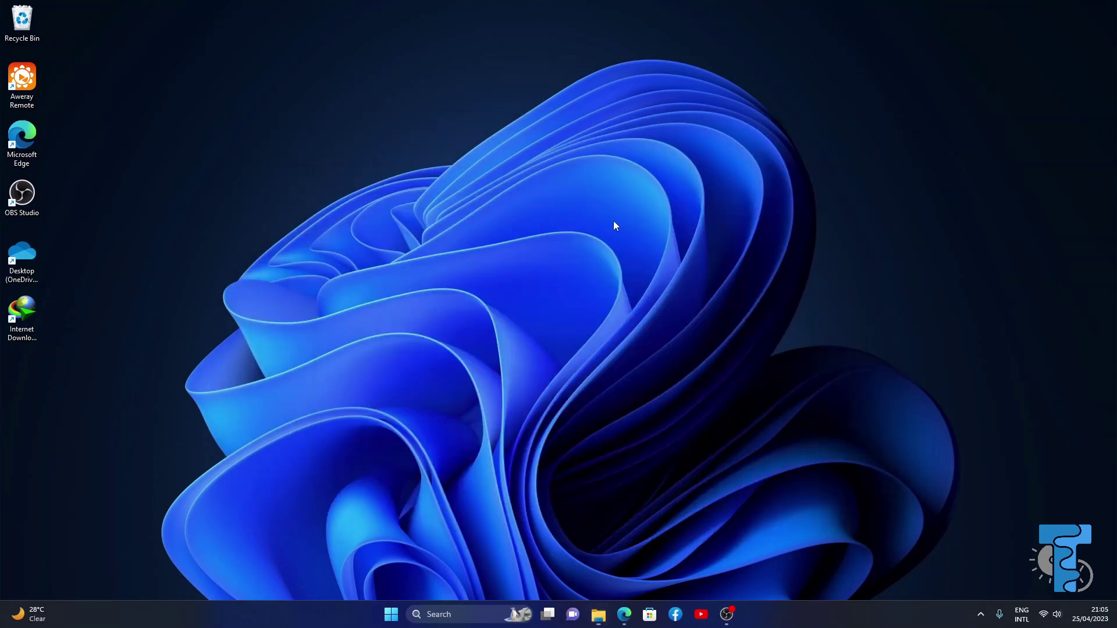
Search Windows for "edit sys", open the system environment variables settings and bring up the Environment Variables dialog
left_click(428, 616)
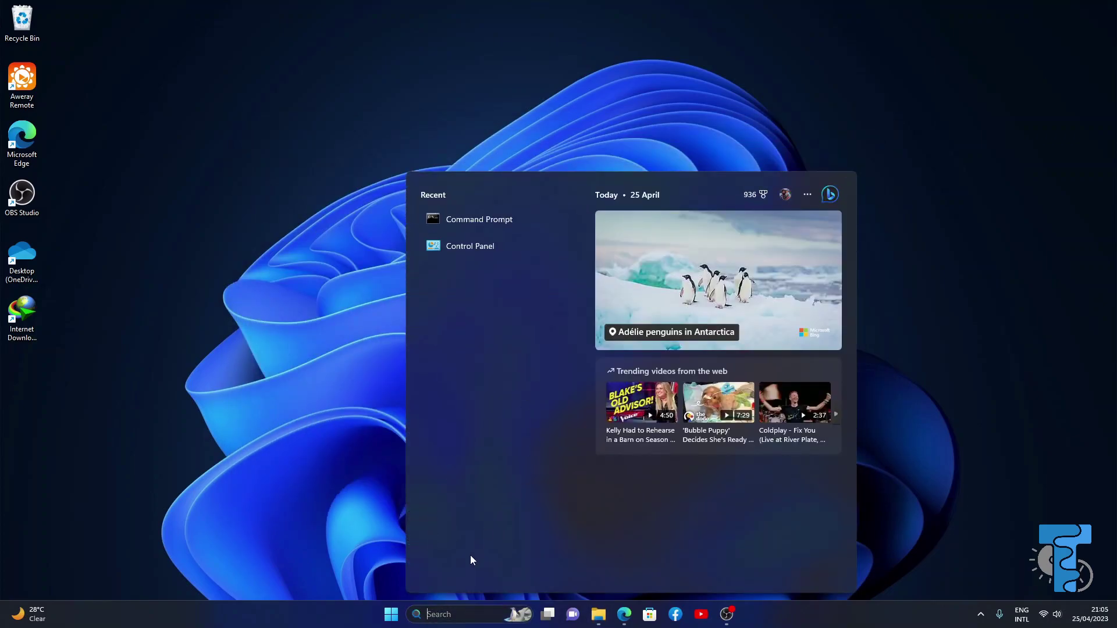
type("edit ")
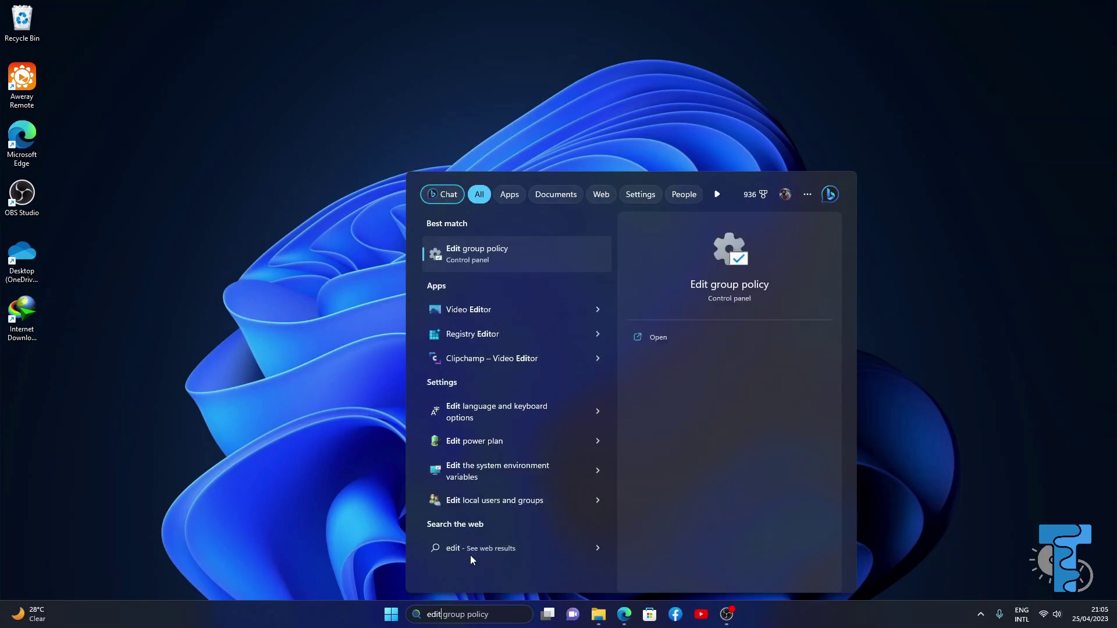
type("sys")
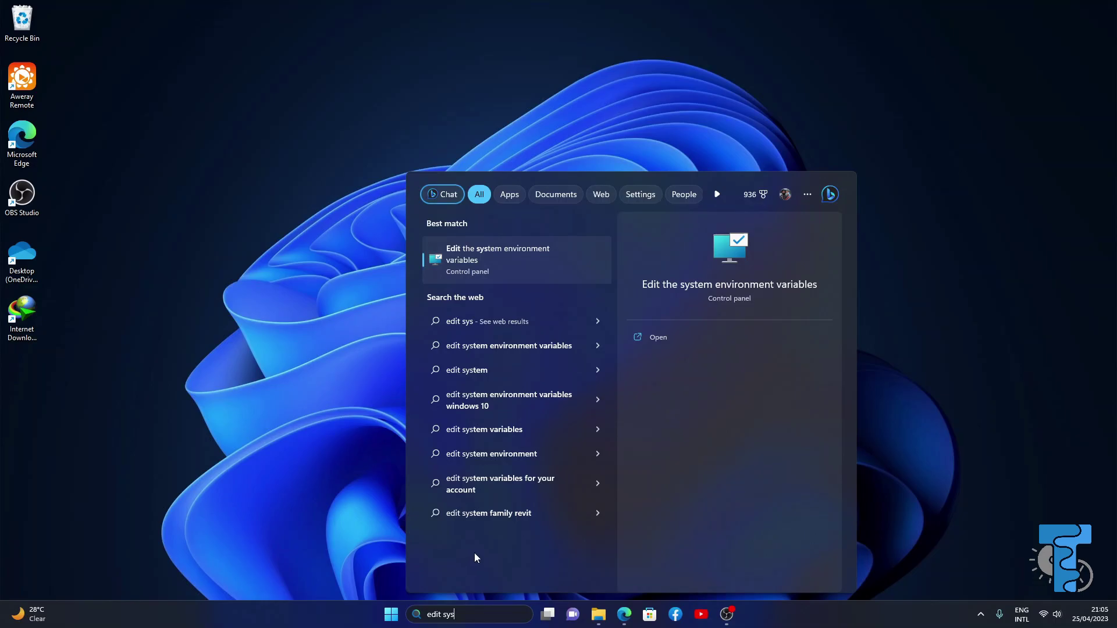
left_click(483, 263)
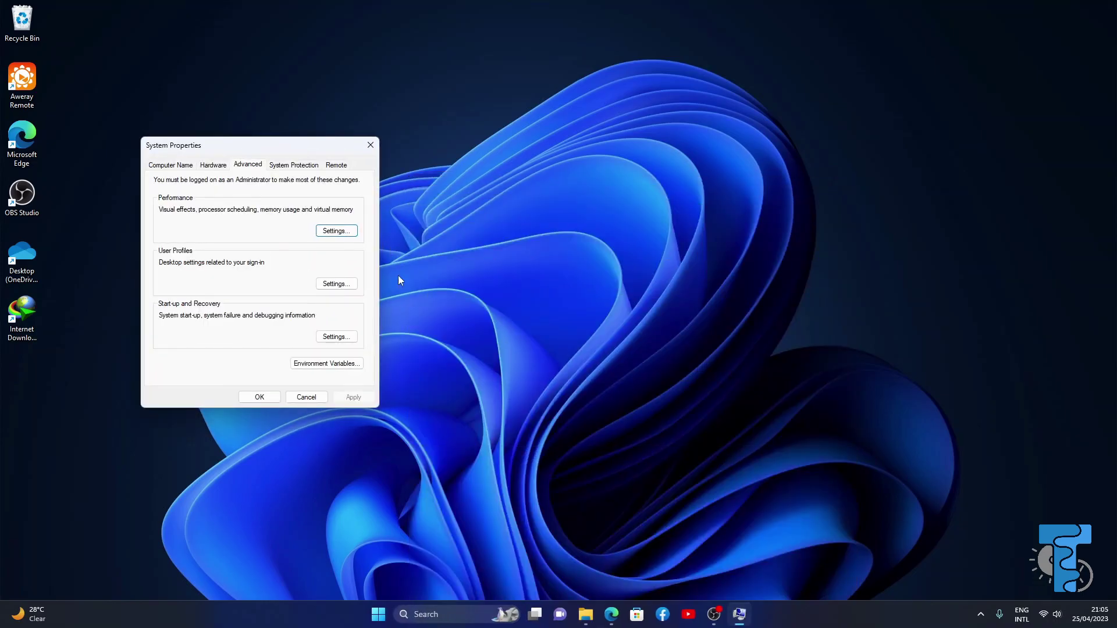
left_click(326, 366)
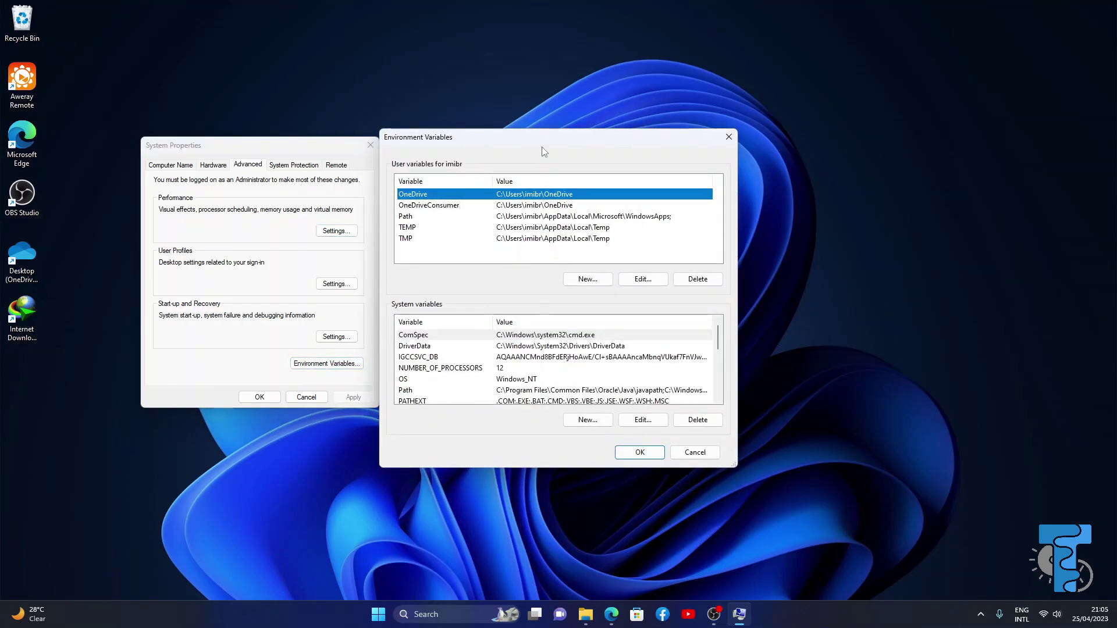
left_click_drag(544, 146, 404, 91)
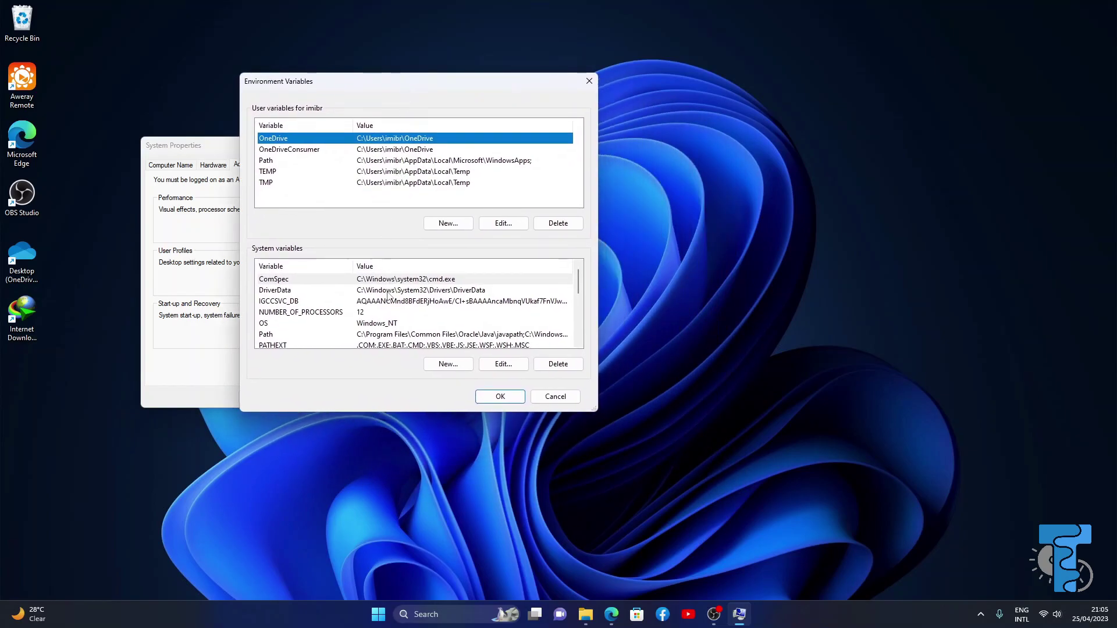
Open the Path system variable for editing and start a new blank entry below the existing ones
scroll(379, 301, "down", 1)
scroll(379, 301, "up", 1)
scroll(379, 301, "down", 4)
scroll(381, 301, "up", 1)
scroll(381, 300, "up", 3)
scroll(381, 301, "down", 2)
scroll(381, 301, "up", 2)
left_click(280, 335)
scroll(367, 326, "down", 1)
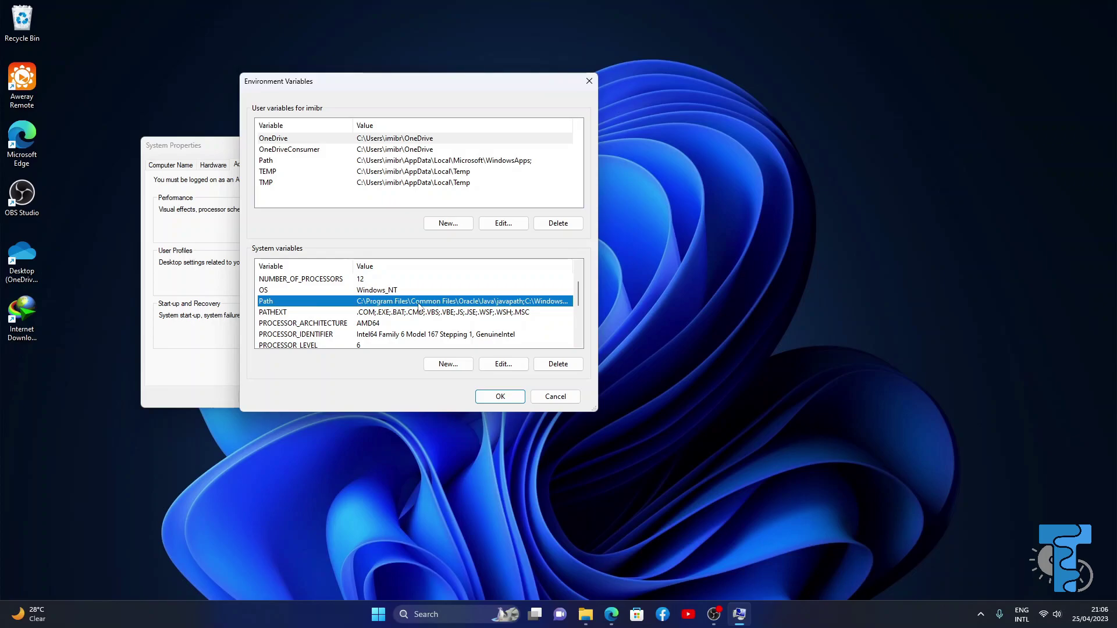
left_click(500, 365)
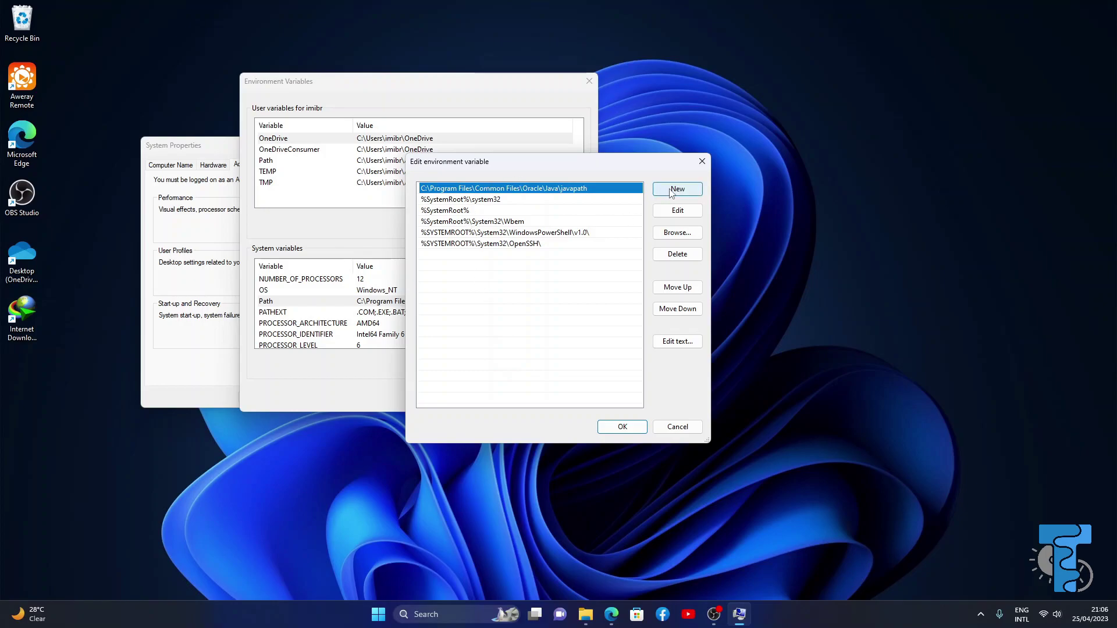
double_click(432, 254)
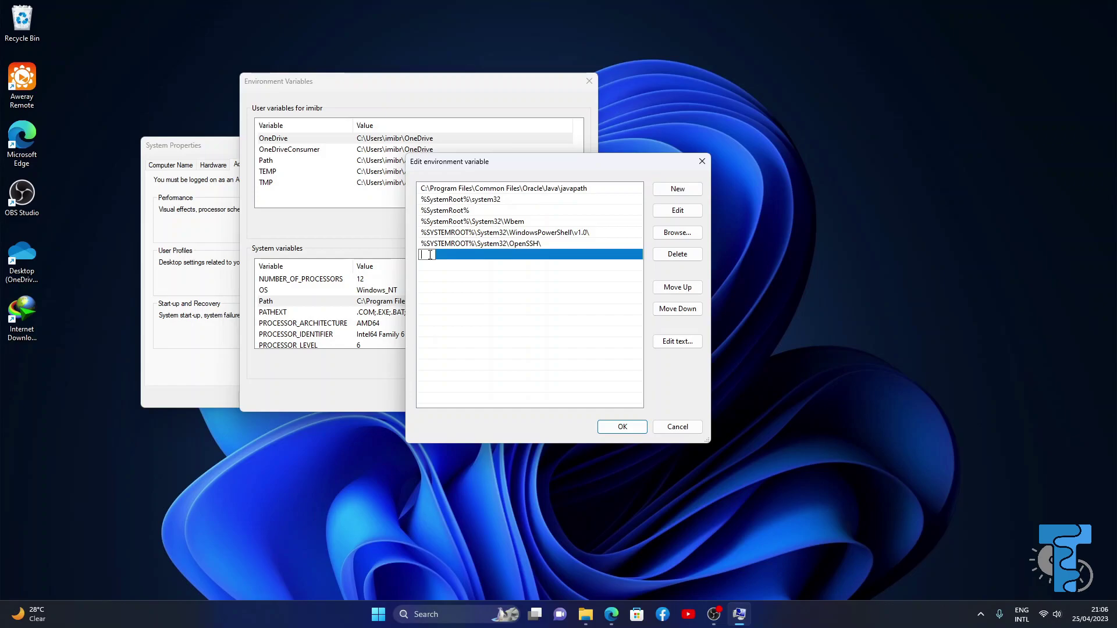
Copy the bin folder's path from File Explorer, add C:\Program Files\Java\jdk-20\bin as the new Path entry and confirm
left_click(591, 616)
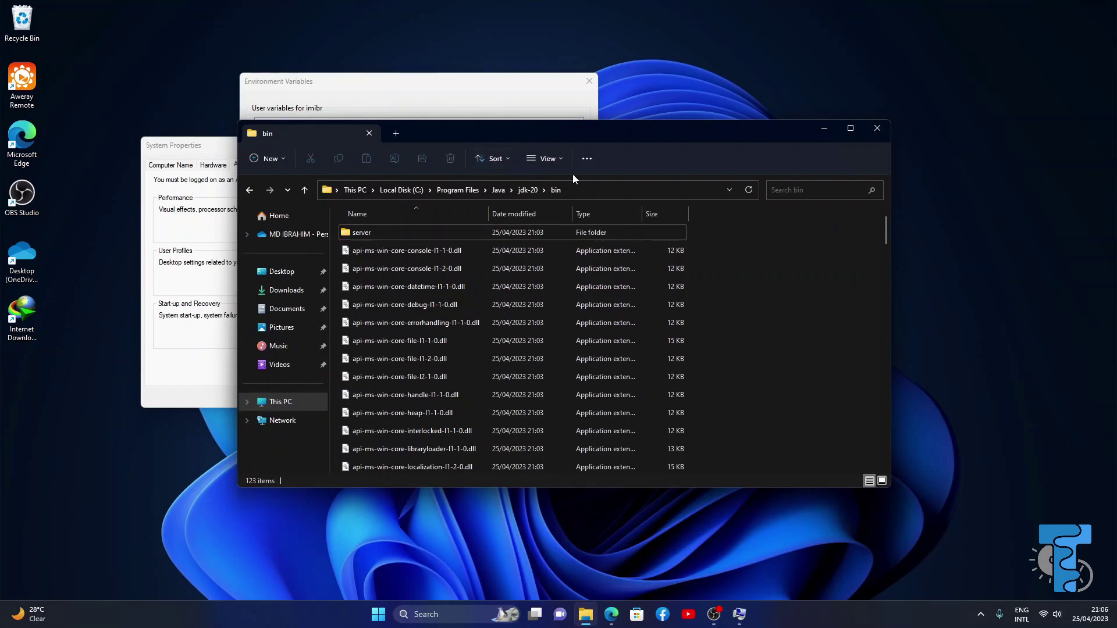
left_click(571, 190)
key("ctrl+c")
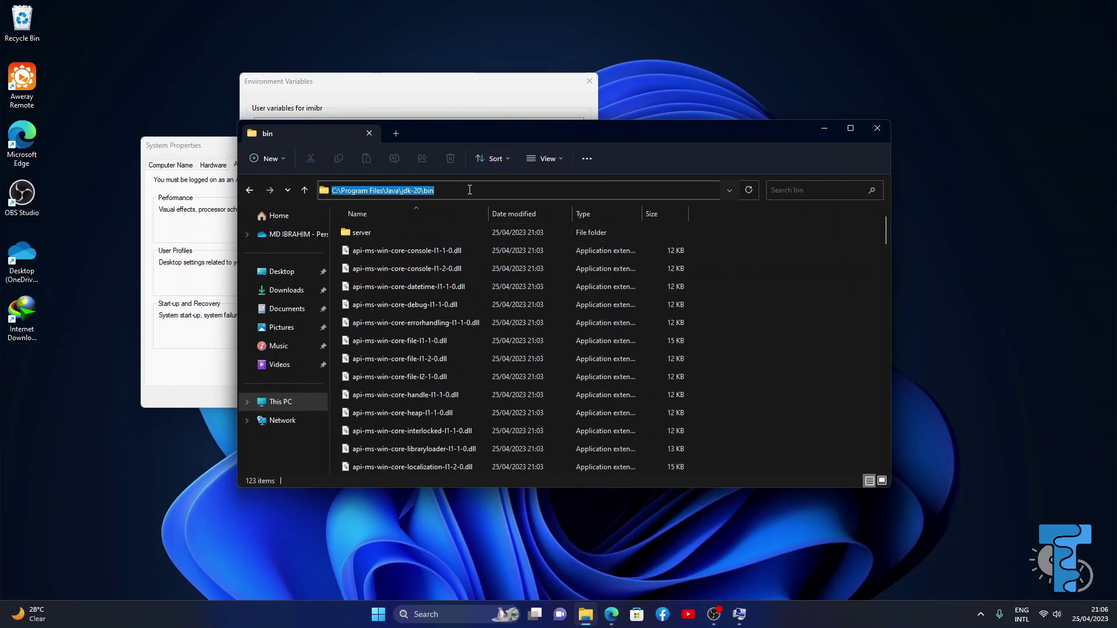
left_click(824, 128)
double_click(442, 253)
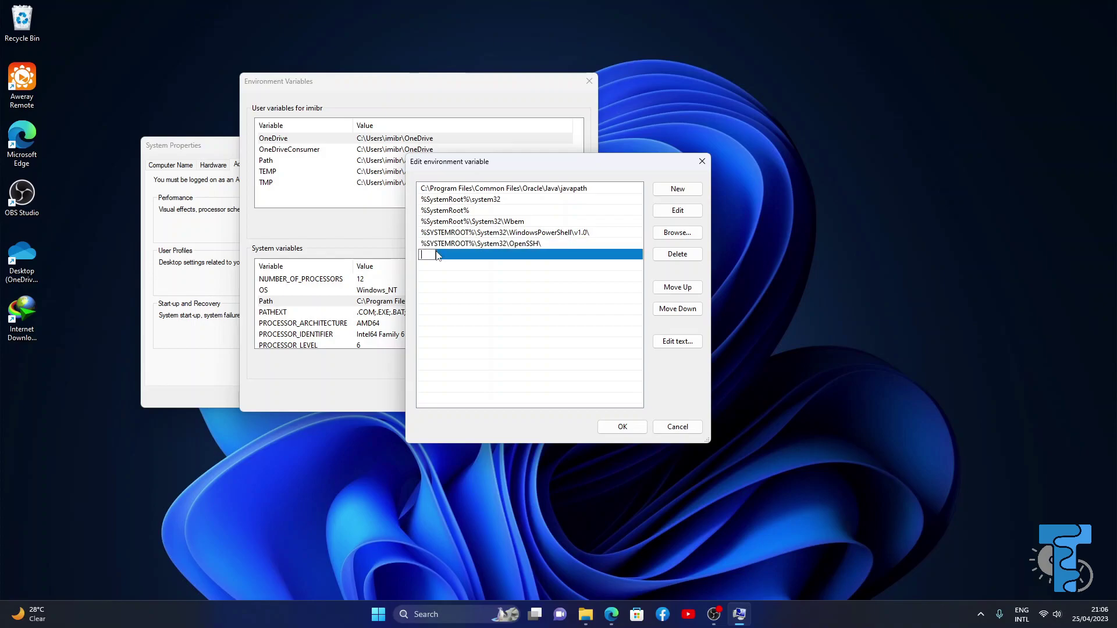
key("ctrl+v")
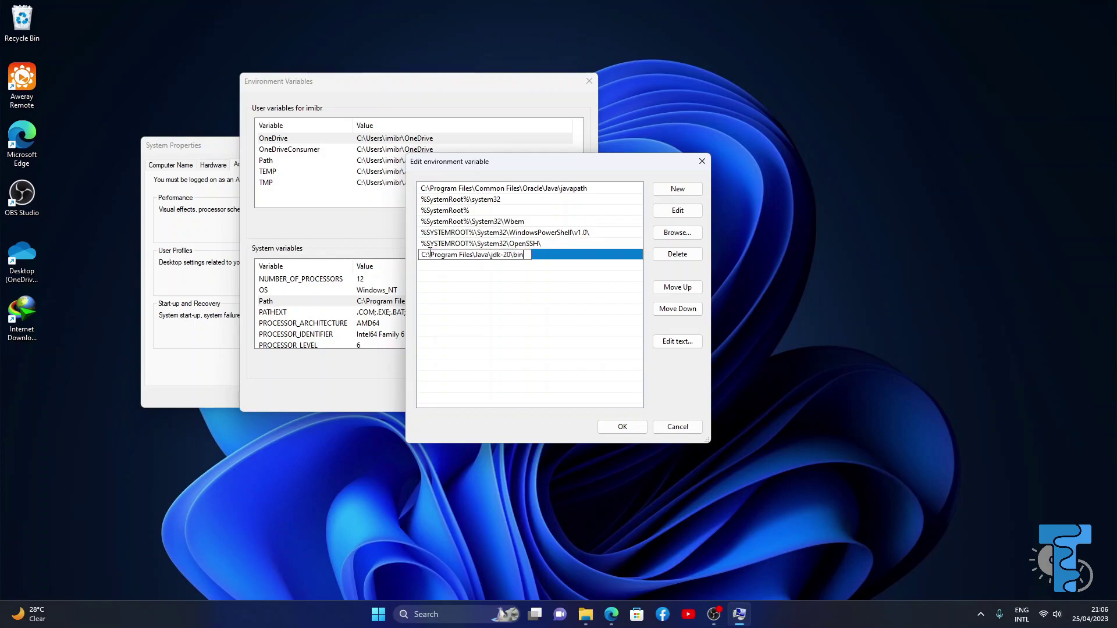
left_click(638, 430)
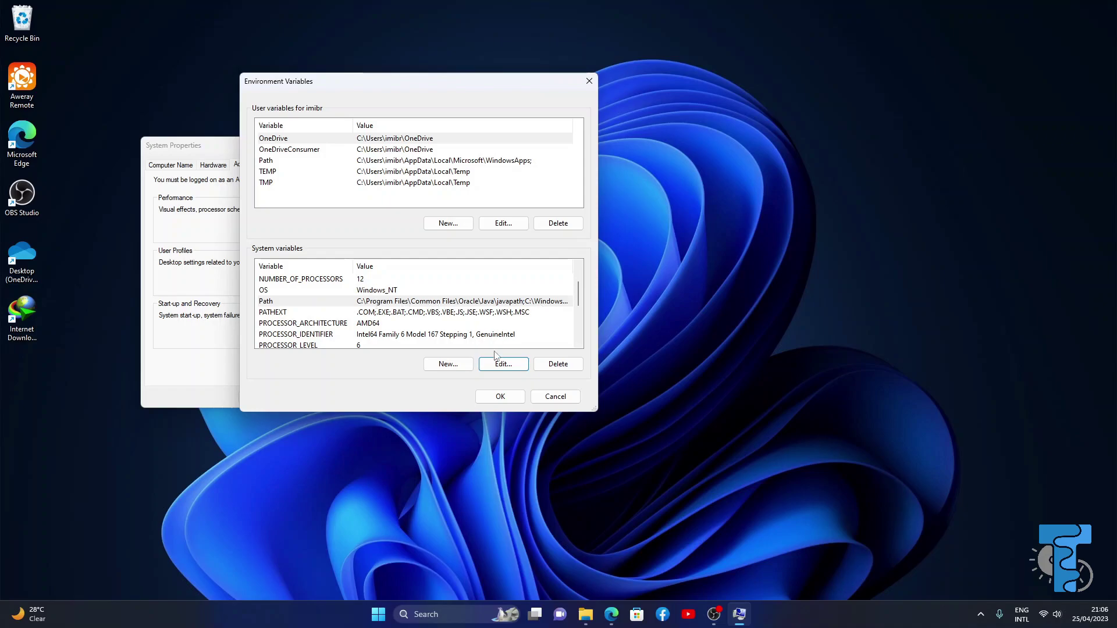
Start a new system variable and name it JAVA_HOME
scroll(434, 312, "down", 2)
scroll(434, 313, "up", 1)
scroll(434, 312, "up", 1)
scroll(434, 313, "down", 1)
scroll(434, 313, "up", 1)
scroll(435, 312, "down", 1)
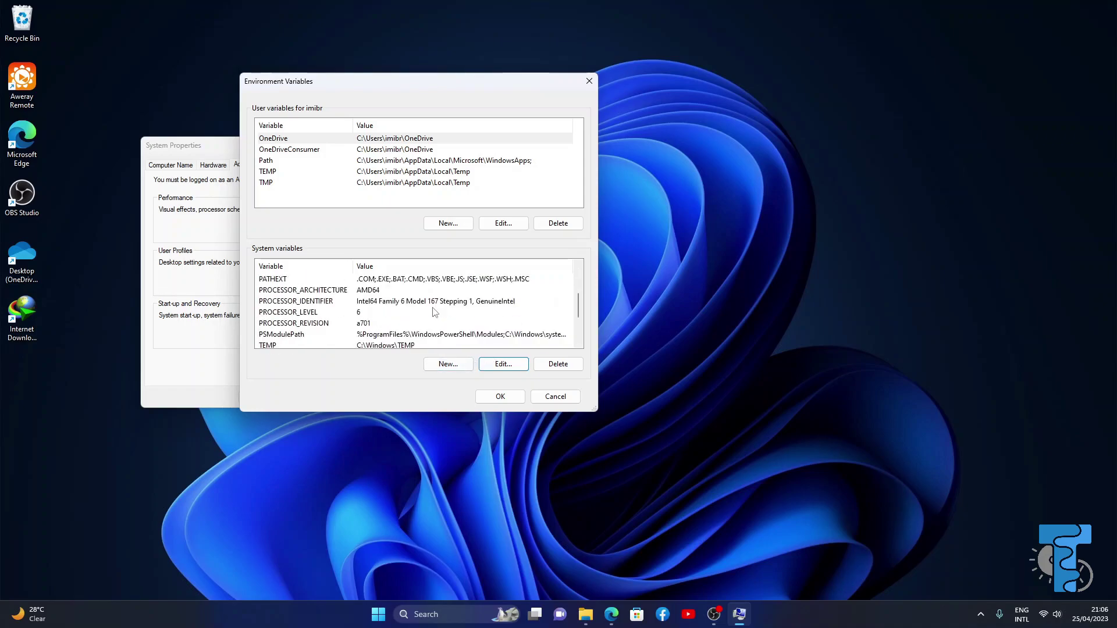
scroll(434, 312, "up", 2)
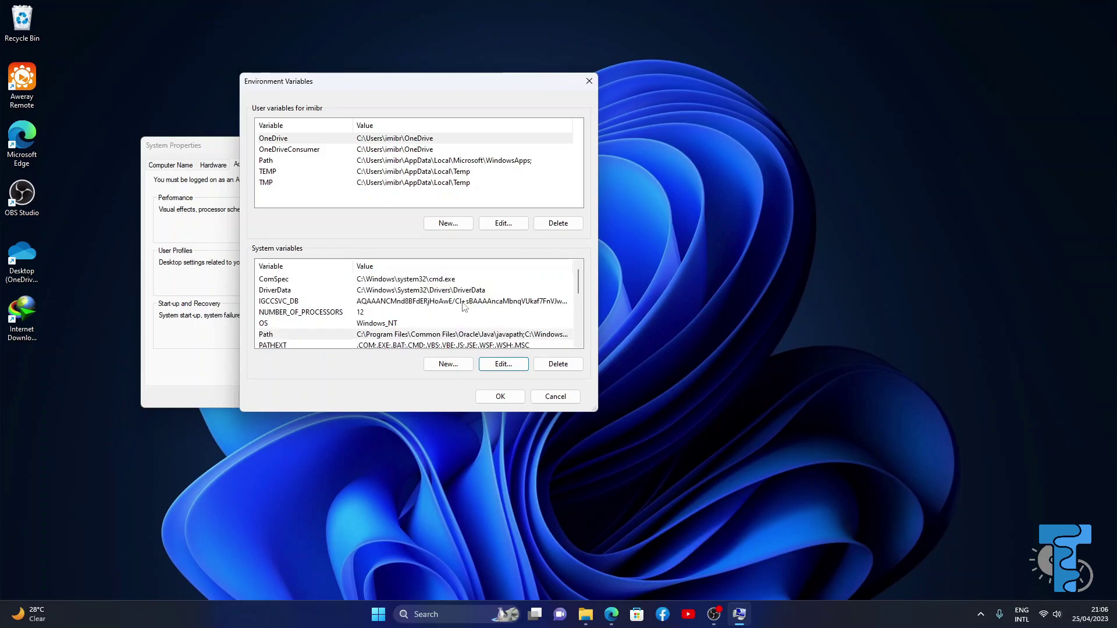
scroll(477, 309, "down", 2)
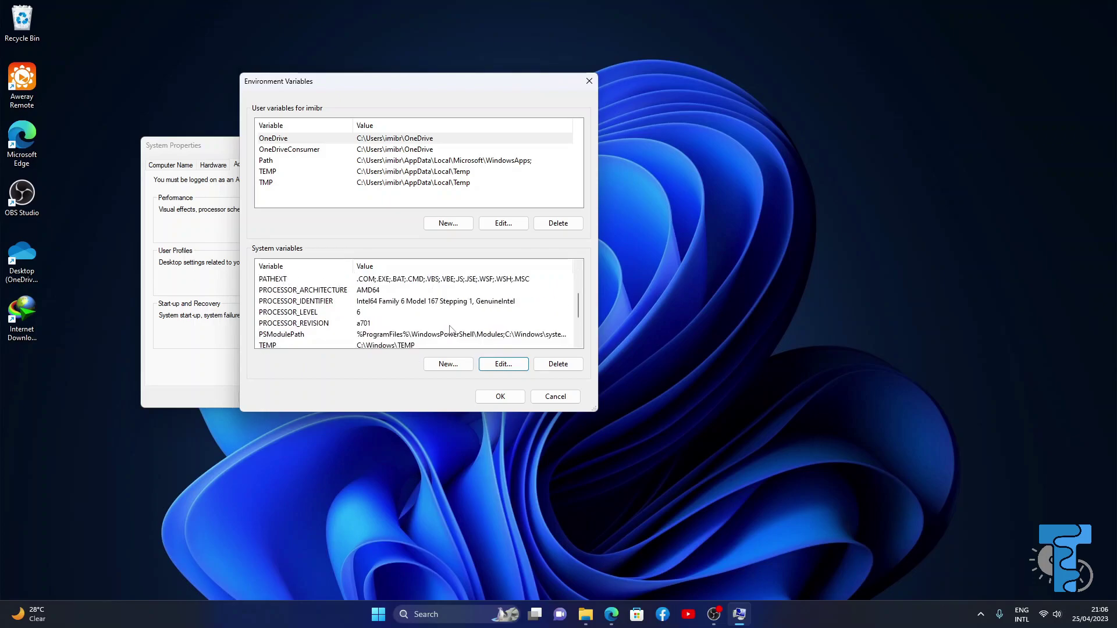
left_click(459, 367)
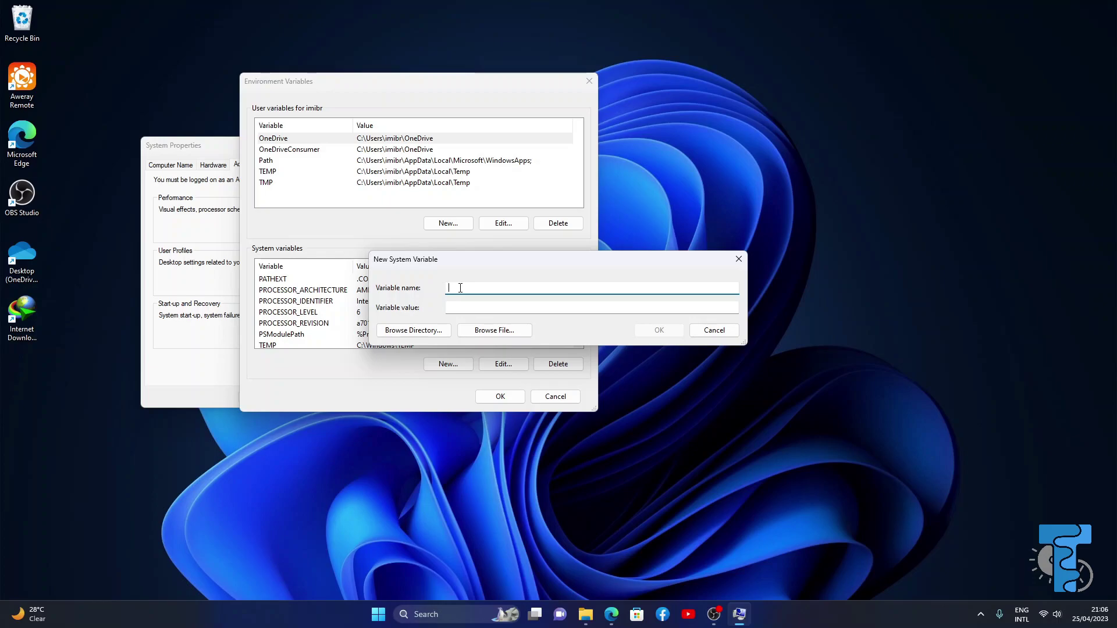
type("JAVA_HOME")
left_click(489, 308)
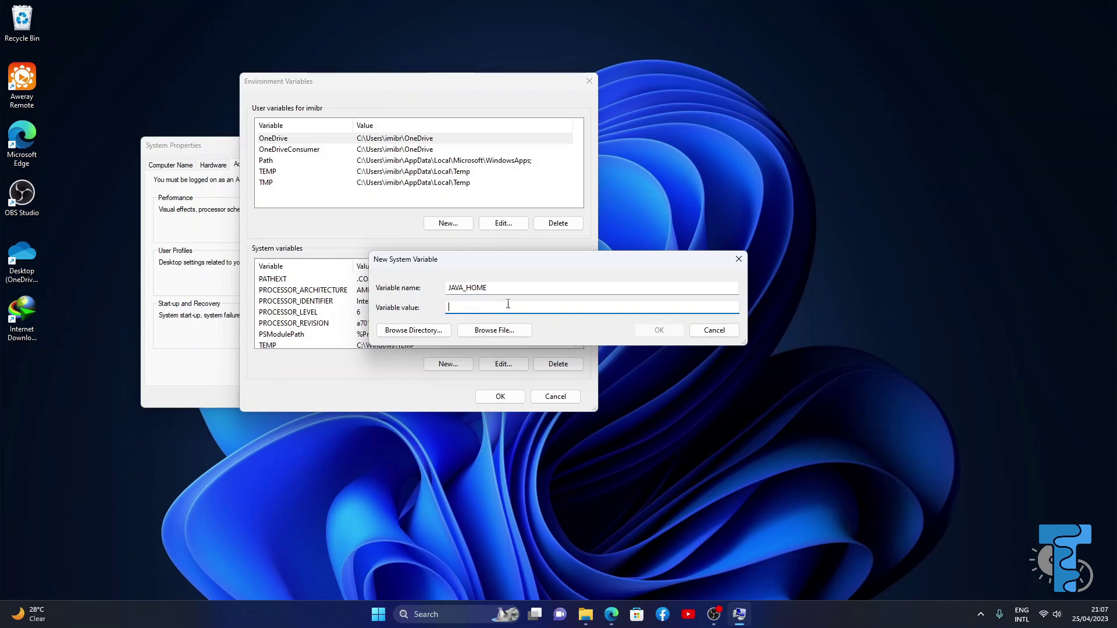
Copy the jdk-20 folder's path from File Explorer, set JAVA_HOME's value to C:\Program Files\Java\jdk-20 and save the variable
left_click(586, 615)
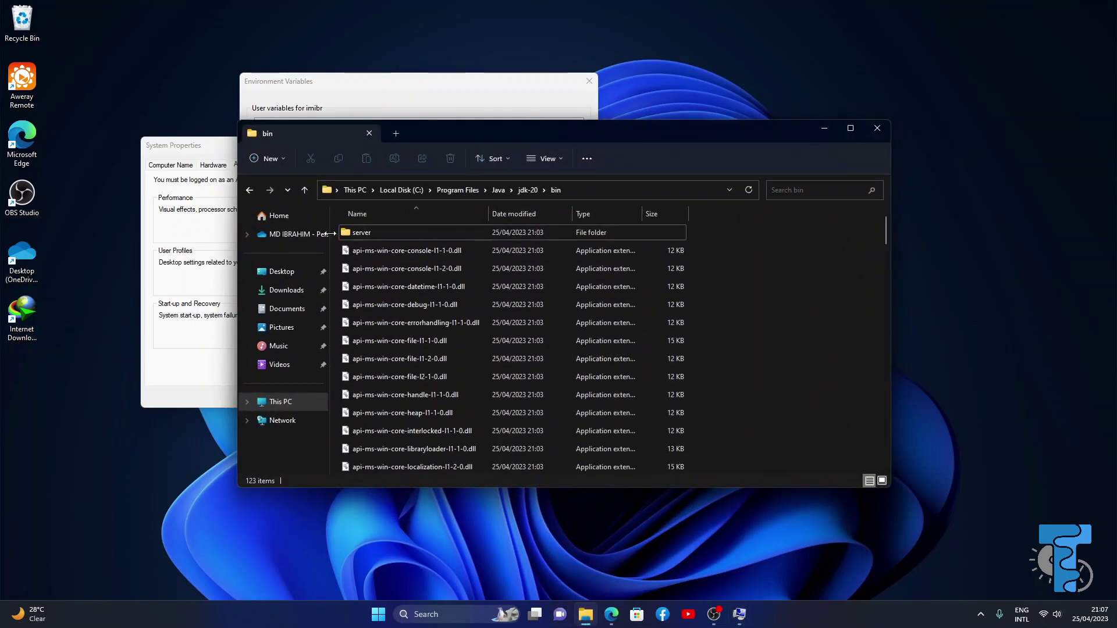
left_click(520, 193)
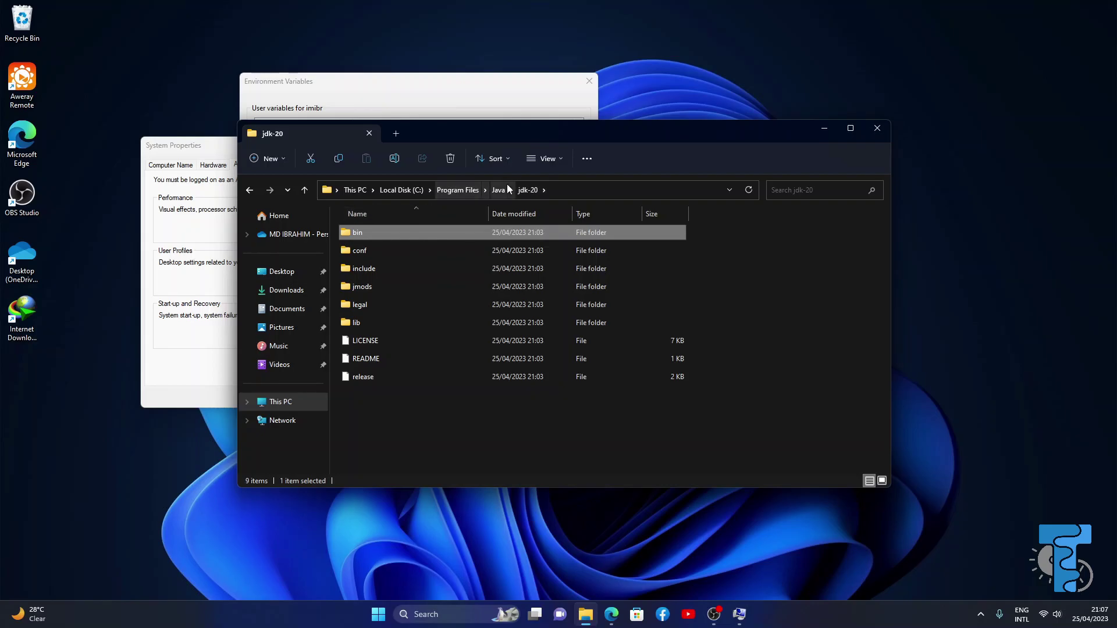
left_click(499, 190)
double_click(355, 235)
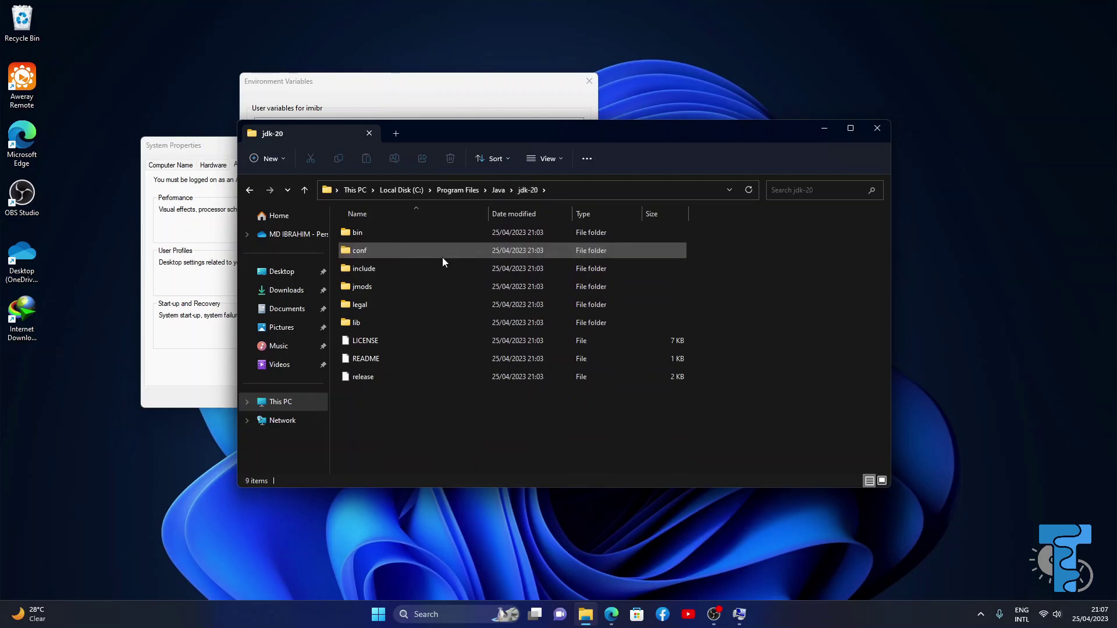
left_click(607, 190)
key("ctrl+c")
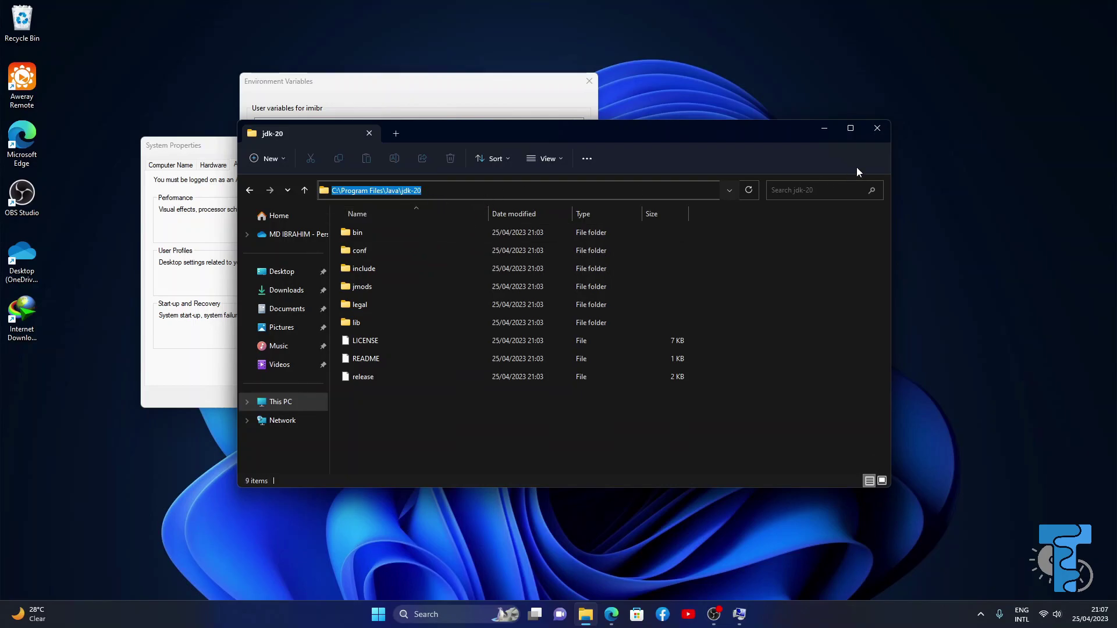
left_click(824, 128)
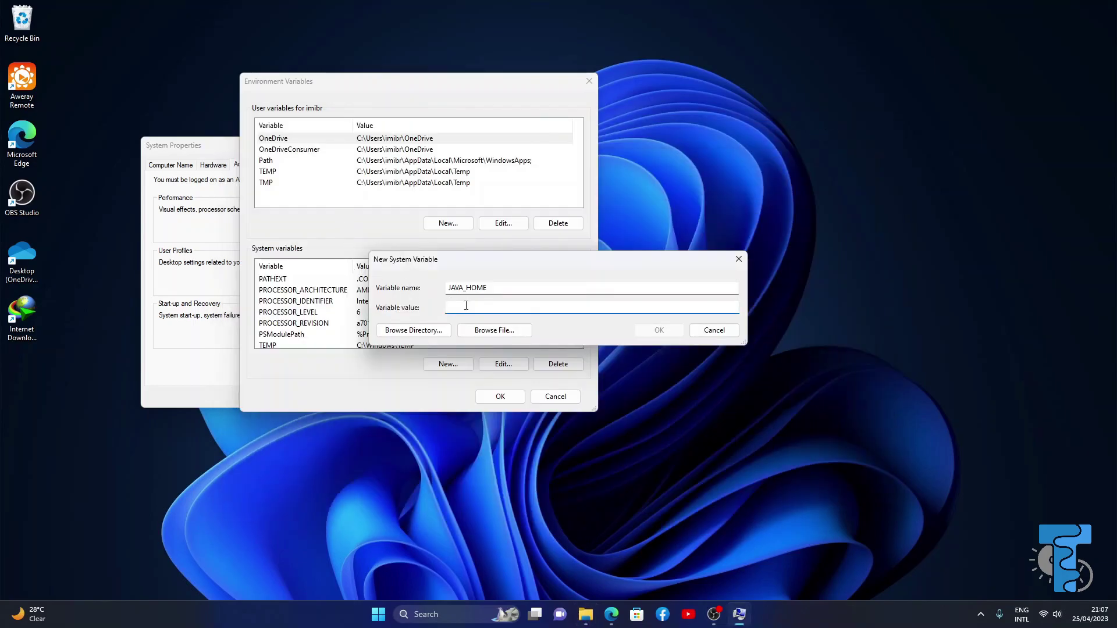
key("ctrl+v")
left_click(659, 330)
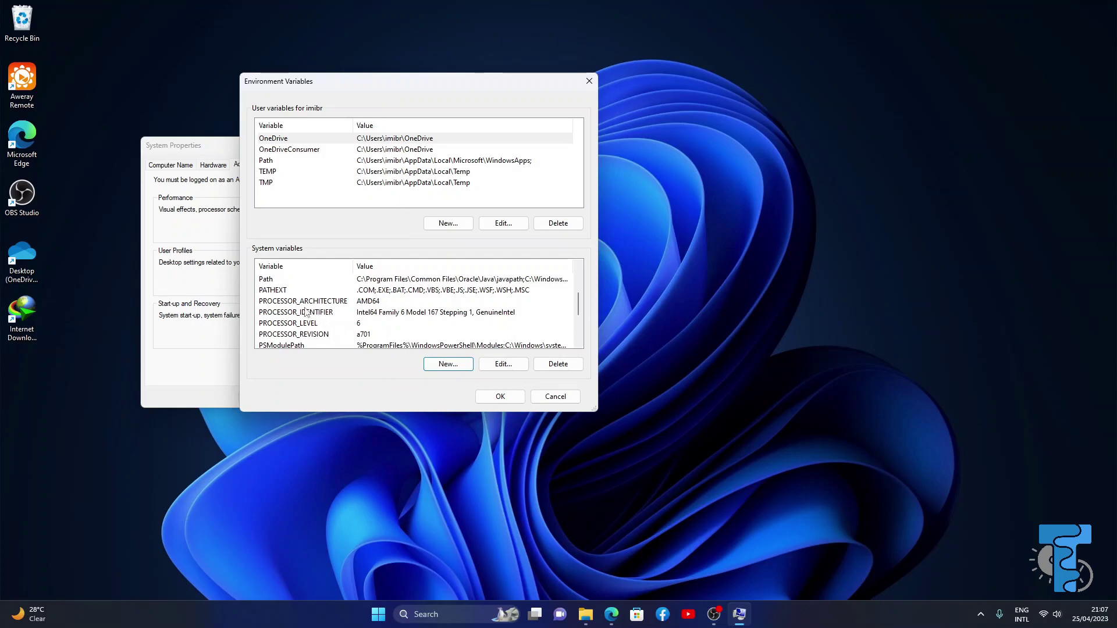
Locate JAVA_HOME among the system variables, confirm the Environment Variables and System Properties dialogs, and refresh the desktop
scroll(349, 310, "down", 1)
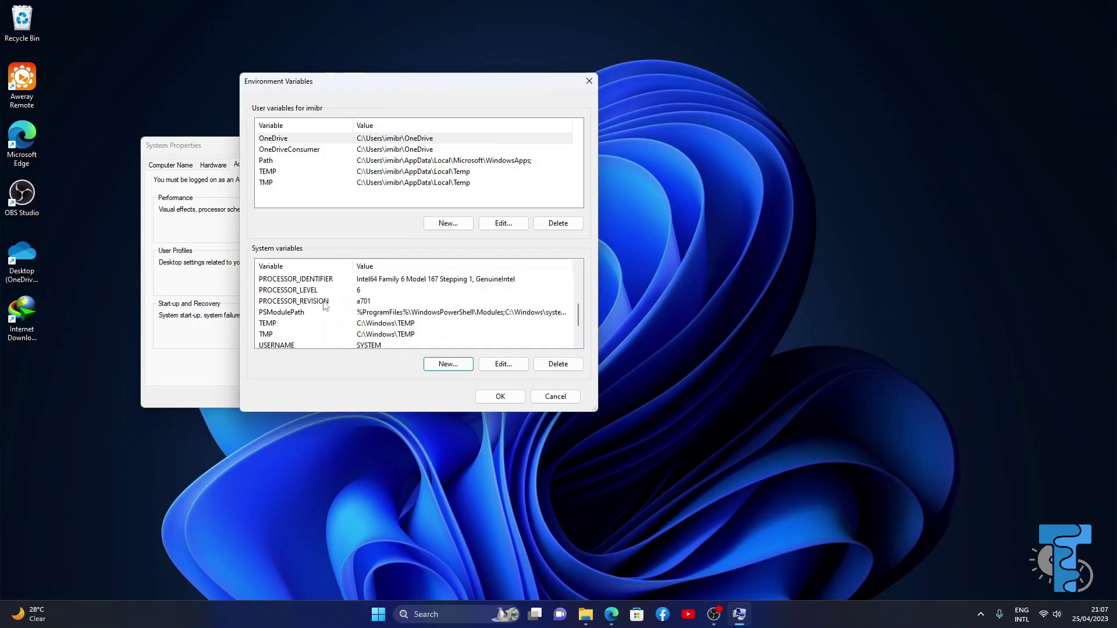
scroll(326, 309, "down", 1)
scroll(324, 312, "up", 3)
scroll(325, 311, "up", 1)
scroll(324, 311, "down", 1)
left_click(300, 285)
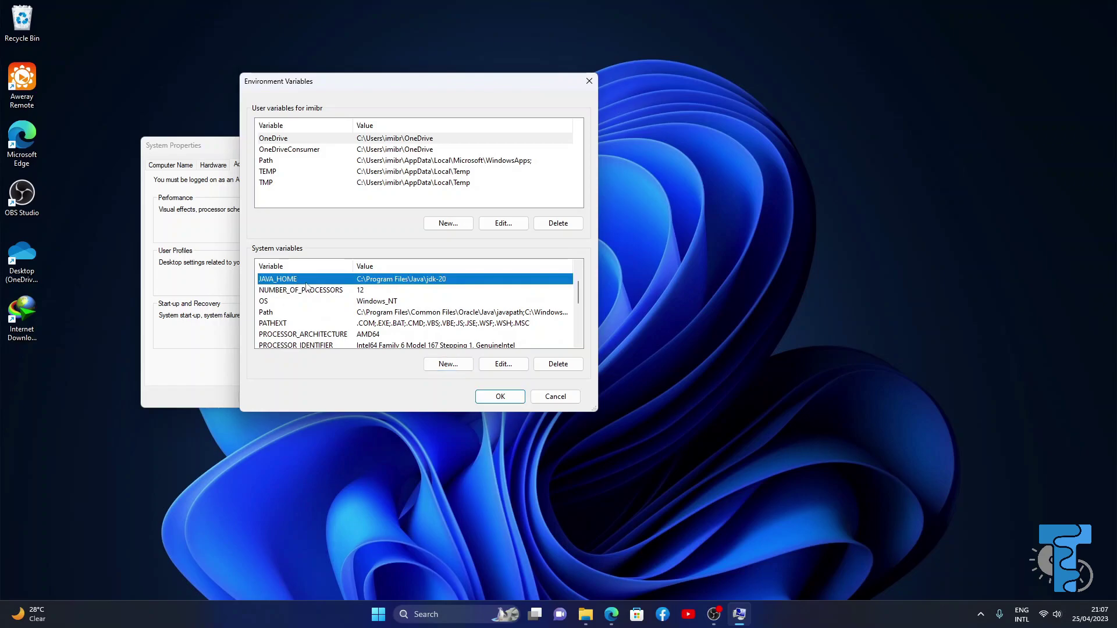
left_click(503, 398)
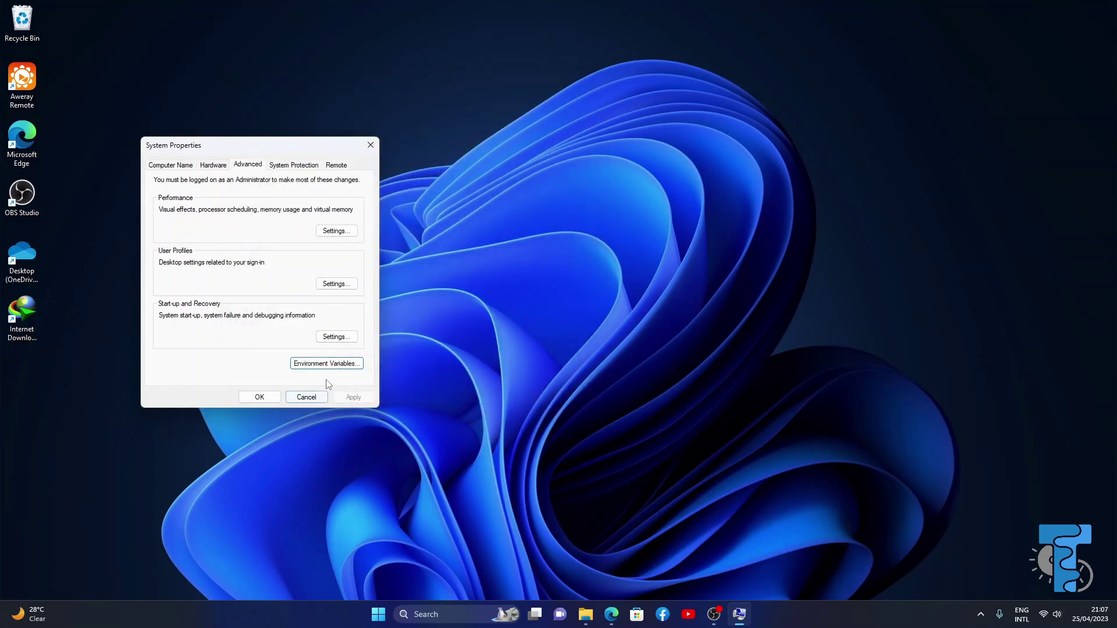
left_click(259, 401)
right_click(304, 249)
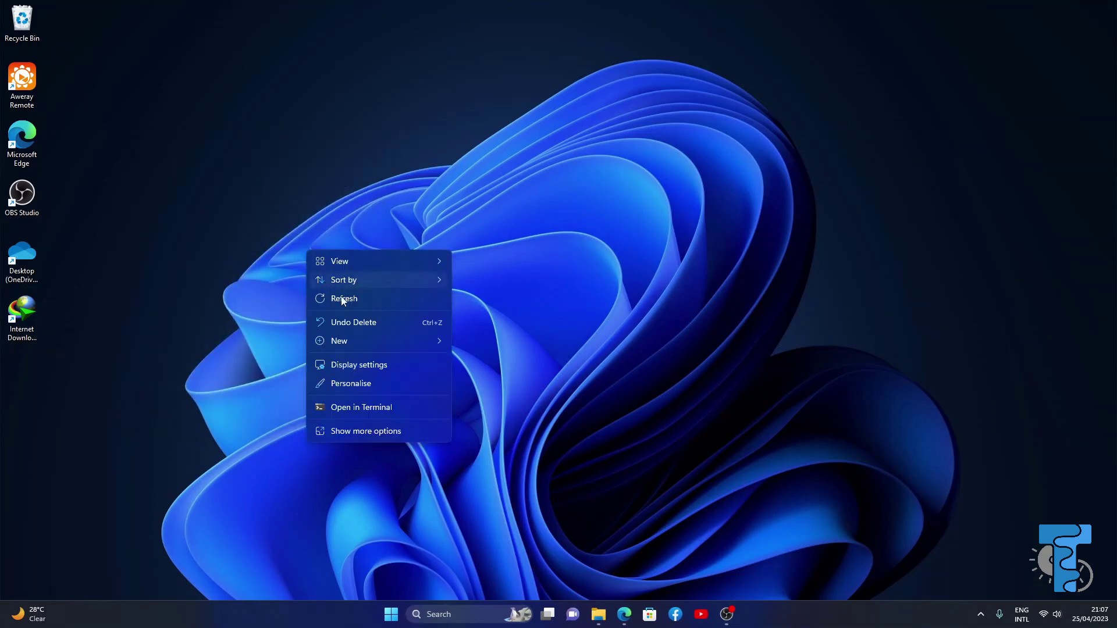
left_click(335, 295)
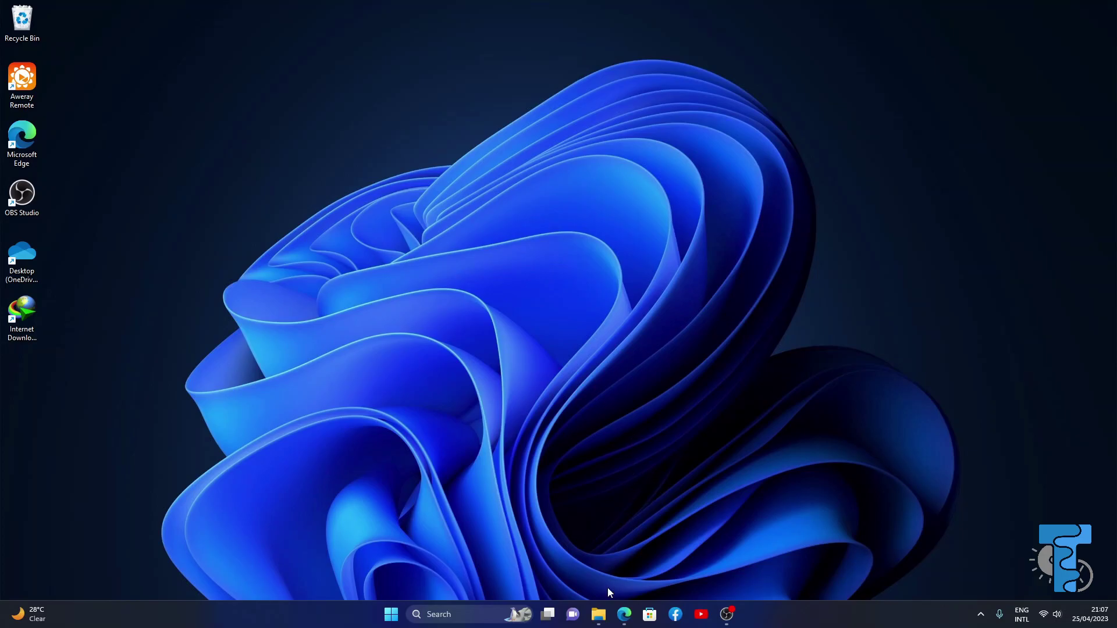
Switch to Microsoft Edge and search the web for android studio in place of the Java Downloads page
left_click(625, 618)
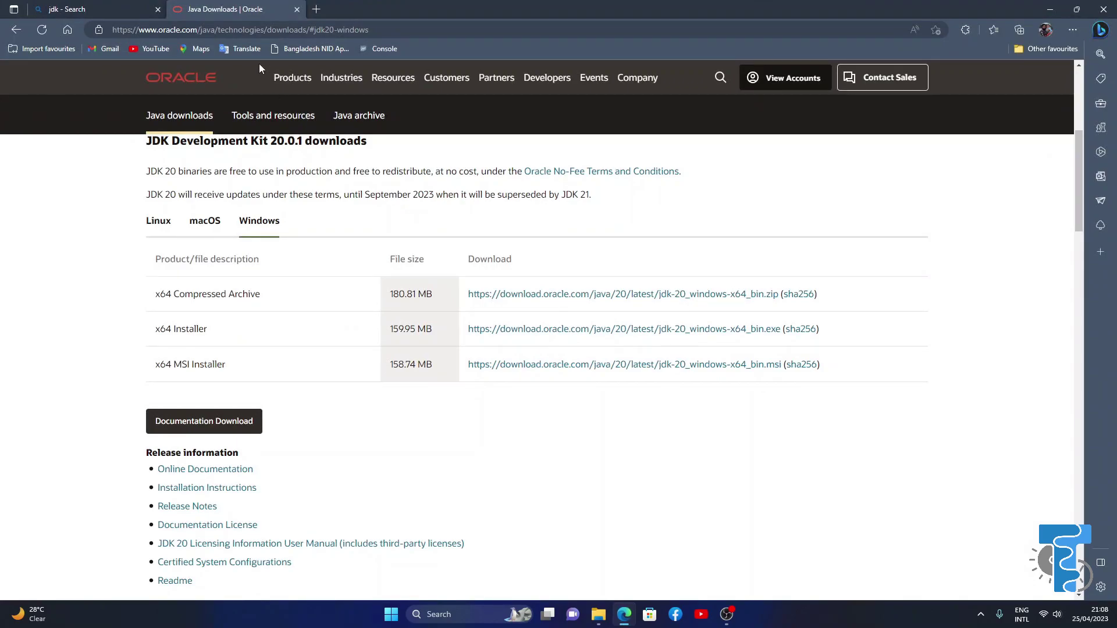
left_click(378, 30)
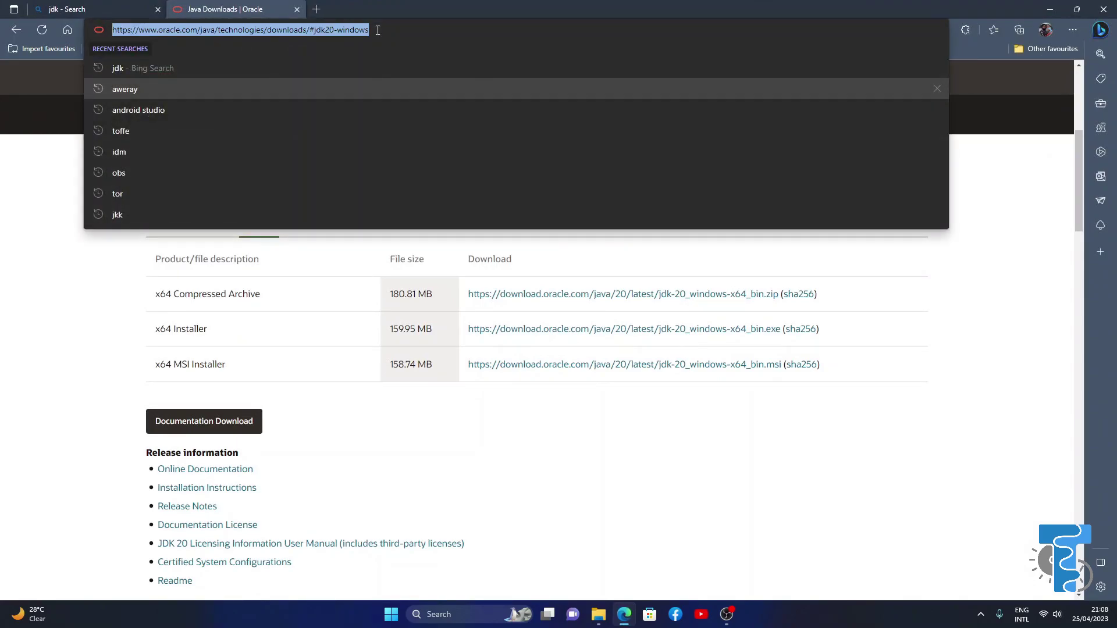
key("BackSpace")
type("an")
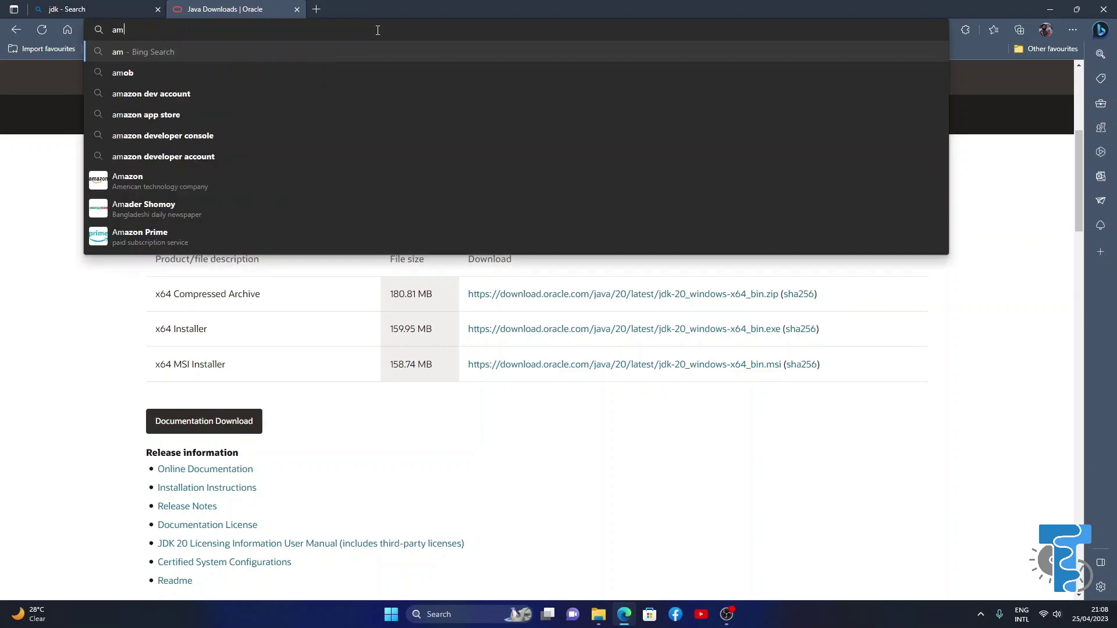
type("droi")
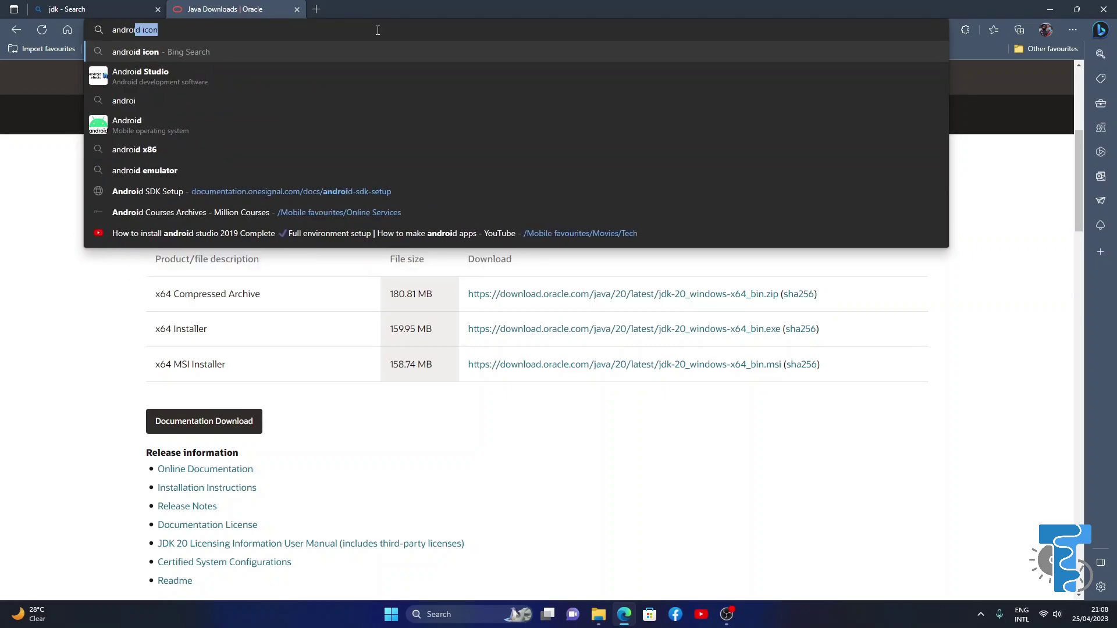
type("d studio")
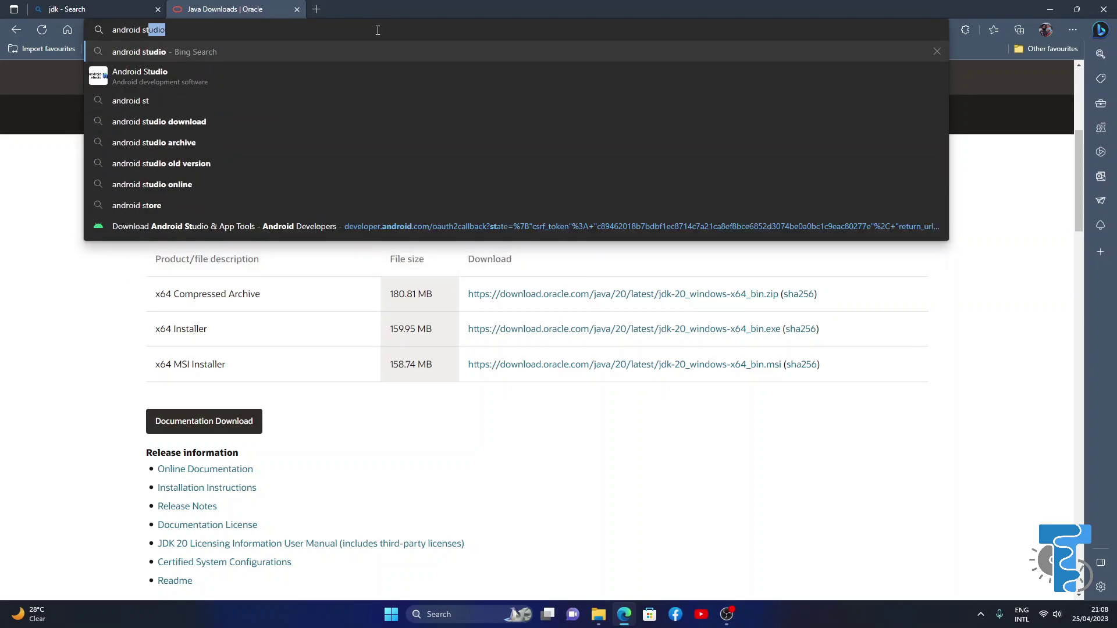
key("Return")
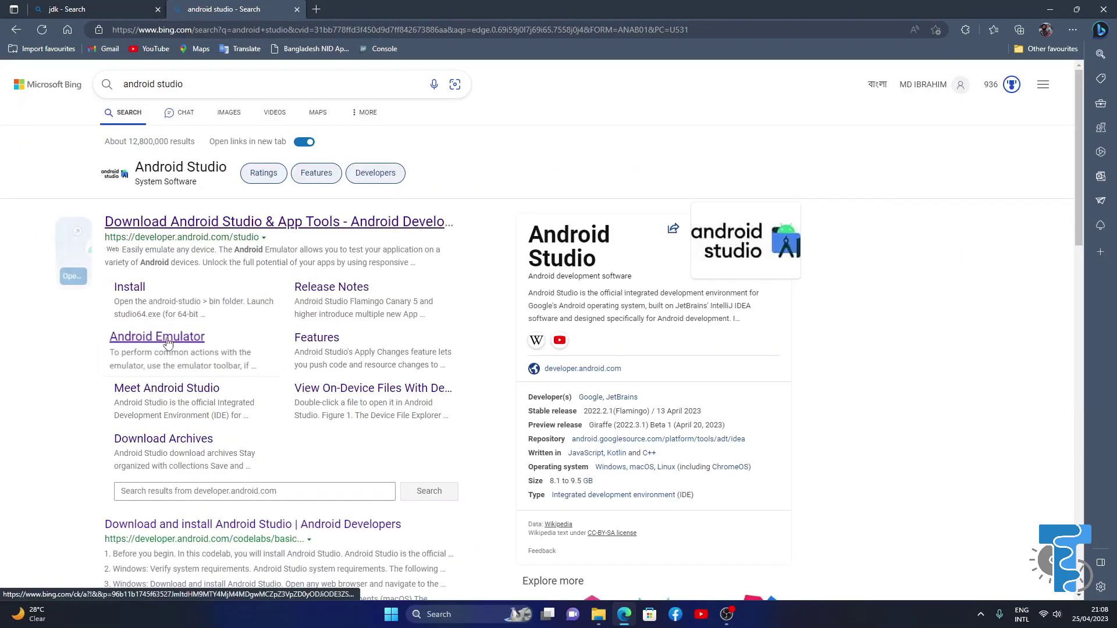
Open the official Android Studio website from the search results and close the two search tabs
mouse_move(314, 214)
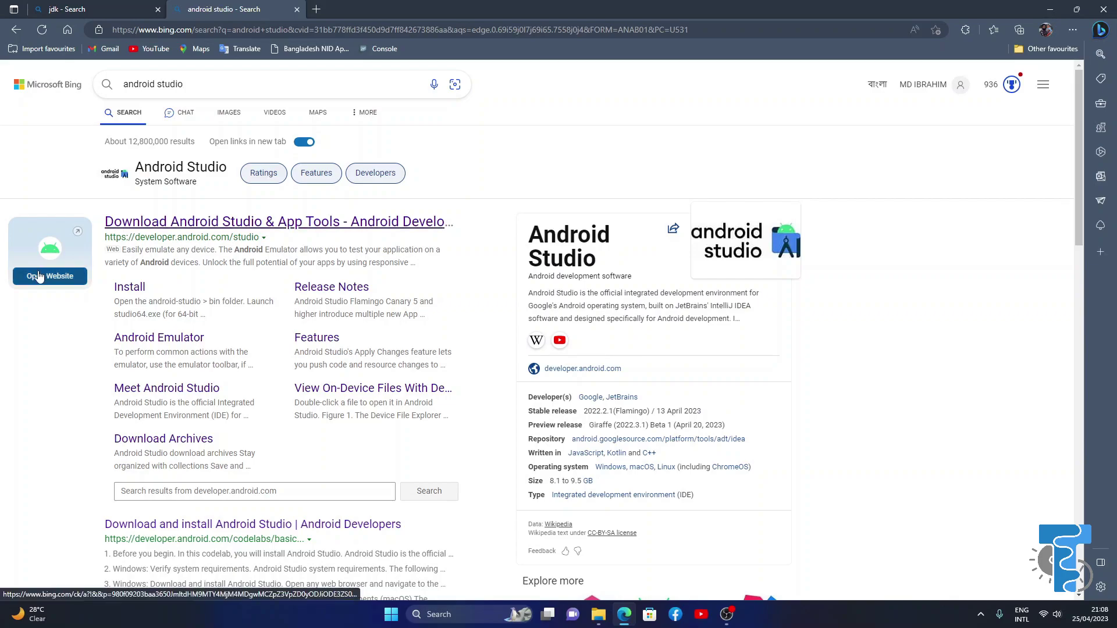
left_click(59, 281)
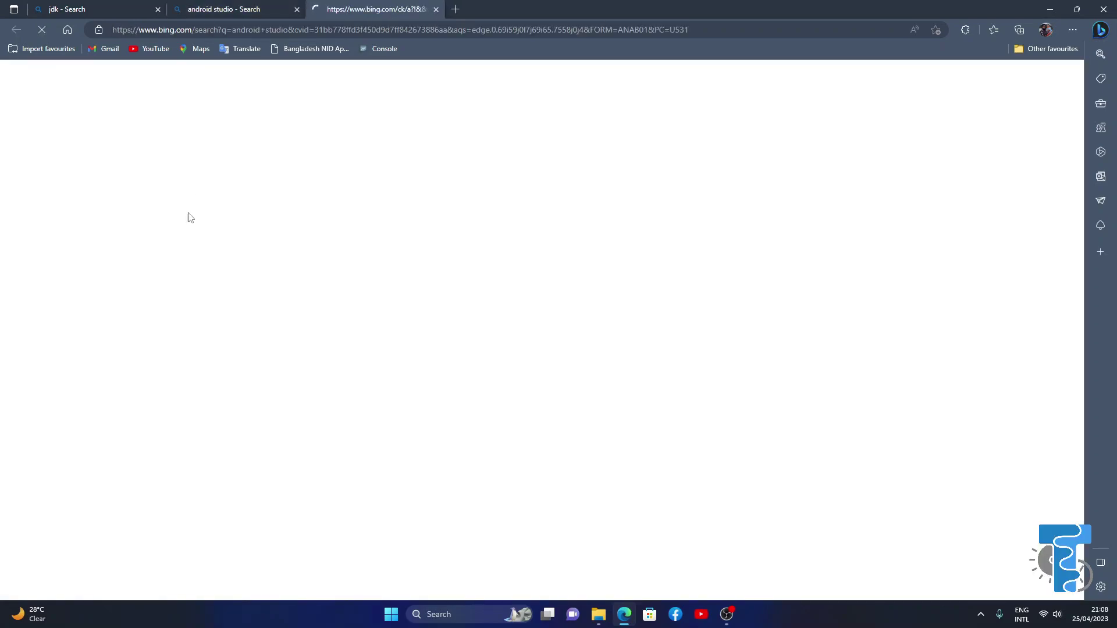
left_click(296, 9)
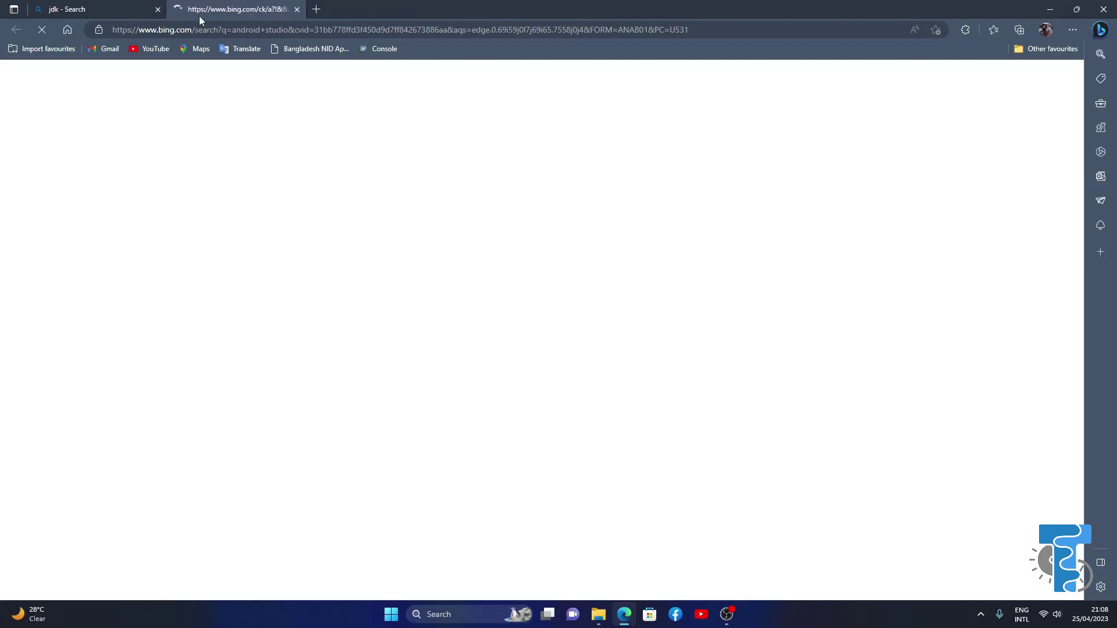
left_click(158, 9)
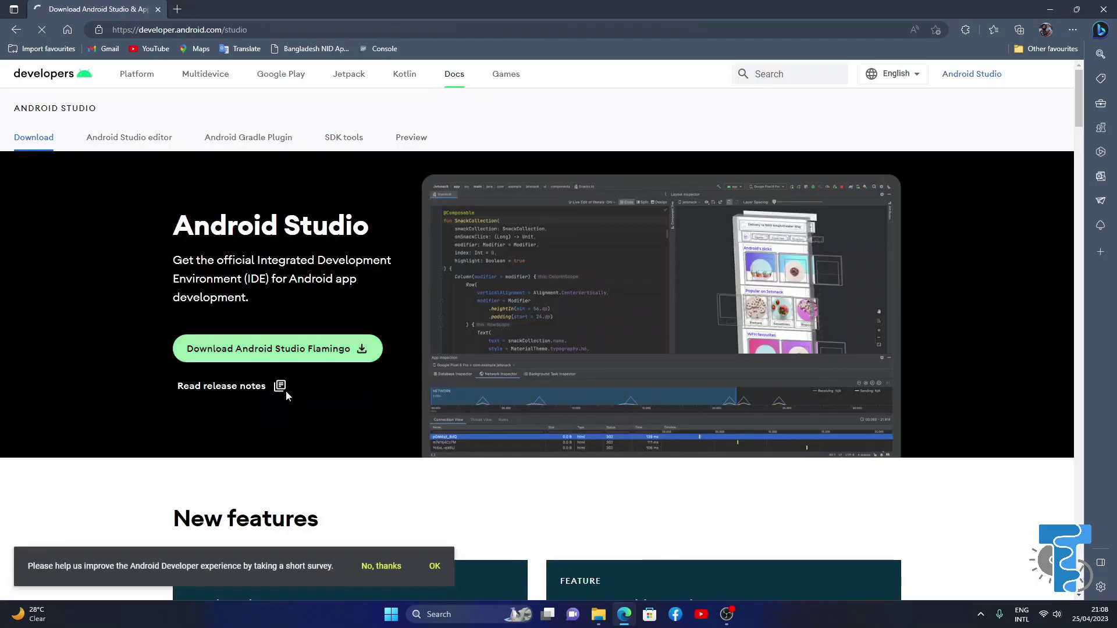
Accept the terms and conditions for Android Studio Flamingo | 2022.2.1 and request the Windows download
left_click(268, 351)
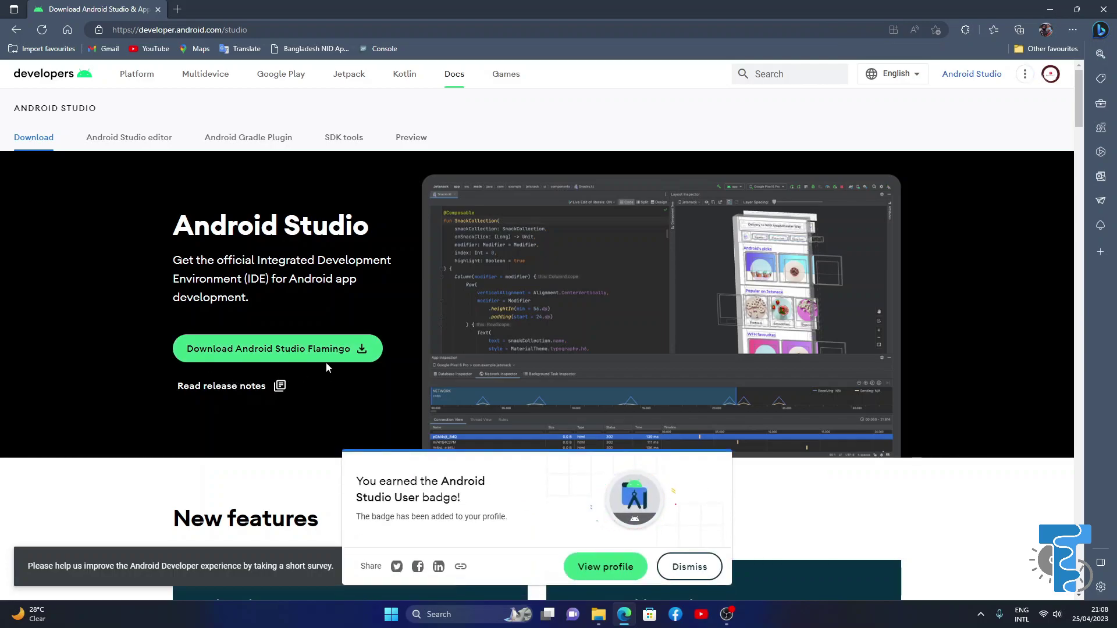
left_click(342, 349)
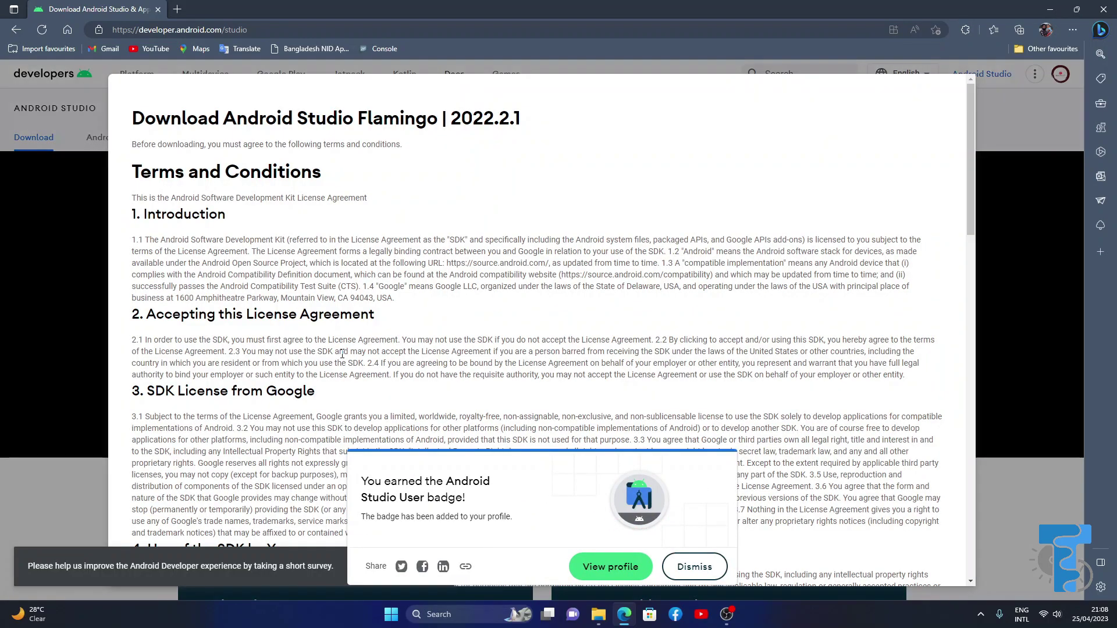
scroll(343, 353, "down", 2)
scroll(342, 353, "down", 15)
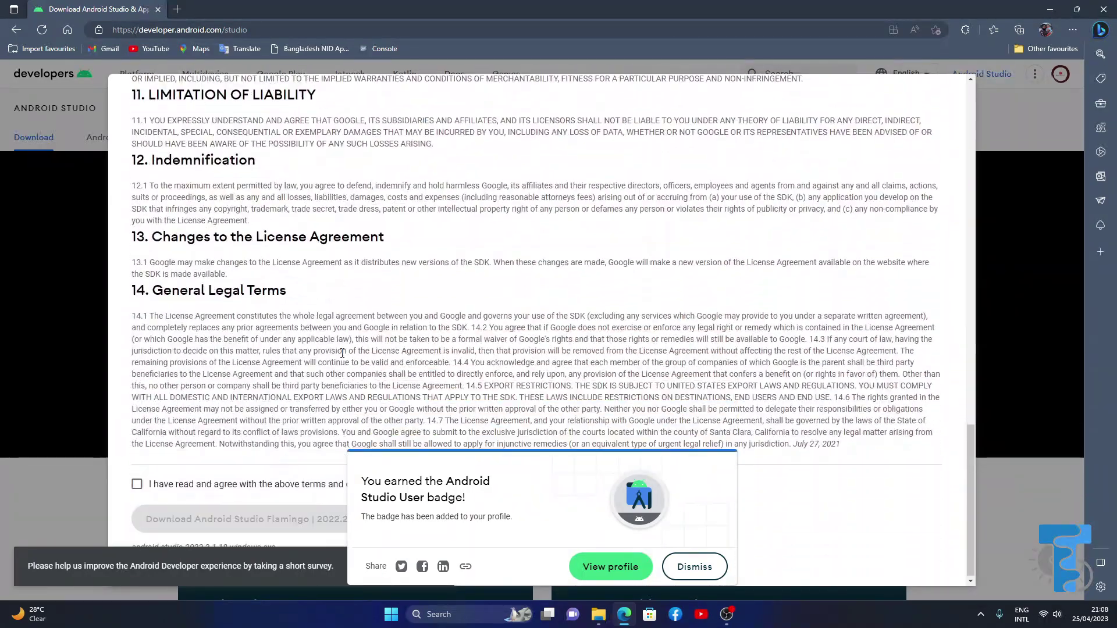
left_click(696, 567)
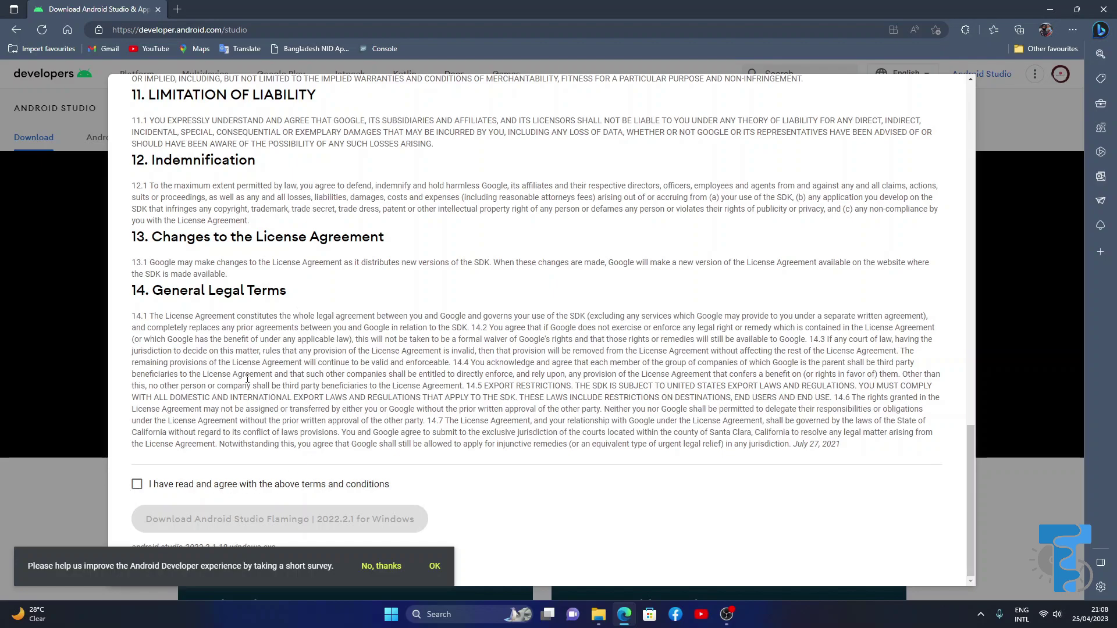
left_click(137, 485)
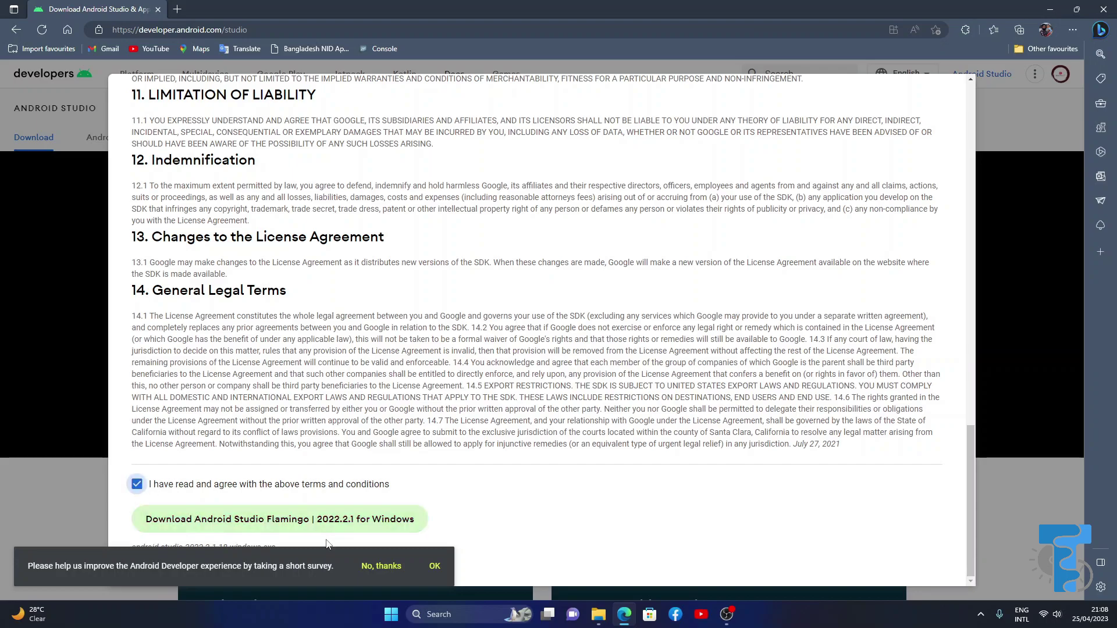
left_click(294, 520)
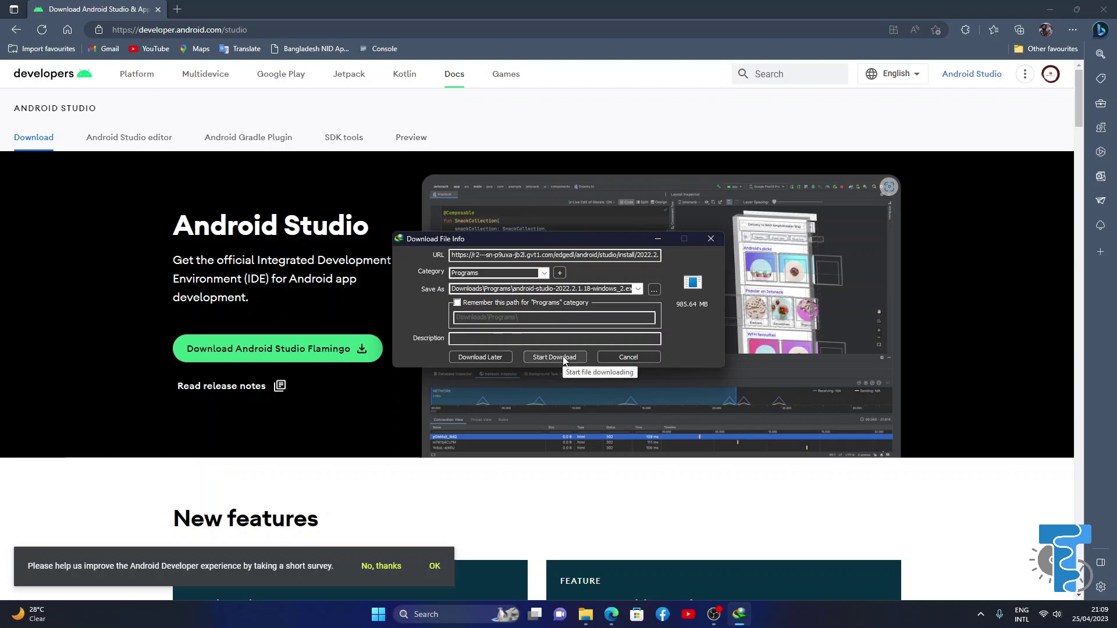
Cancel the pending installer download, close the browser and refresh the desktop
left_click(652, 357)
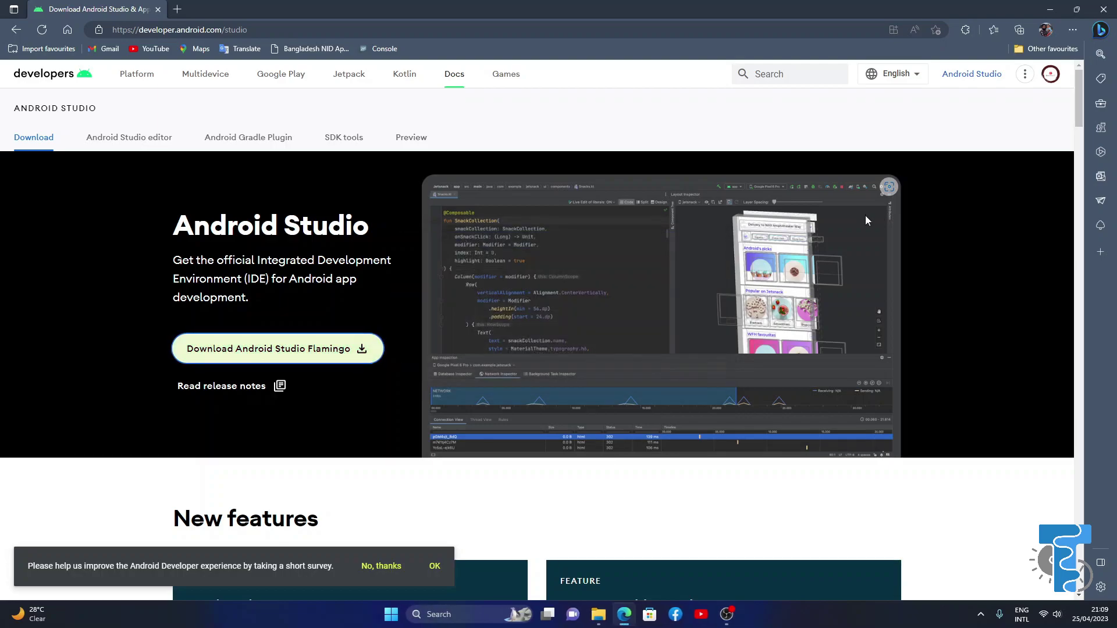
left_click(1104, 9)
right_click(698, 175)
left_click(778, 227)
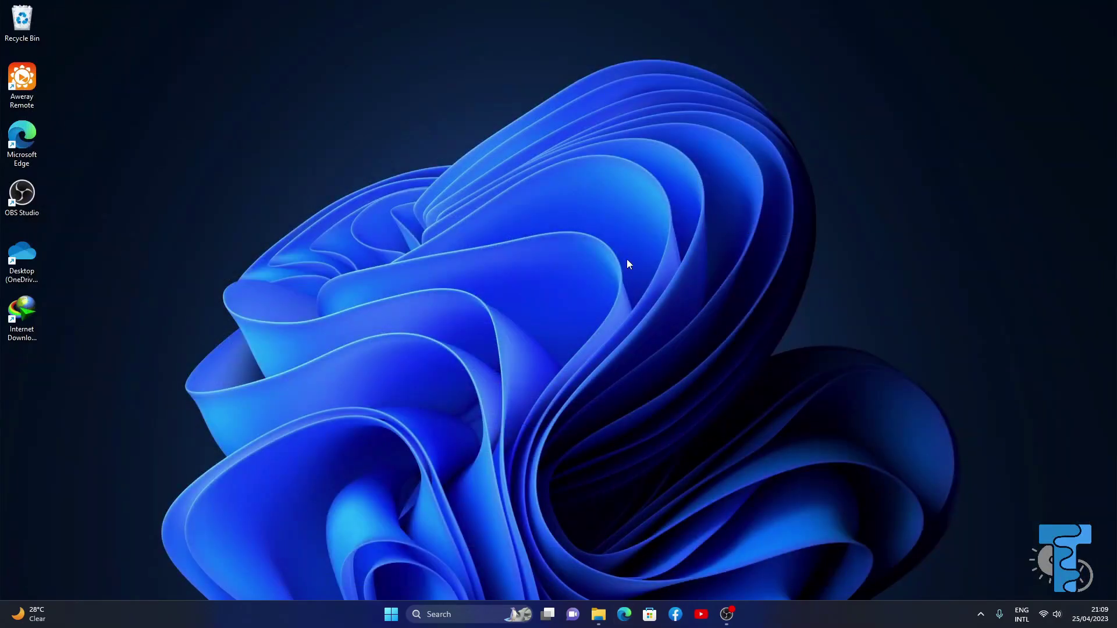
In File Explorer's Downloads > Programs folder, run the android-studio-2022.2.1.18-windows installer as administrator
left_click(598, 614)
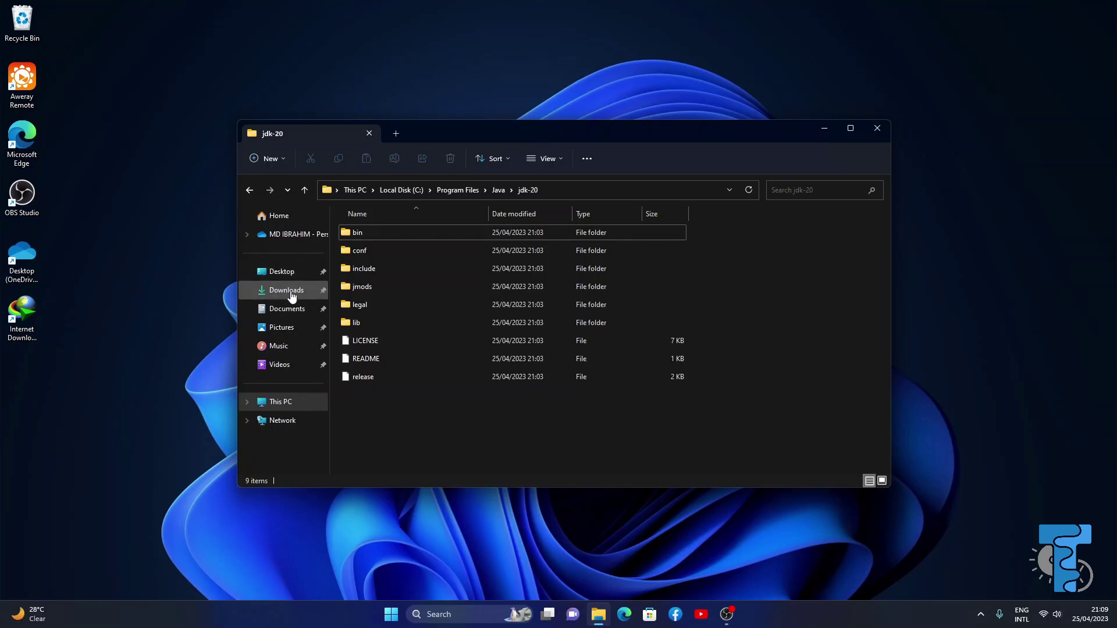
left_click(291, 291)
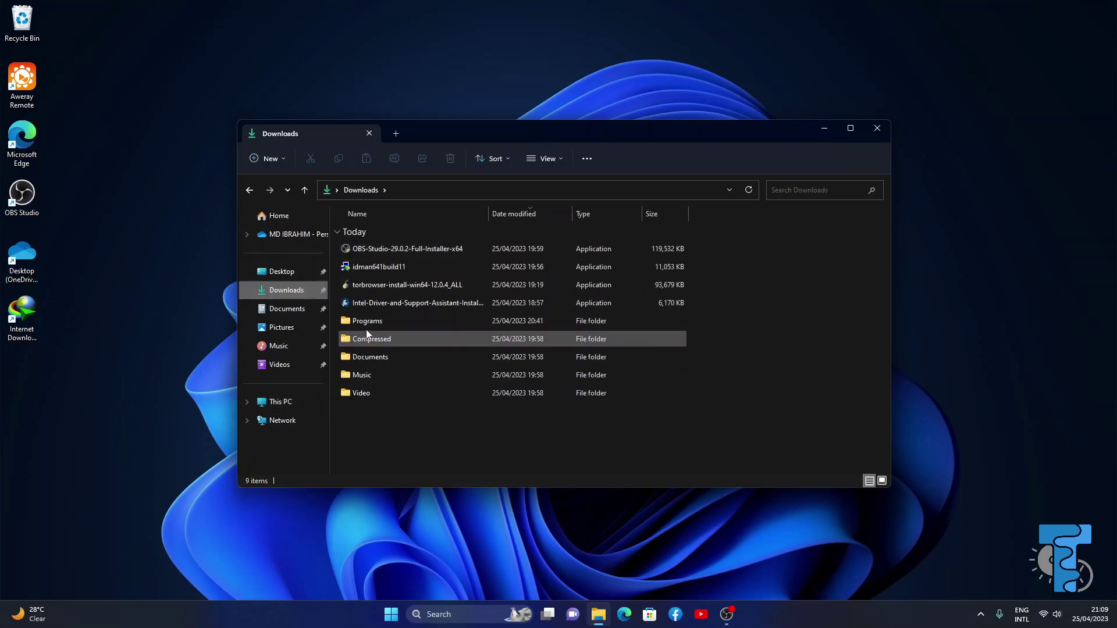
double_click(374, 322)
left_click(389, 253)
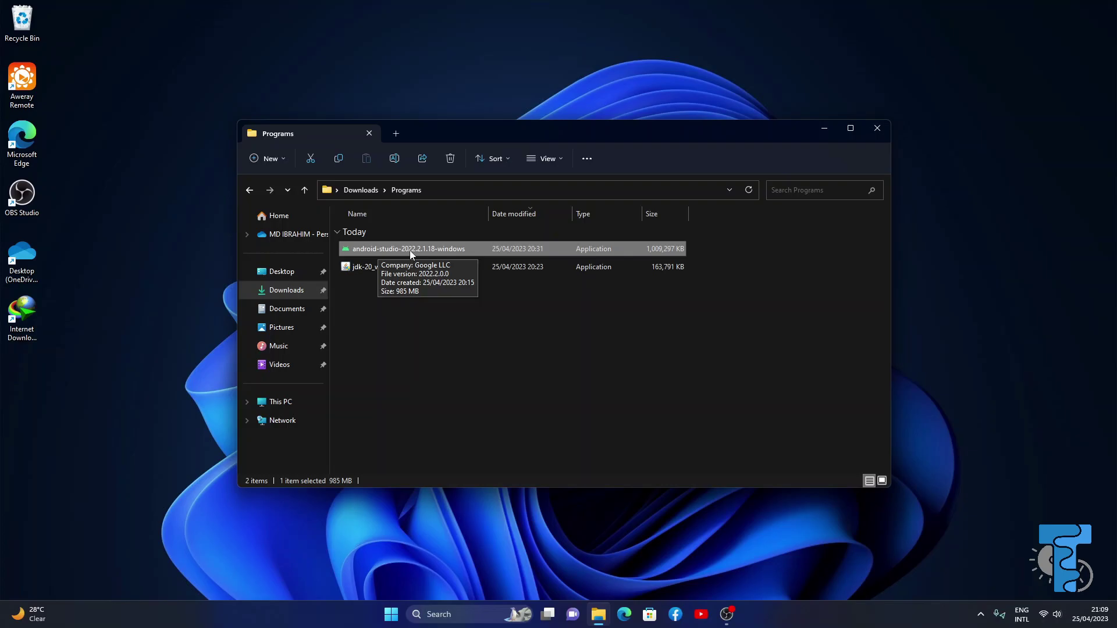
right_click(409, 250)
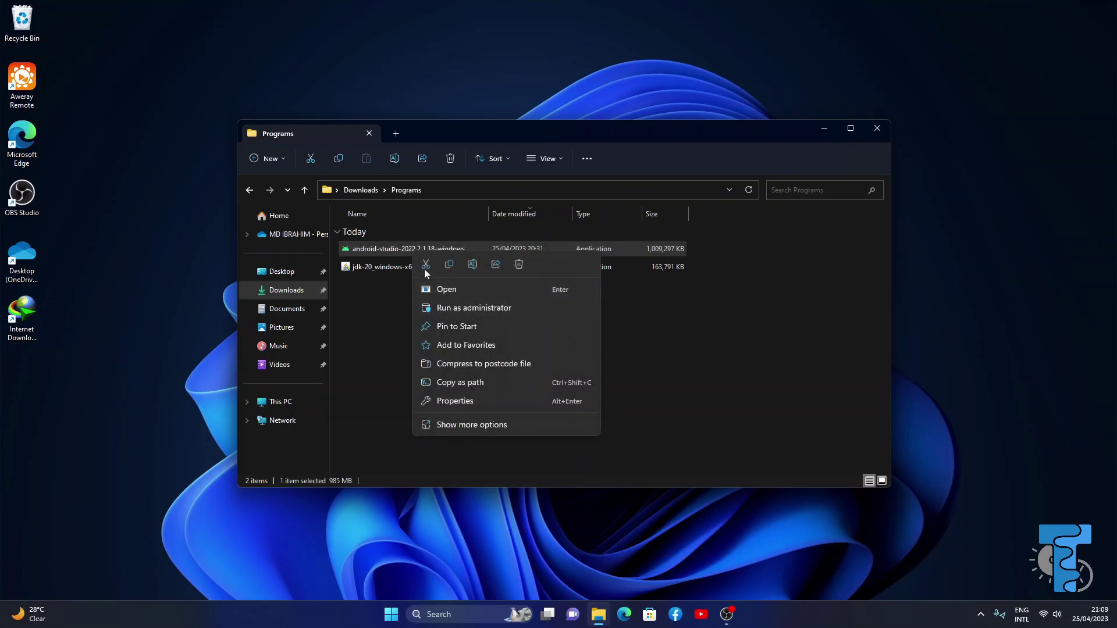
right_click(407, 254)
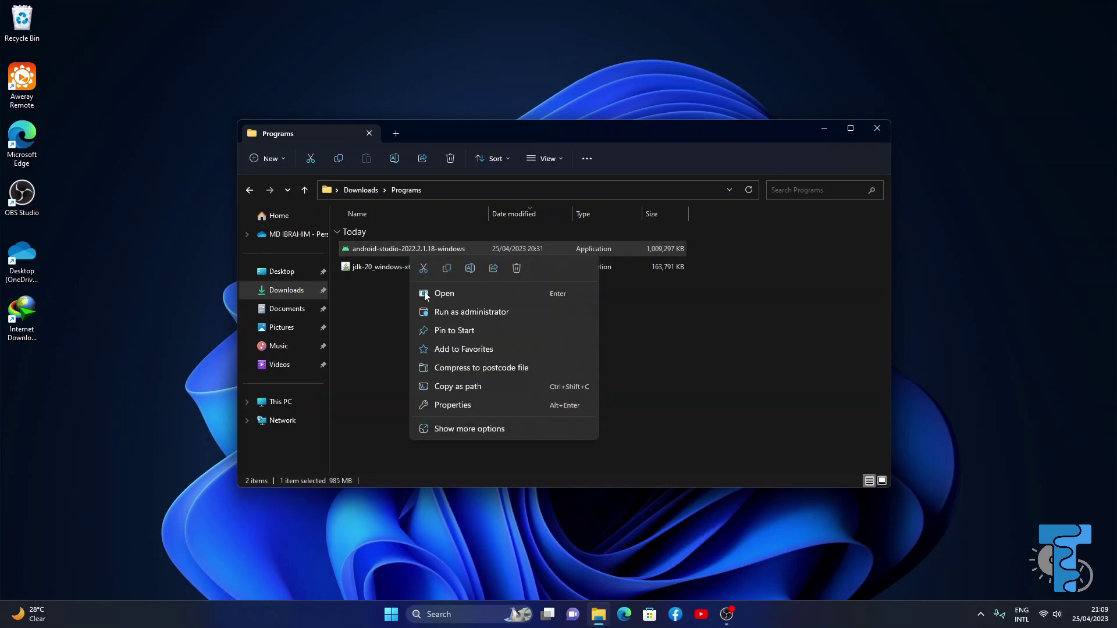
left_click(472, 313)
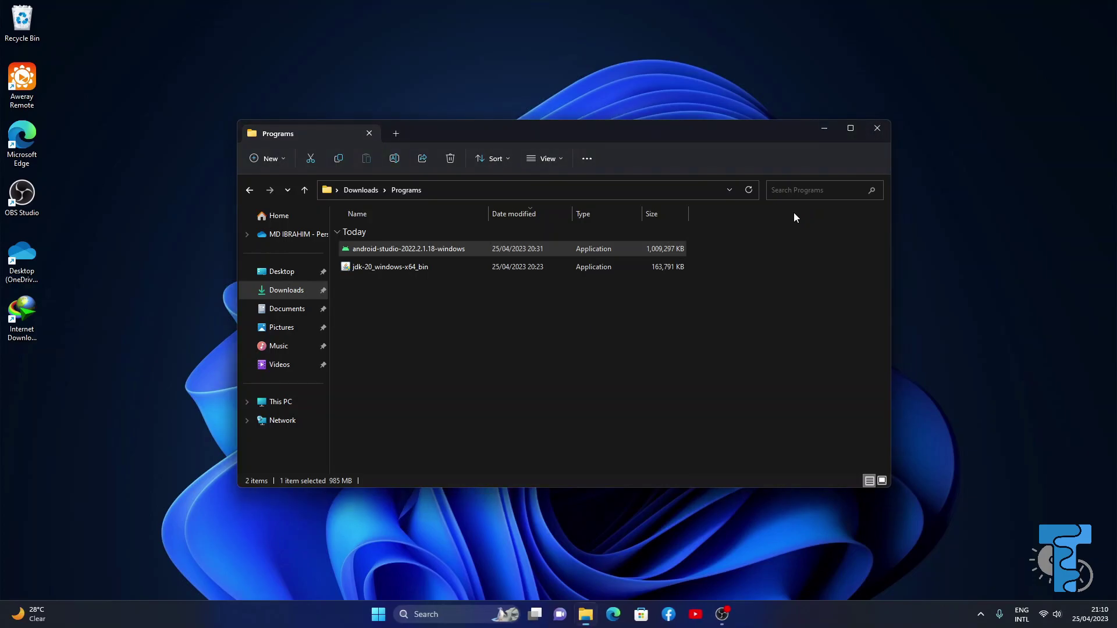
Minimize the File Explorer window and refresh the desktop behind the Android Studio Setup wizard
left_click(825, 130)
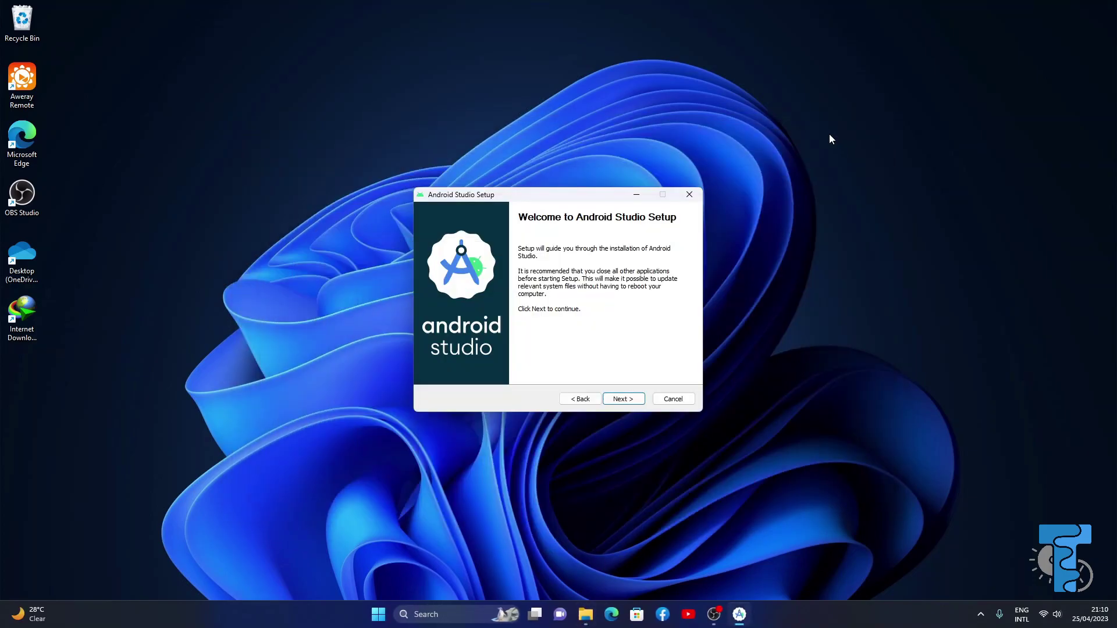
right_click(829, 134)
left_click(871, 184)
right_click(872, 184)
left_click(891, 232)
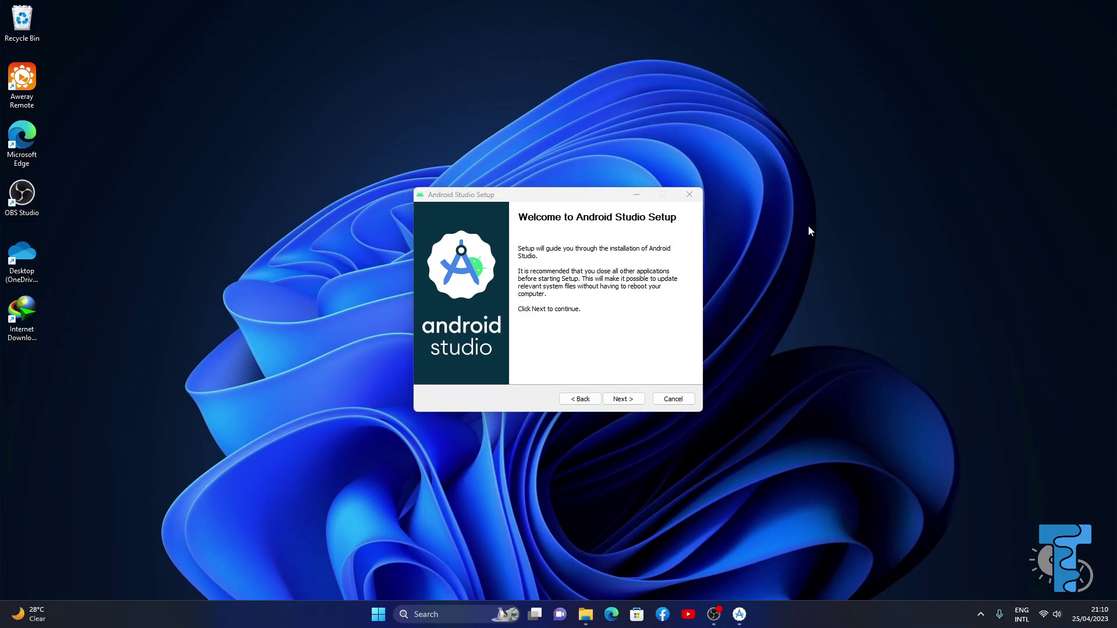
Reposition the Android Studio Setup window, continue to the component choices and keep Android Virtual Device selected for installation
left_click_drag(544, 203, 503, 157)
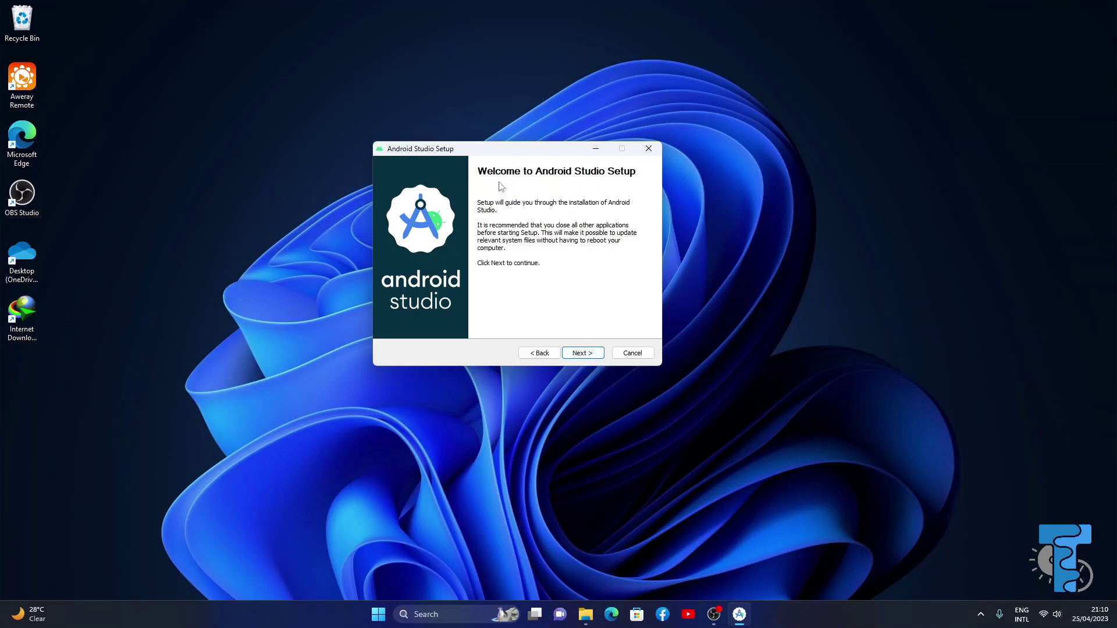
left_click_drag(521, 150, 558, 180)
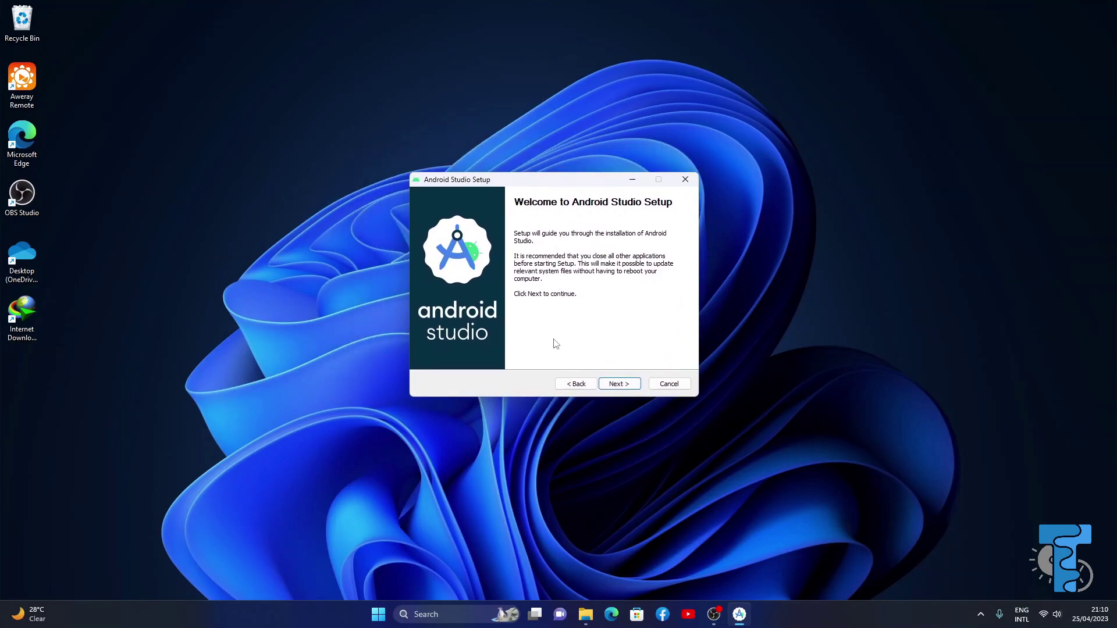
left_click(618, 387)
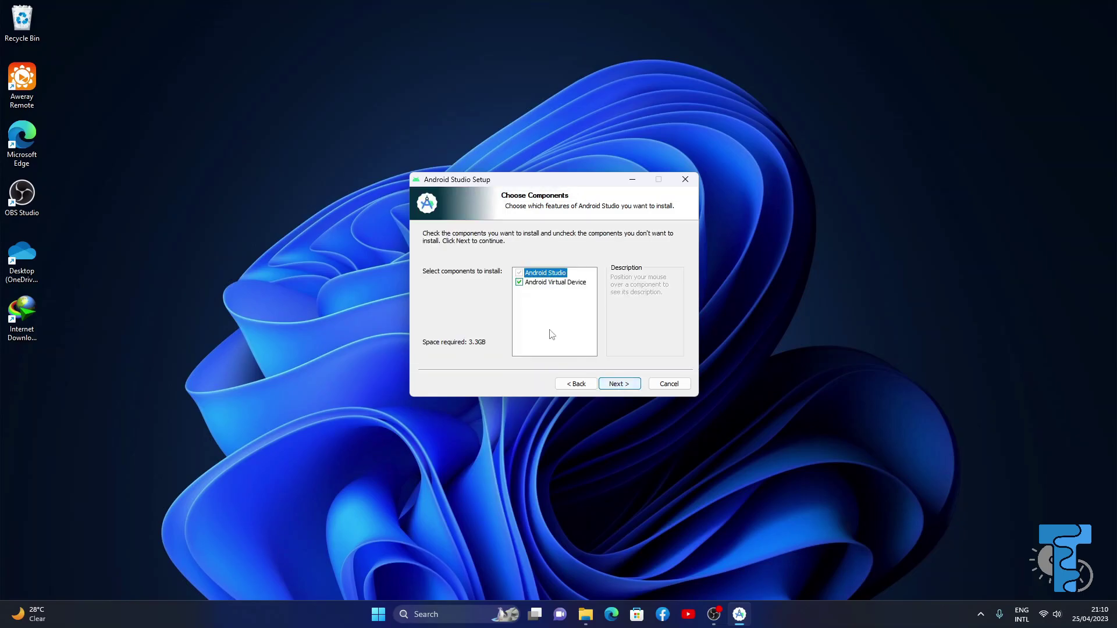
left_click(520, 283)
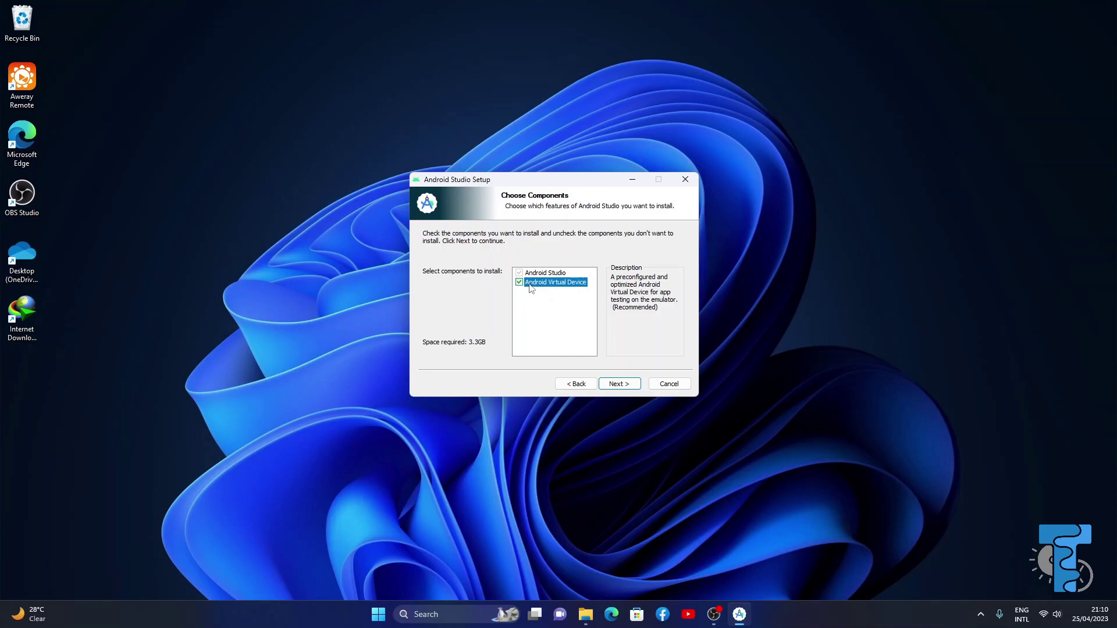
Install the components to C:\Program Files\Android\Android Studio with the Android Studio Start Menu folder, and continue to the final setup page
left_click(625, 387)
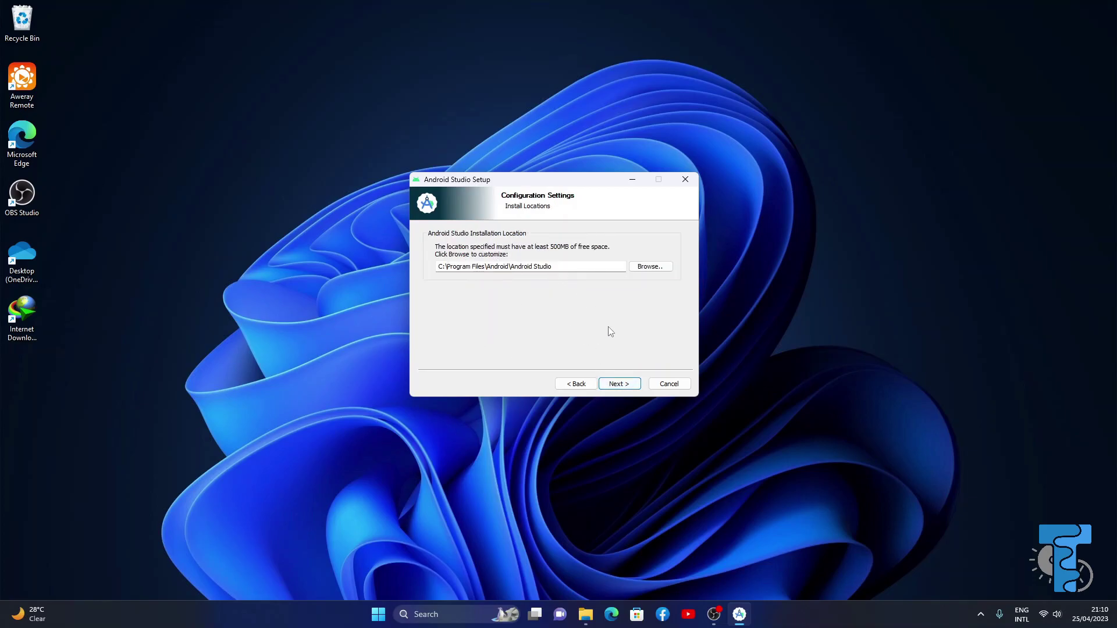
left_click(619, 384)
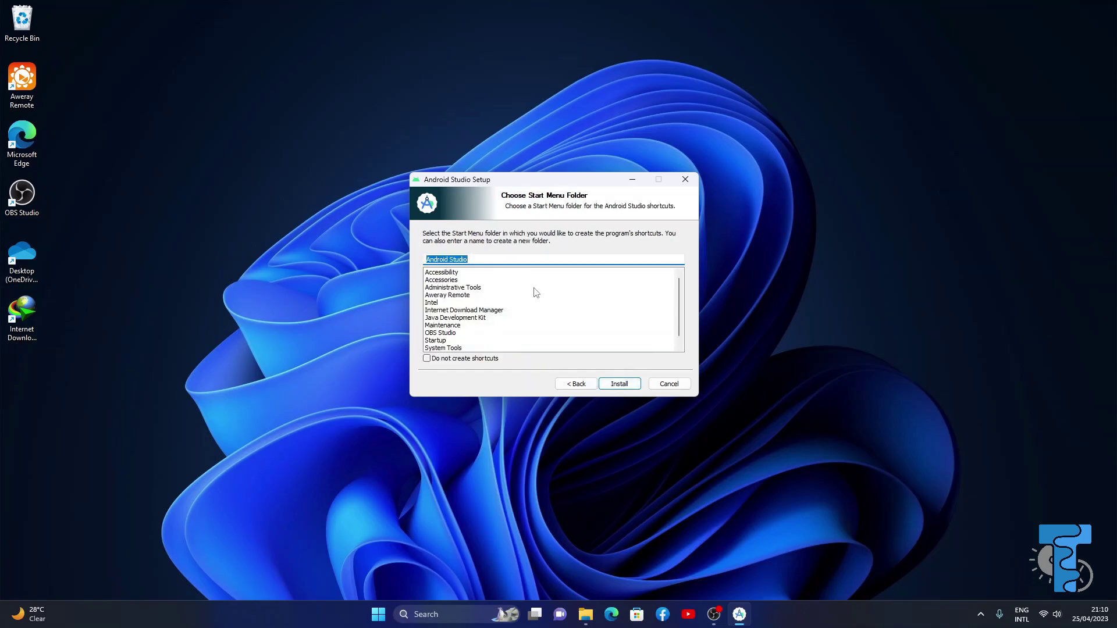
left_click(620, 384)
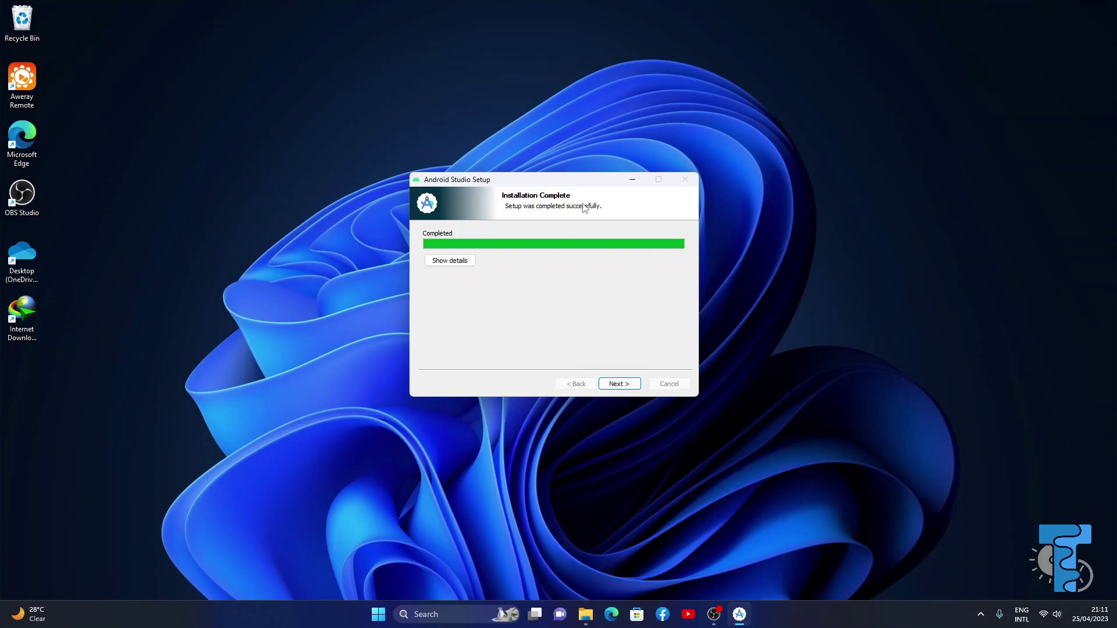
left_click(619, 386)
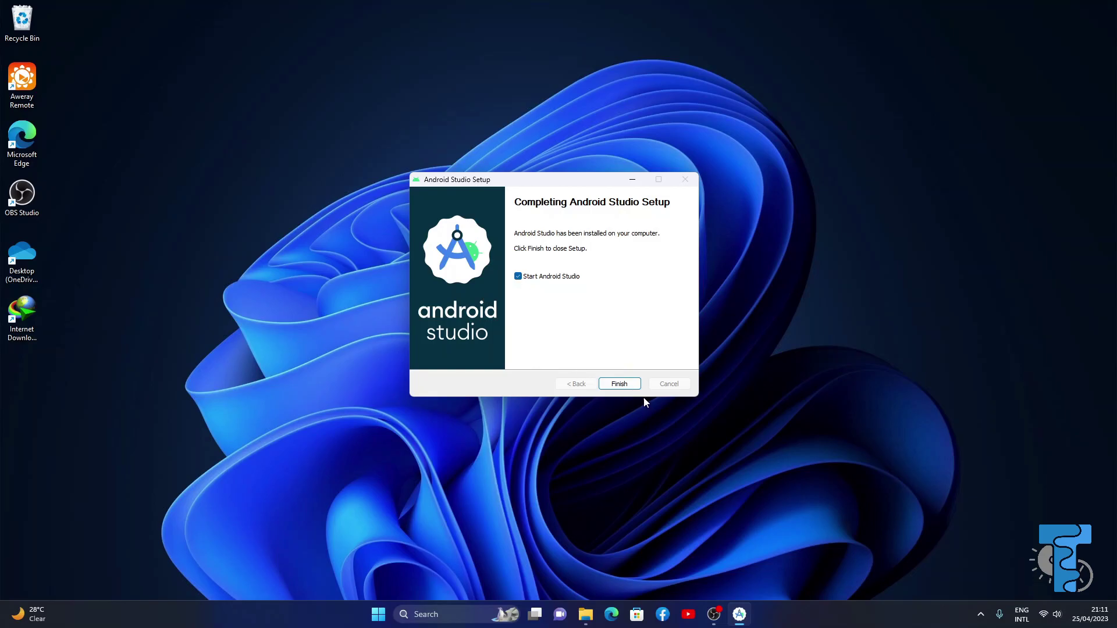
Finish setup with Android Studio set to start, skip importing settings and decline sending usage statistics to Google
left_click(618, 385)
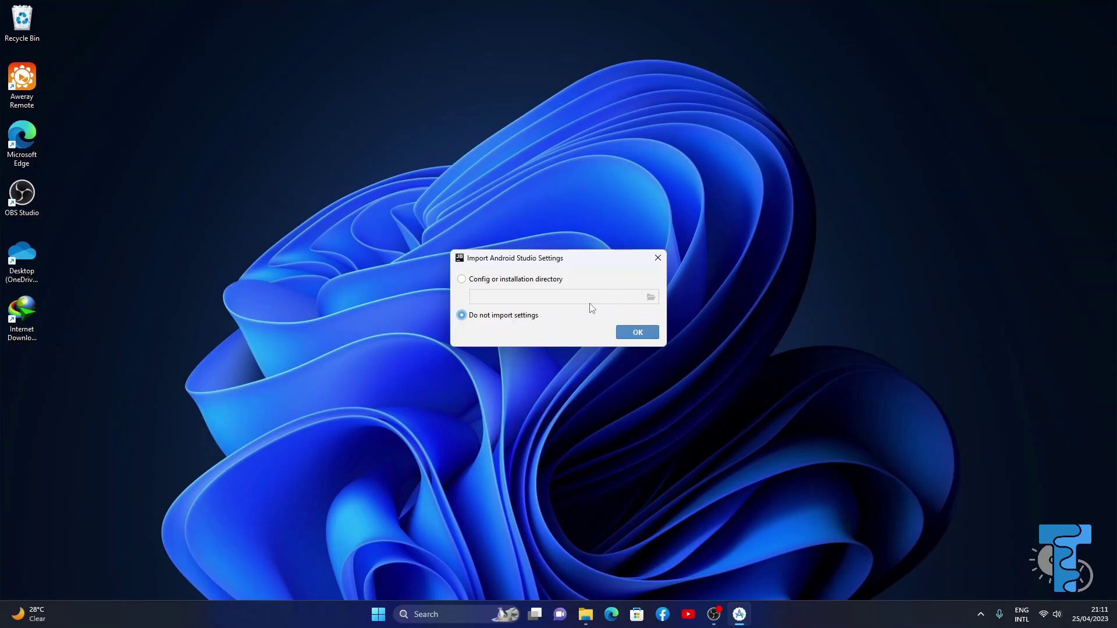
left_click(638, 336)
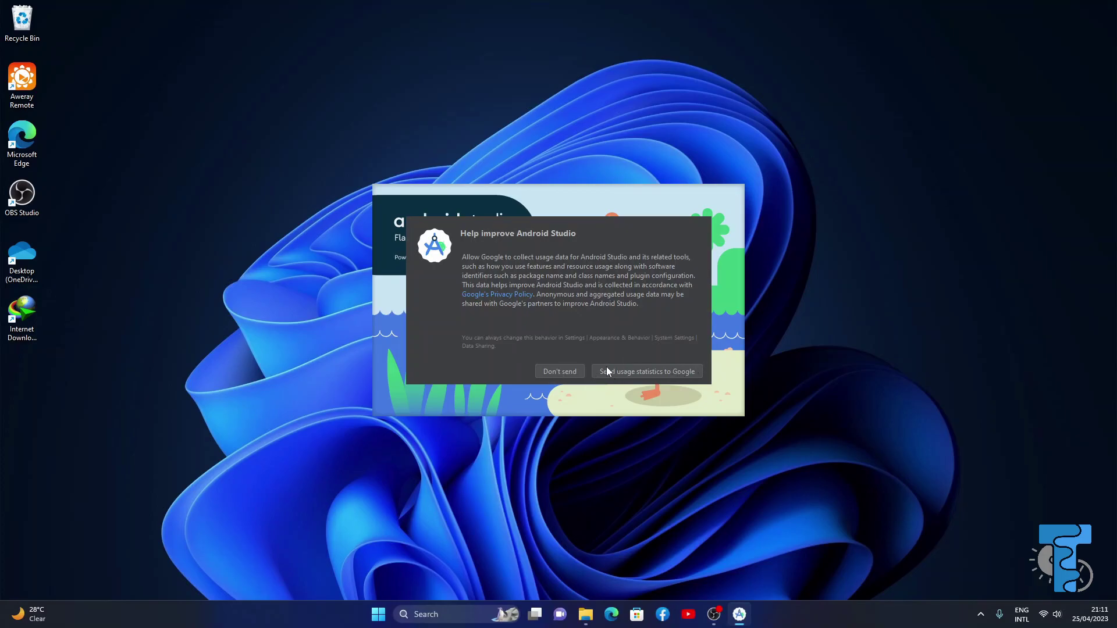
left_click(560, 371)
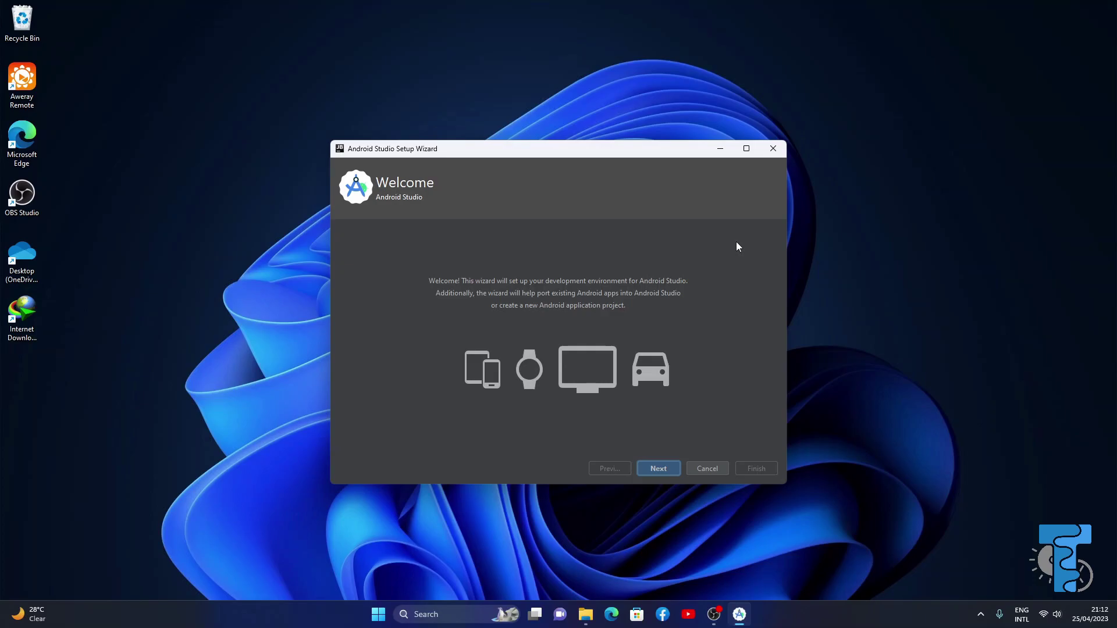
Reposition the Android Studio Setup Wizard window and choose the Standard install type
left_click_drag(599, 153, 596, 113)
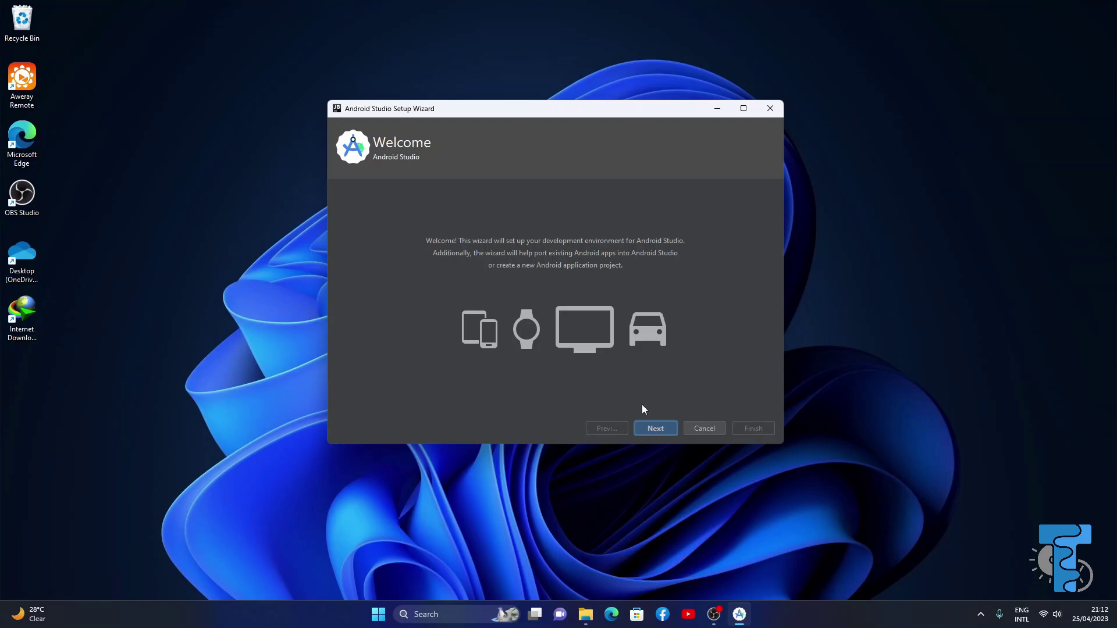
left_click_drag(523, 107, 501, 106)
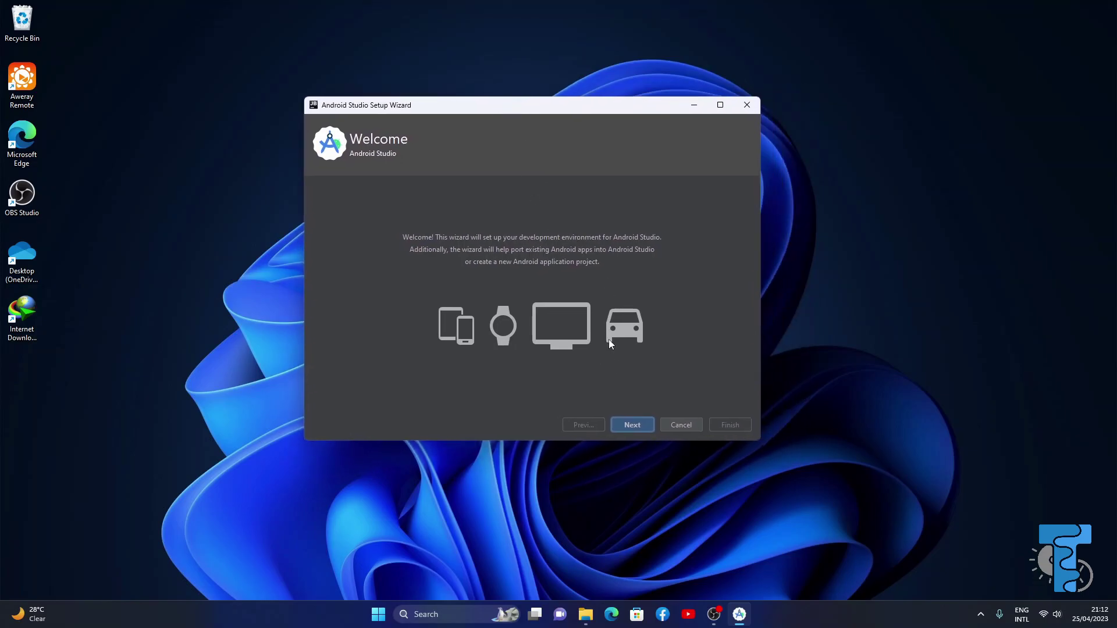
left_click(632, 426)
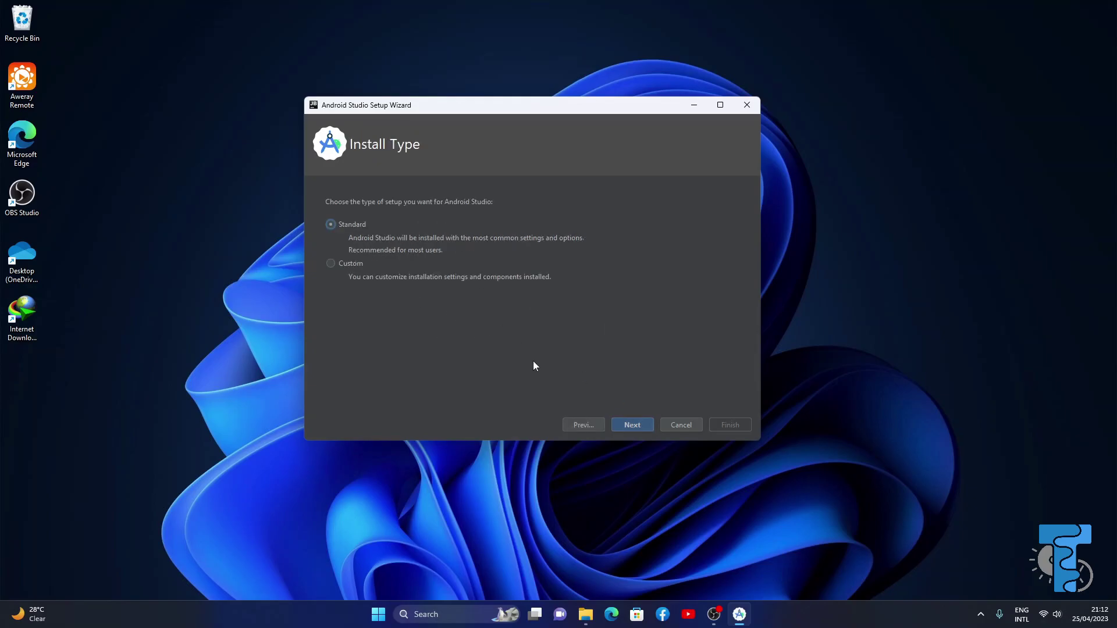
left_click(633, 427)
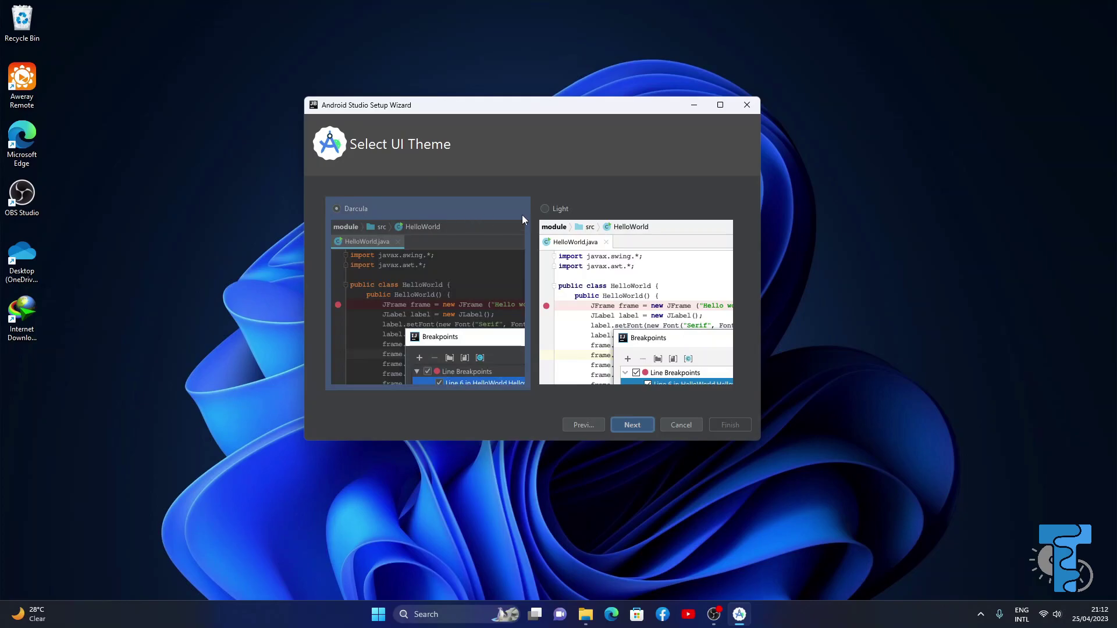
Preview the Light UI theme, switch back to Darcula and continue with it
left_click(546, 209)
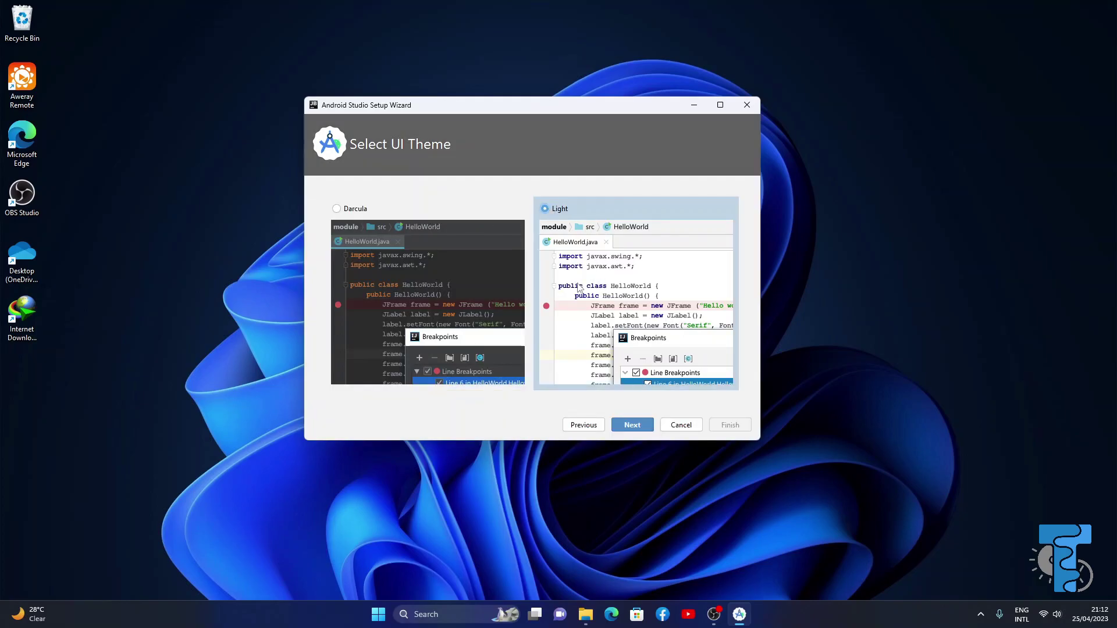
left_click(341, 209)
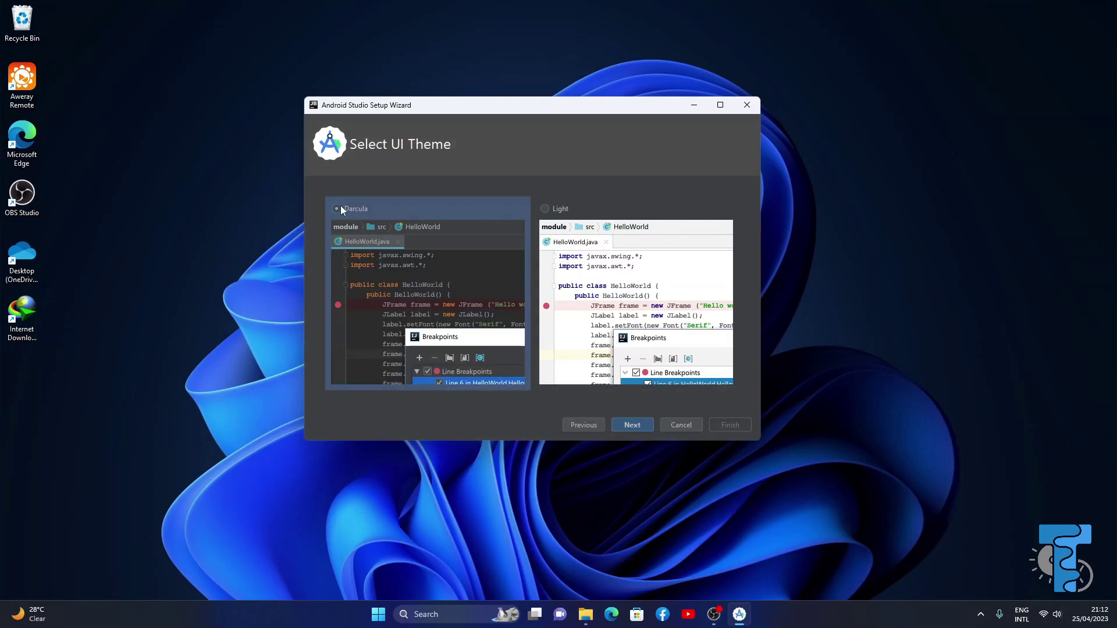
left_click(641, 426)
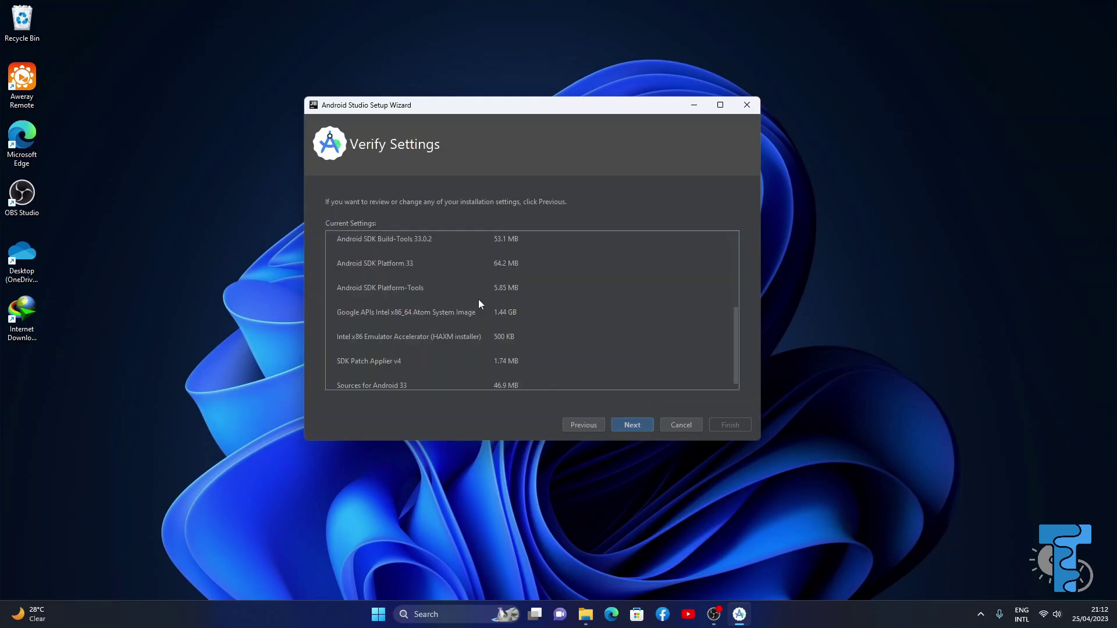
Review the SDK components in the current installation settings and proceed to the license agreements
scroll(507, 300, "up", 5)
scroll(506, 300, "down", 5)
scroll(506, 300, "up", 5)
scroll(506, 300, "down", 5)
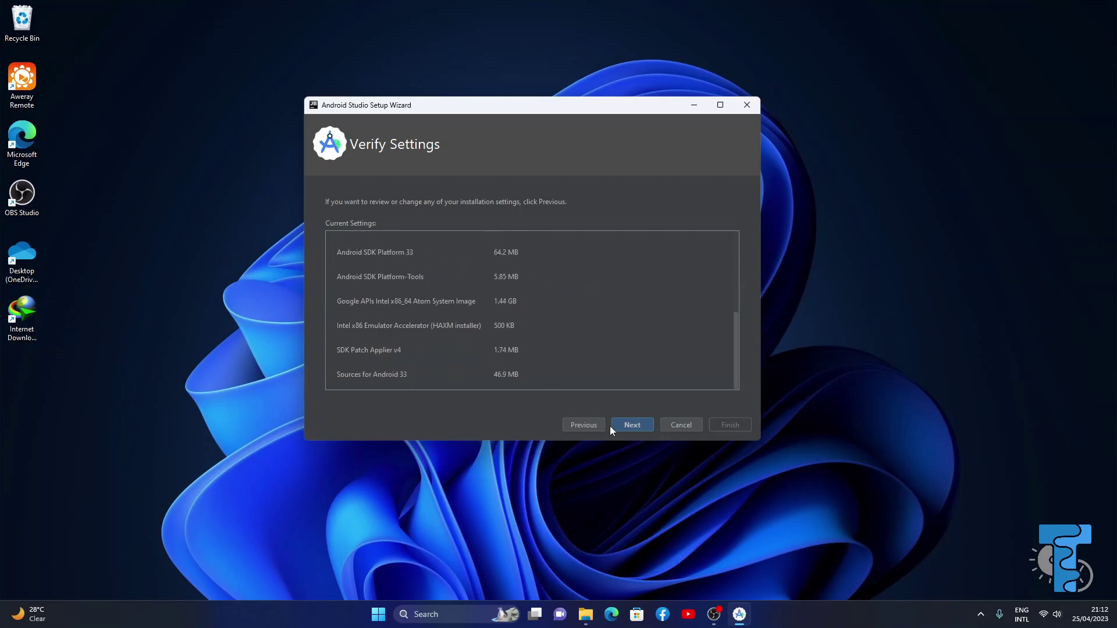
left_click(637, 423)
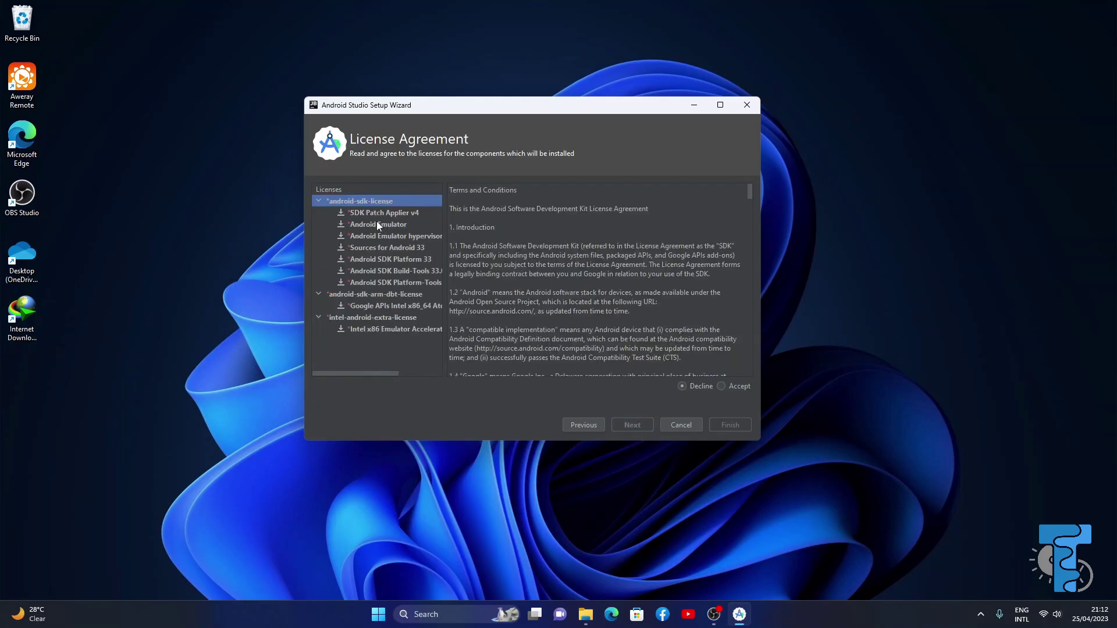
Accept the android-sdk-license, android-sdk-arm-dbt-license and intel-android-extra-license agreements and start downloading the components
scroll(607, 299, "down", 3)
scroll(607, 299, "up", 3)
left_click(722, 387)
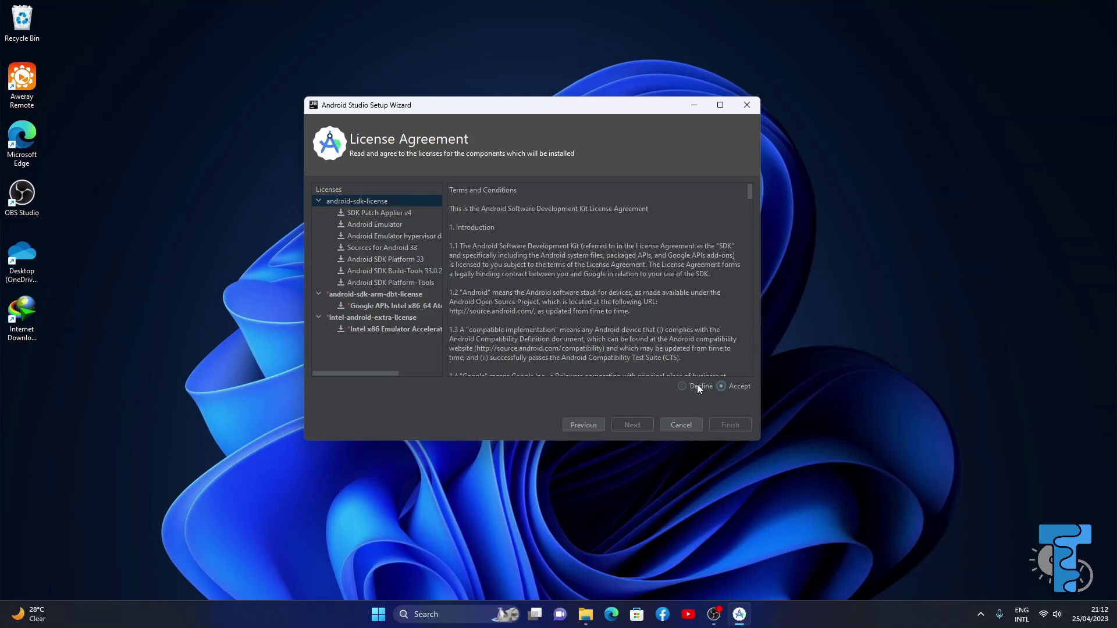
scroll(599, 292, "down", 2)
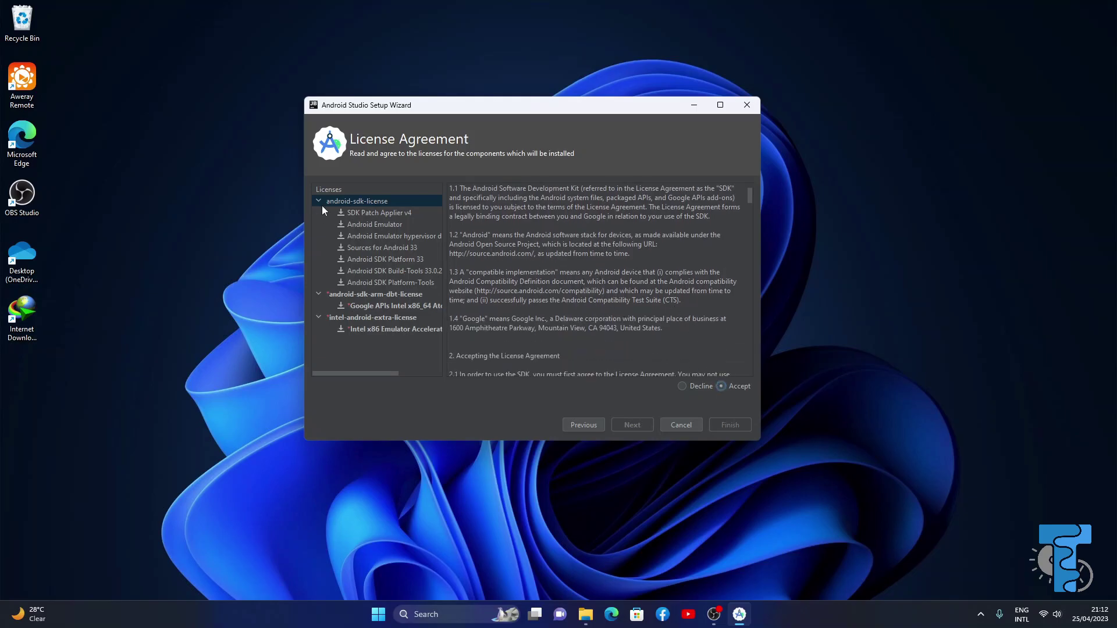
left_click(336, 295)
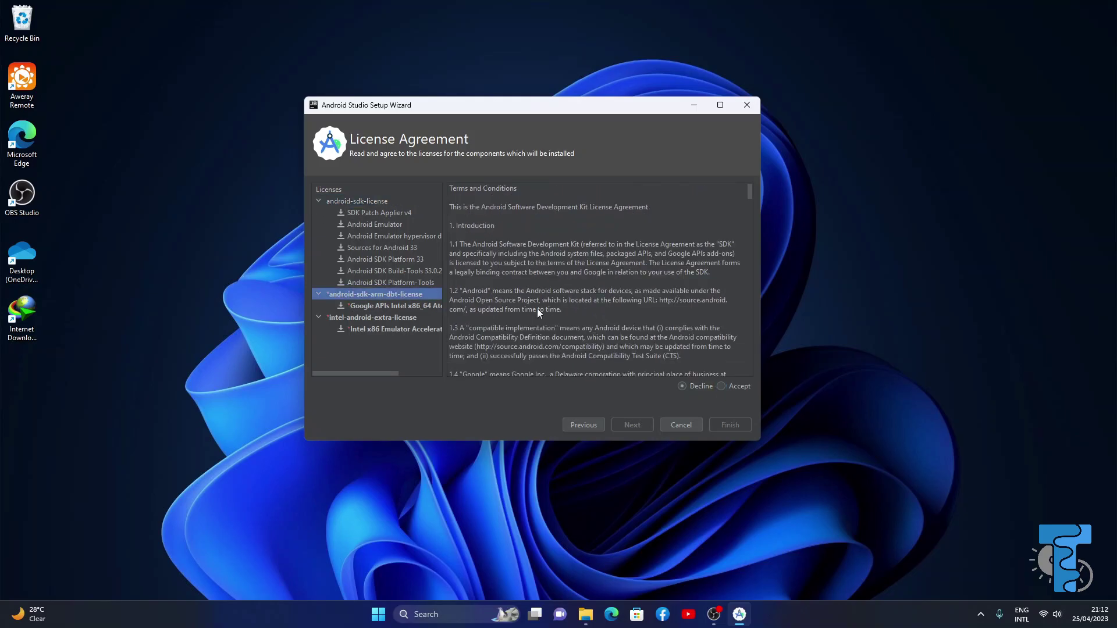
left_click(722, 386)
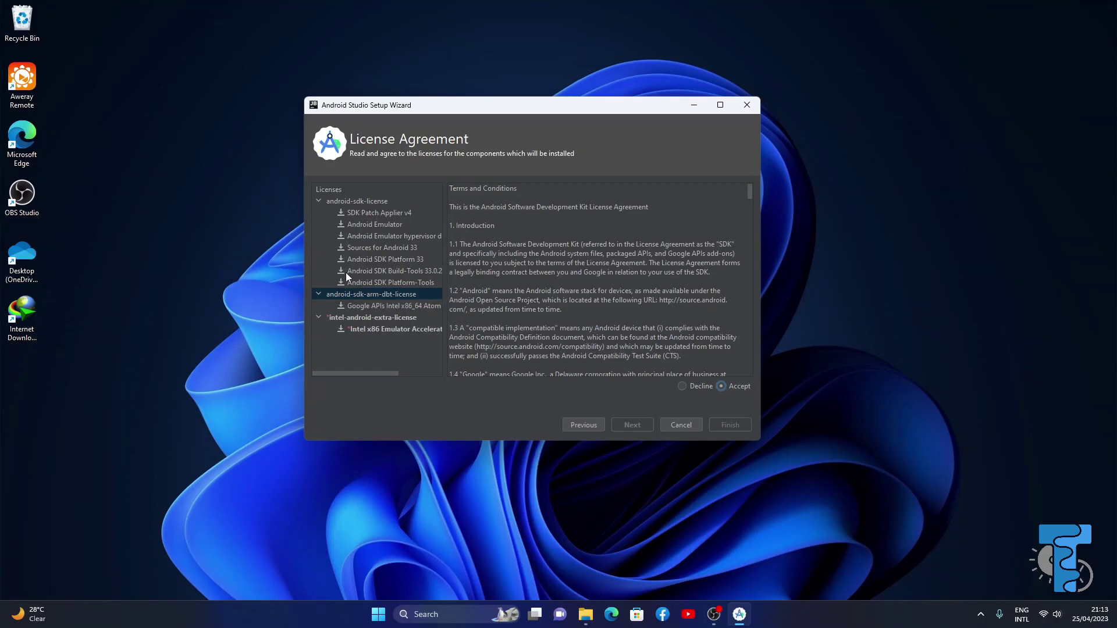
left_click(336, 319)
left_click(722, 386)
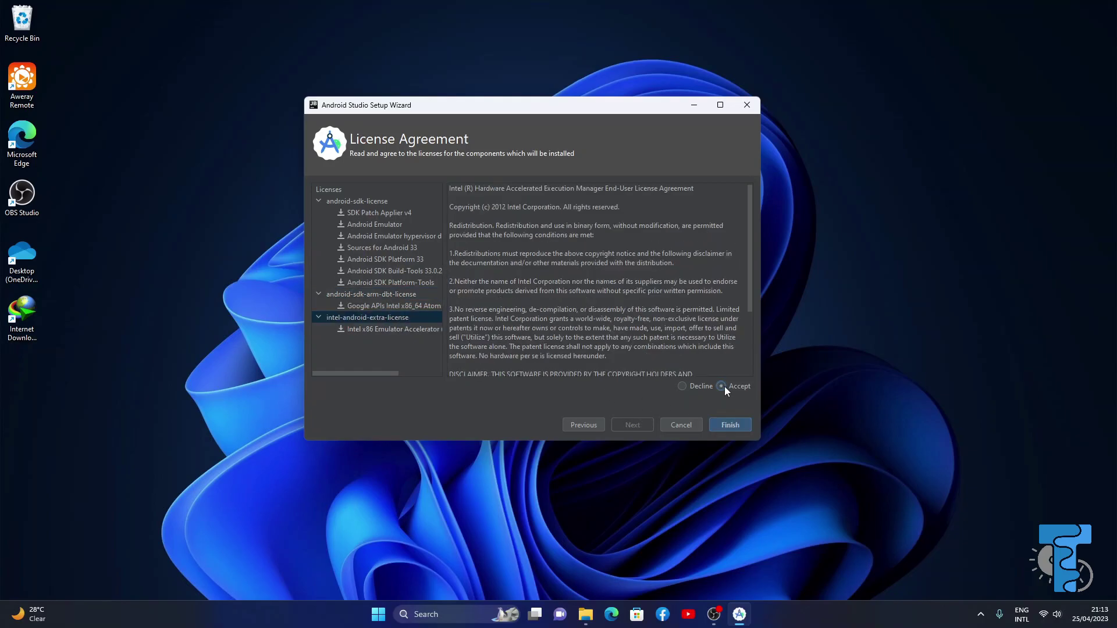
left_click(728, 425)
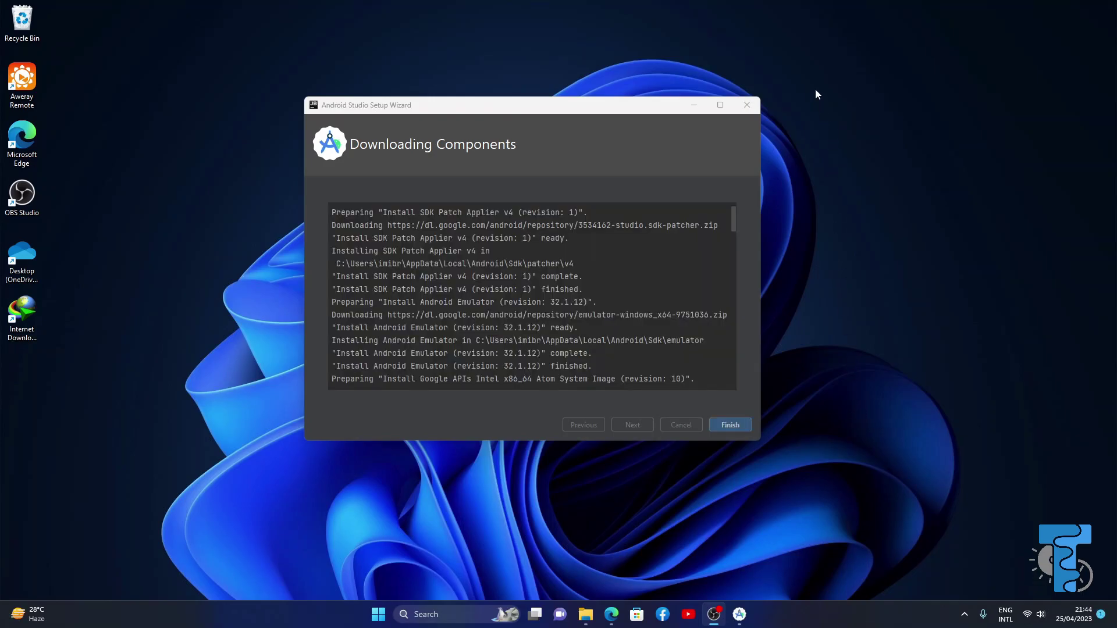
Return to the setup wizard, check the component installation log and finish the wizard
key("alt+Tab")
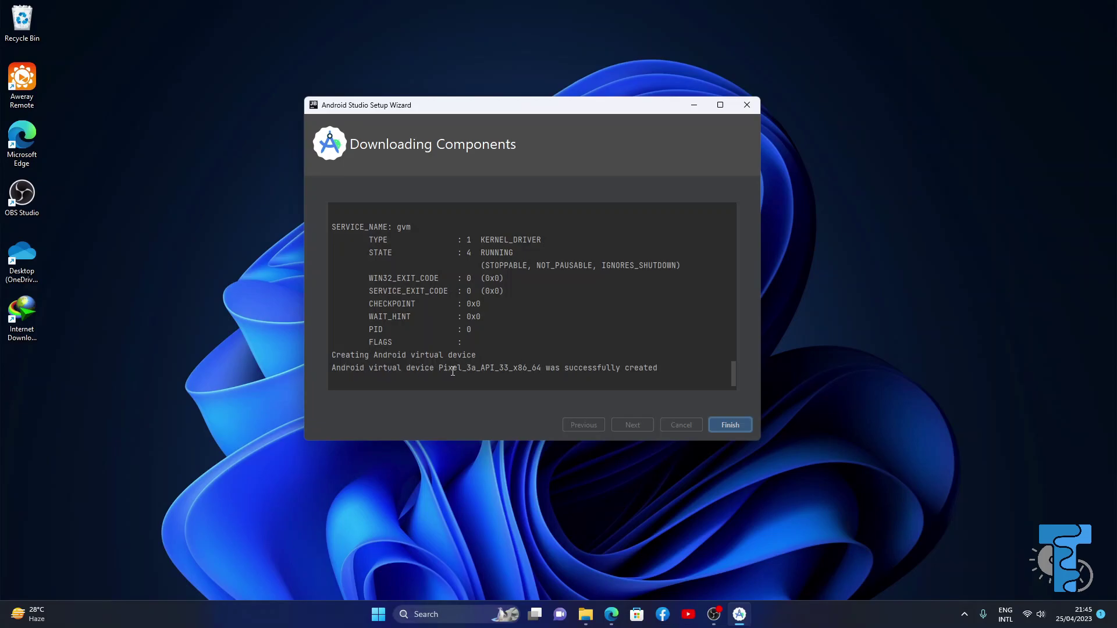
scroll(617, 314, "up", 6)
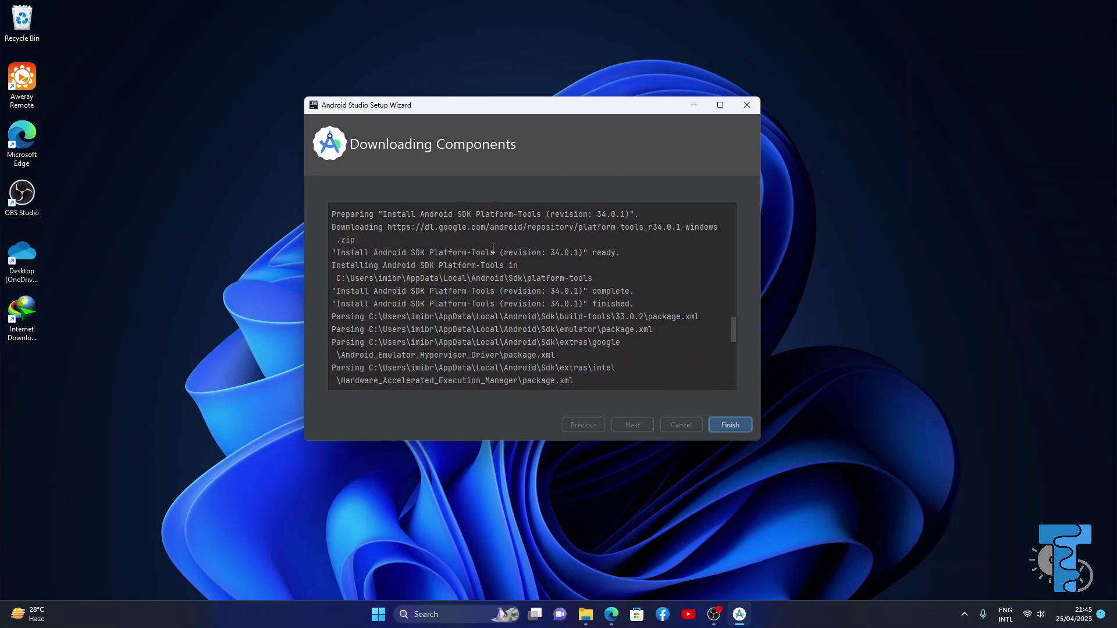
left_click(731, 426)
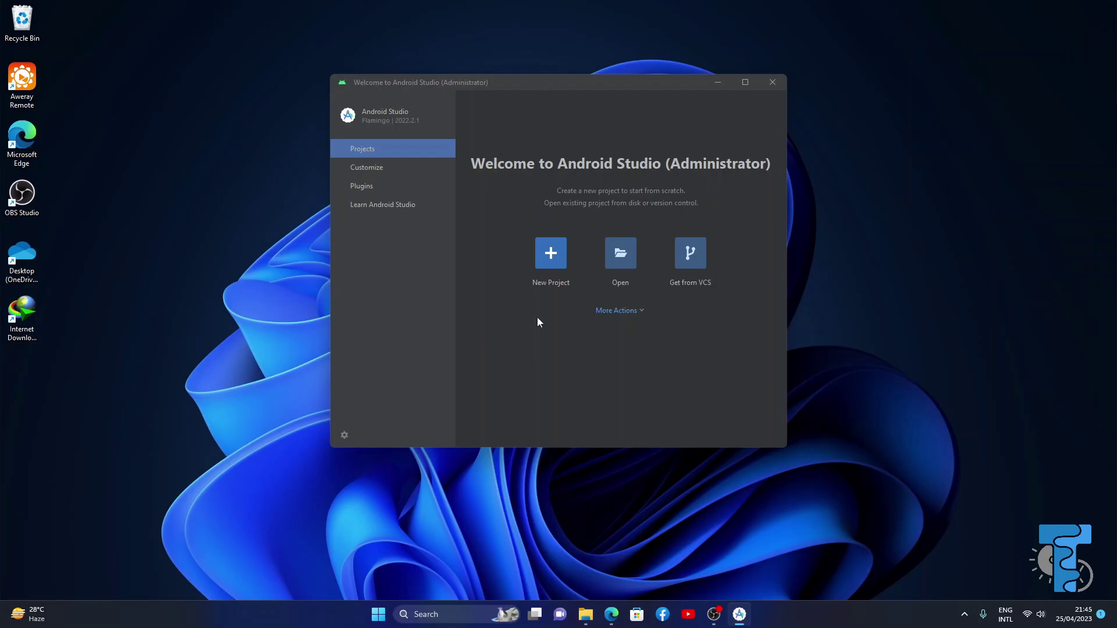
Start a new project, browse the Phone and Tablet templates and choose Empty Activity
left_click(560, 259)
scroll(542, 258, "down", 1)
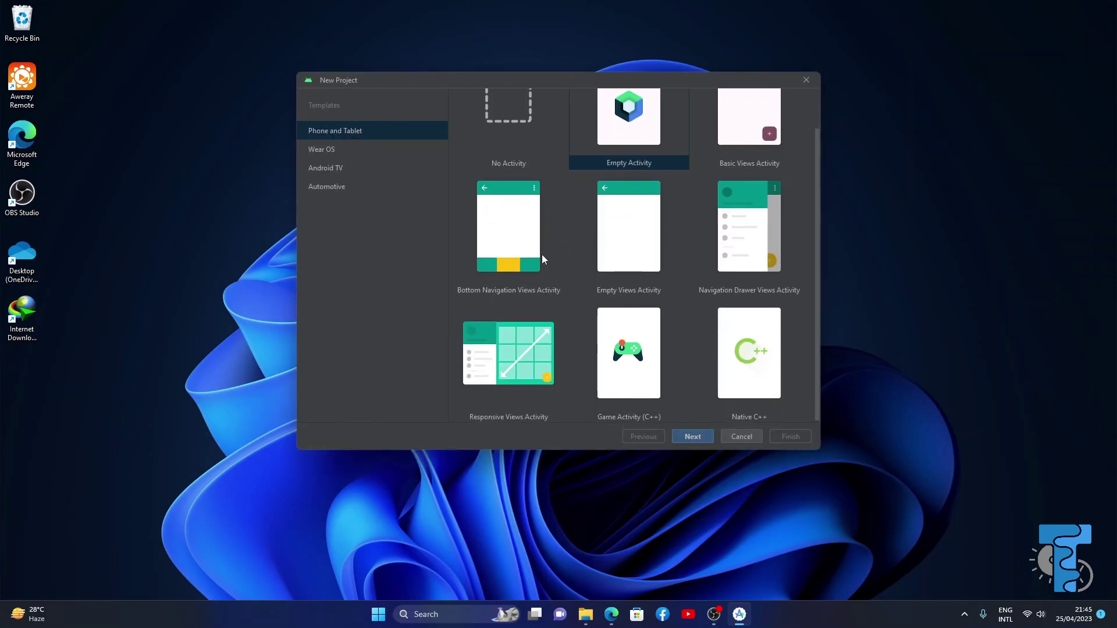
scroll(583, 338, "up", 1)
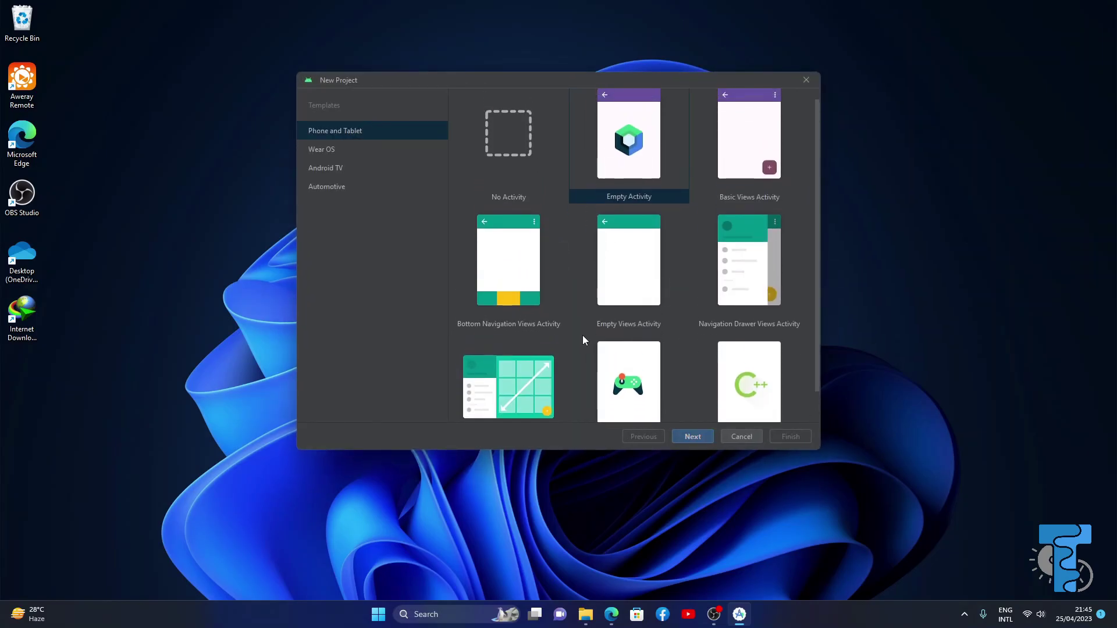
left_click(634, 207)
scroll(572, 384, "down", 1)
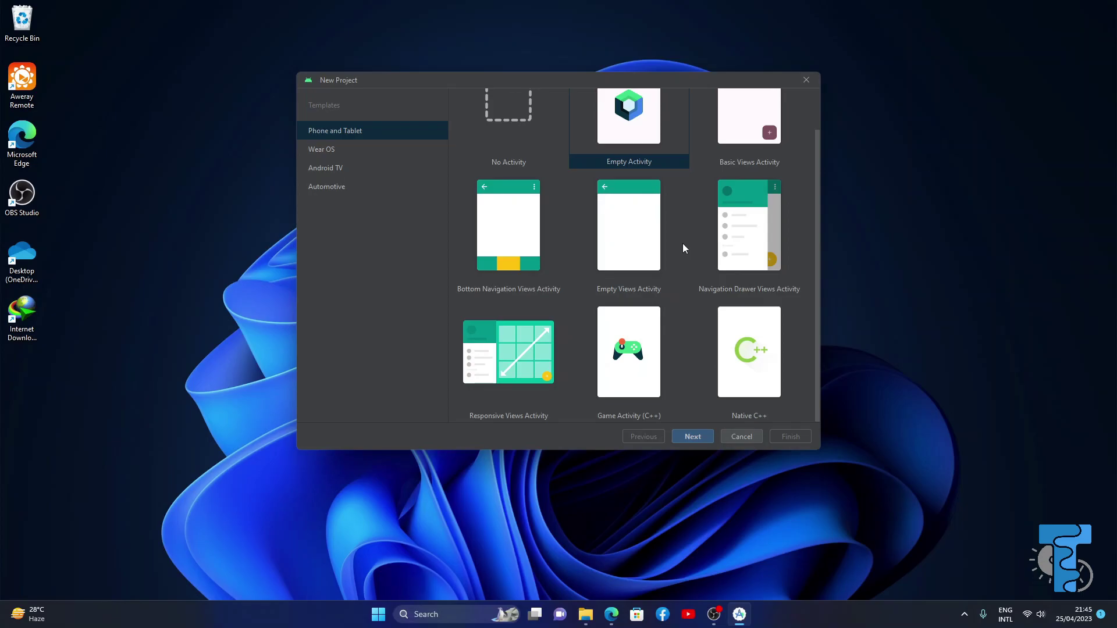
scroll(672, 250, "up", 1)
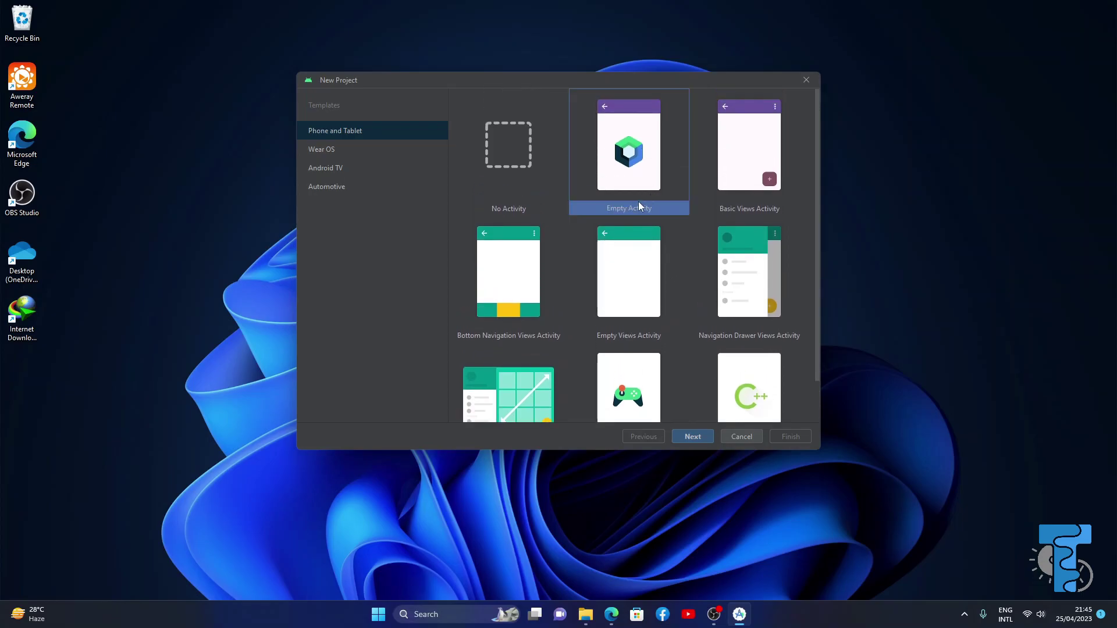
left_click(694, 436)
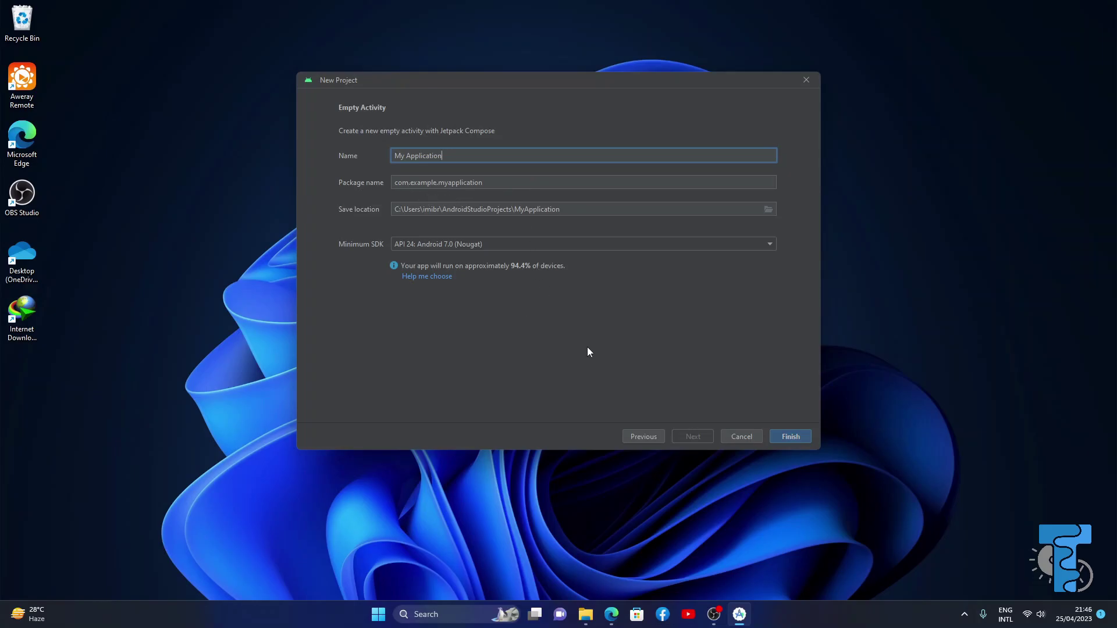
Create the My Application project with minimum SDK API 24 and allow adb through the firewall on private and public networks
left_click(784, 437)
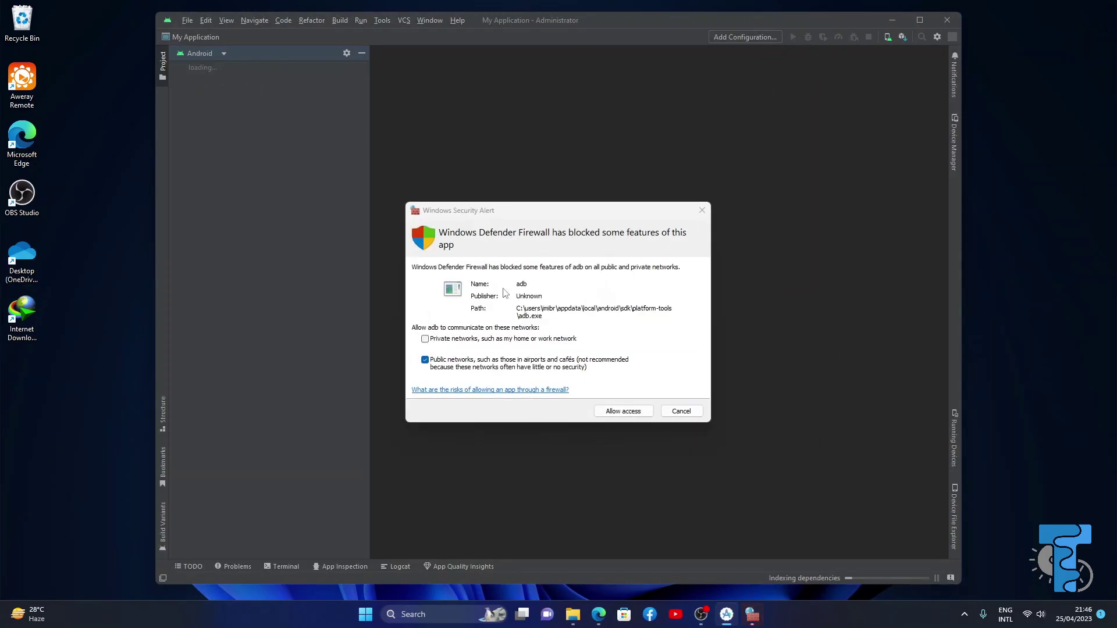
left_click(425, 339)
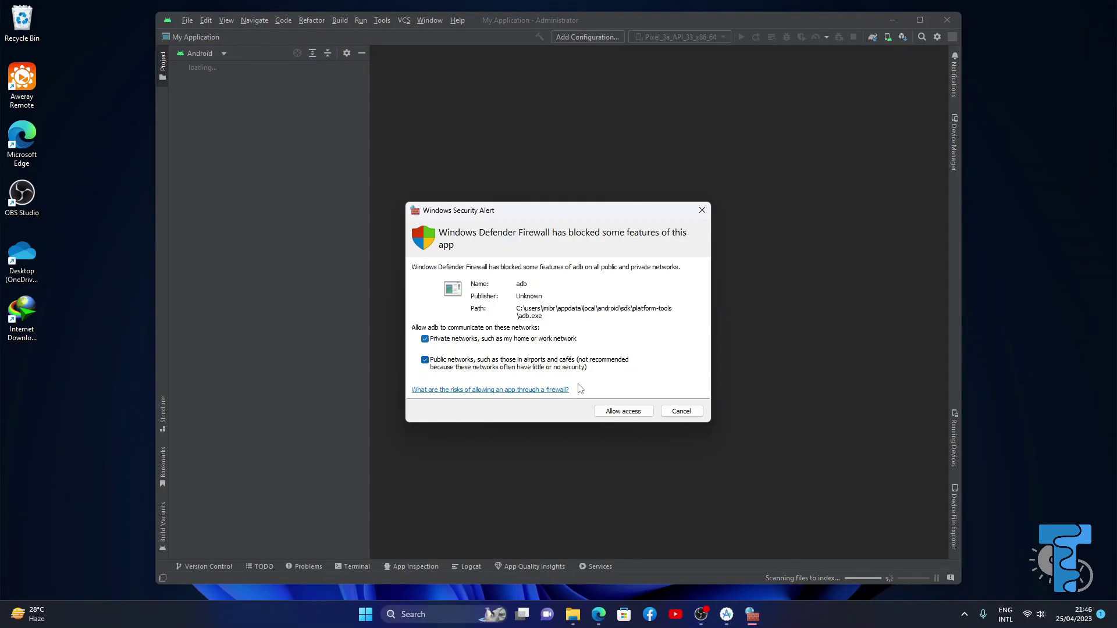
left_click(623, 411)
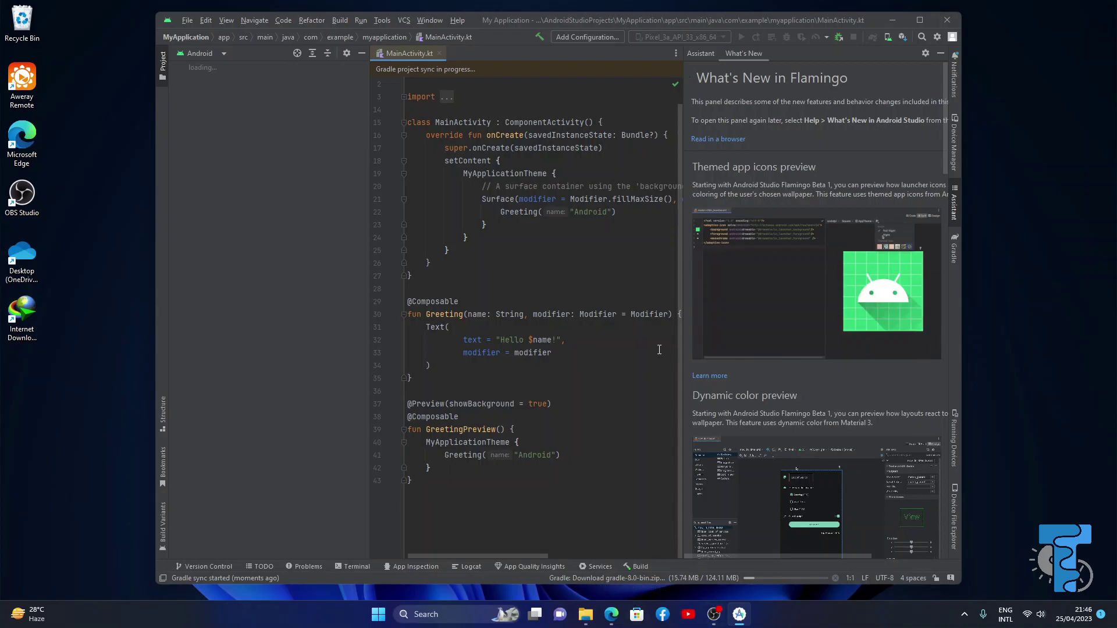
Hide the What's New assistant and maximize the project window showing MainActivity.kt
left_click(941, 53)
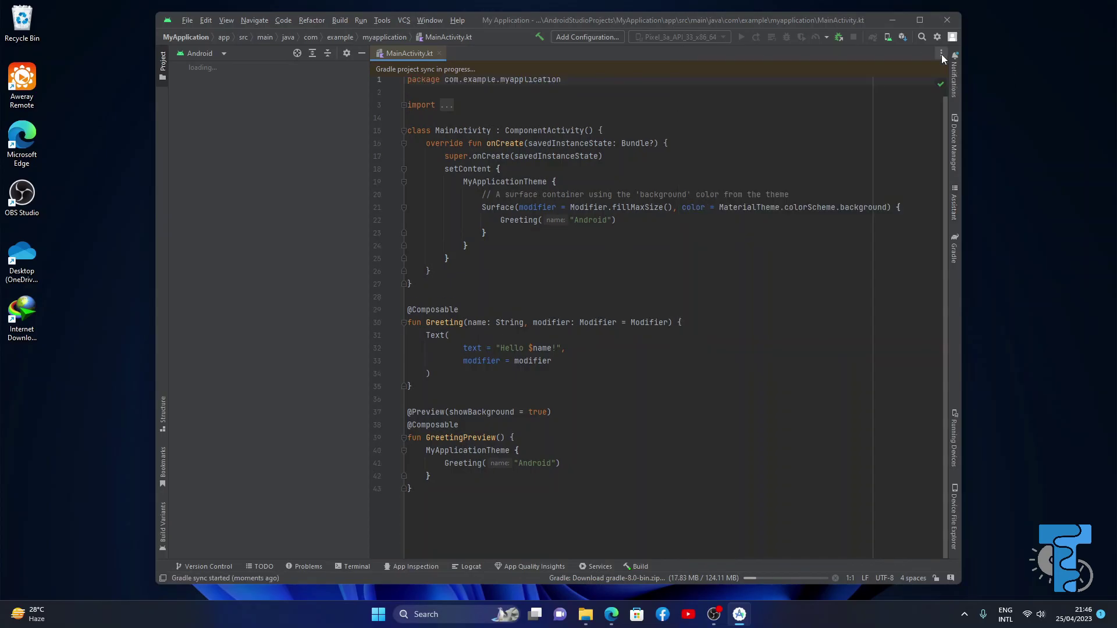
left_click(917, 27)
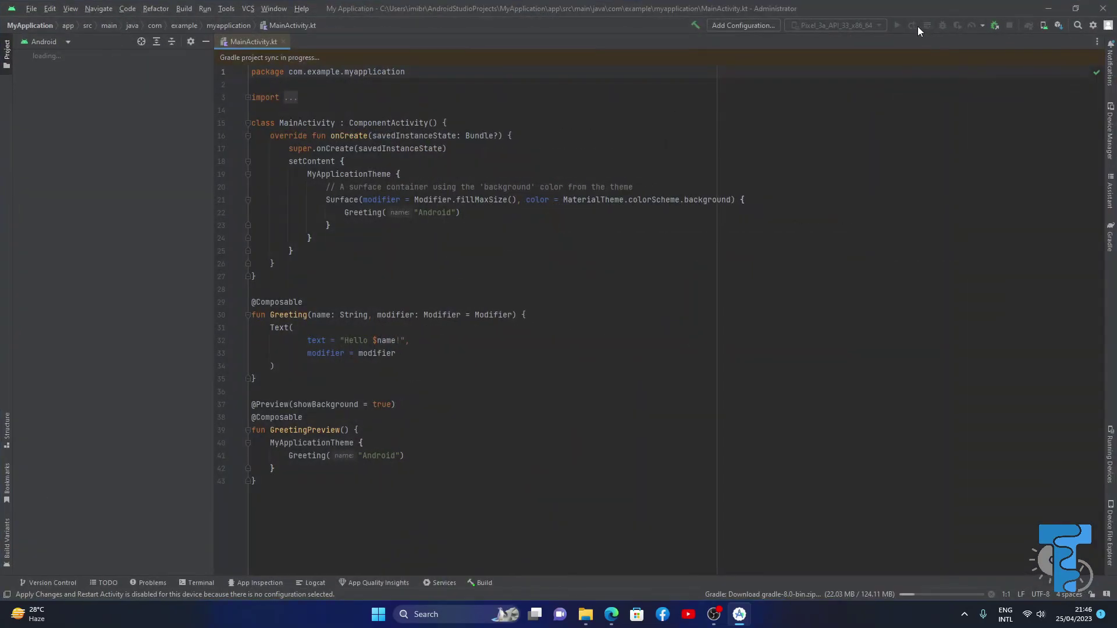